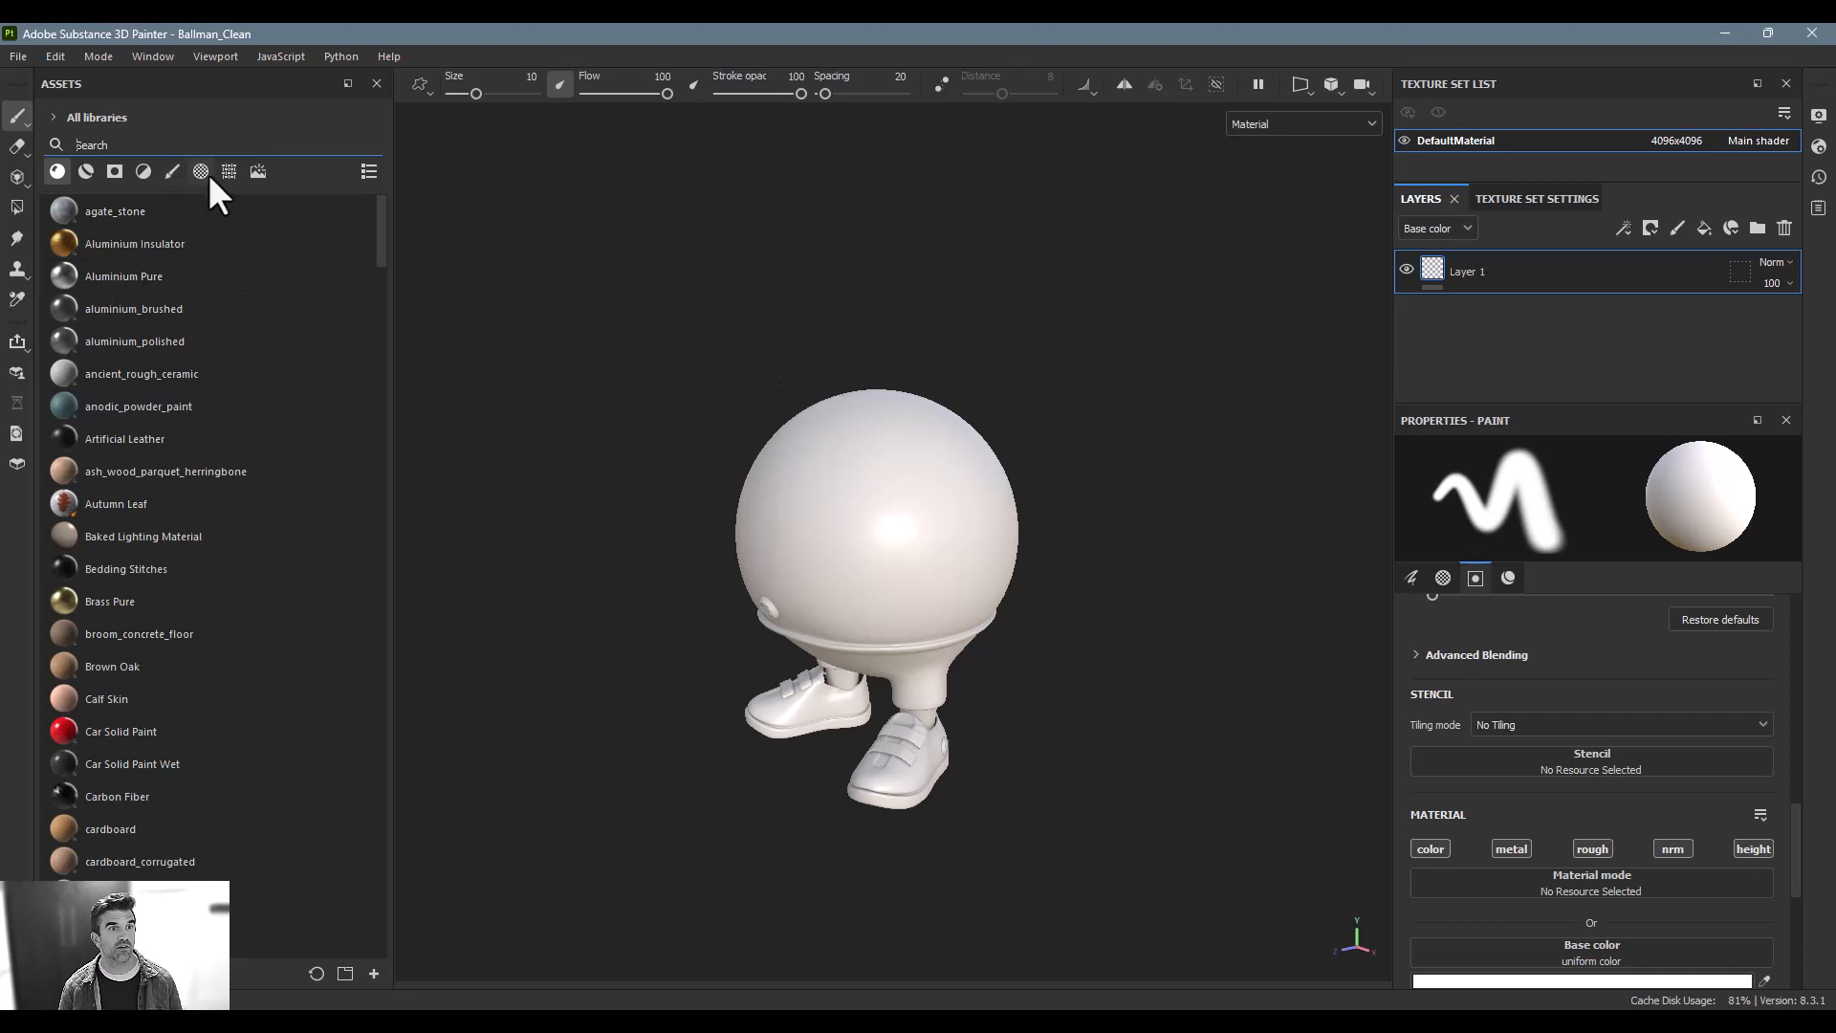
# Browse the alpha assets and apply 06_Alpha to the upper front of the ball as a mask
pyautogui.click(203, 171)
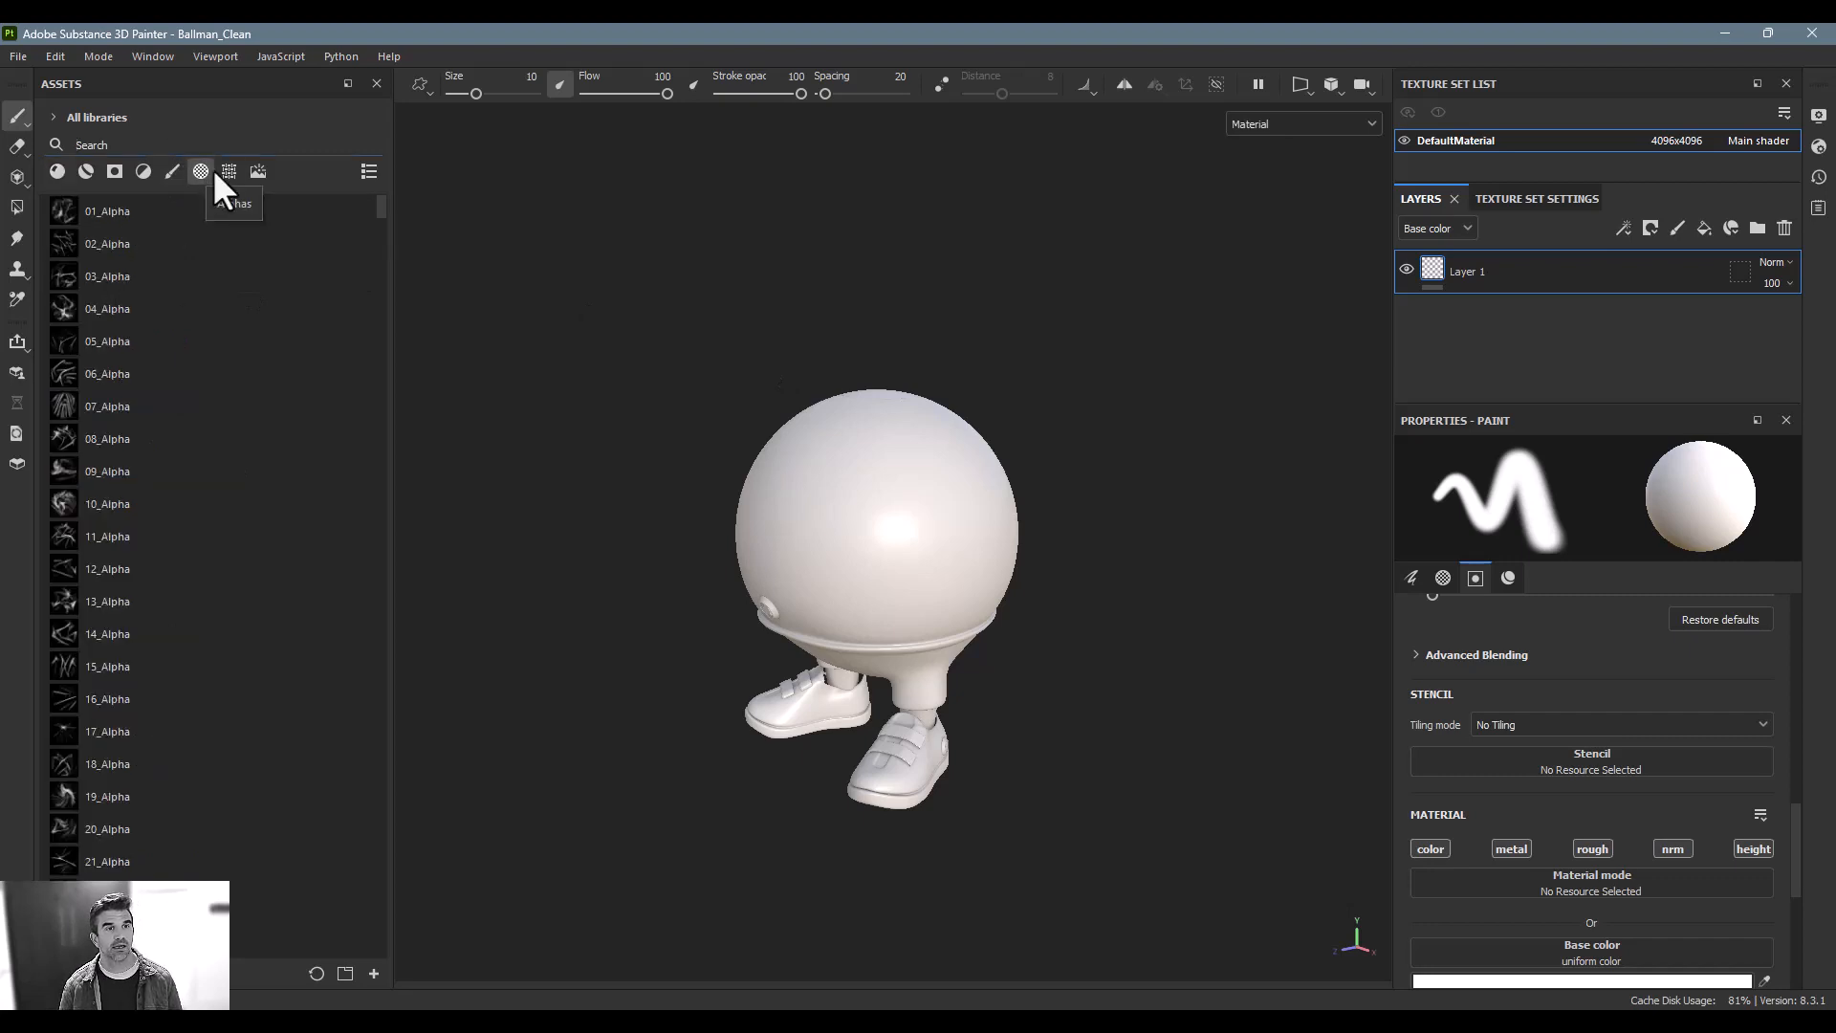
pyautogui.click(228, 171)
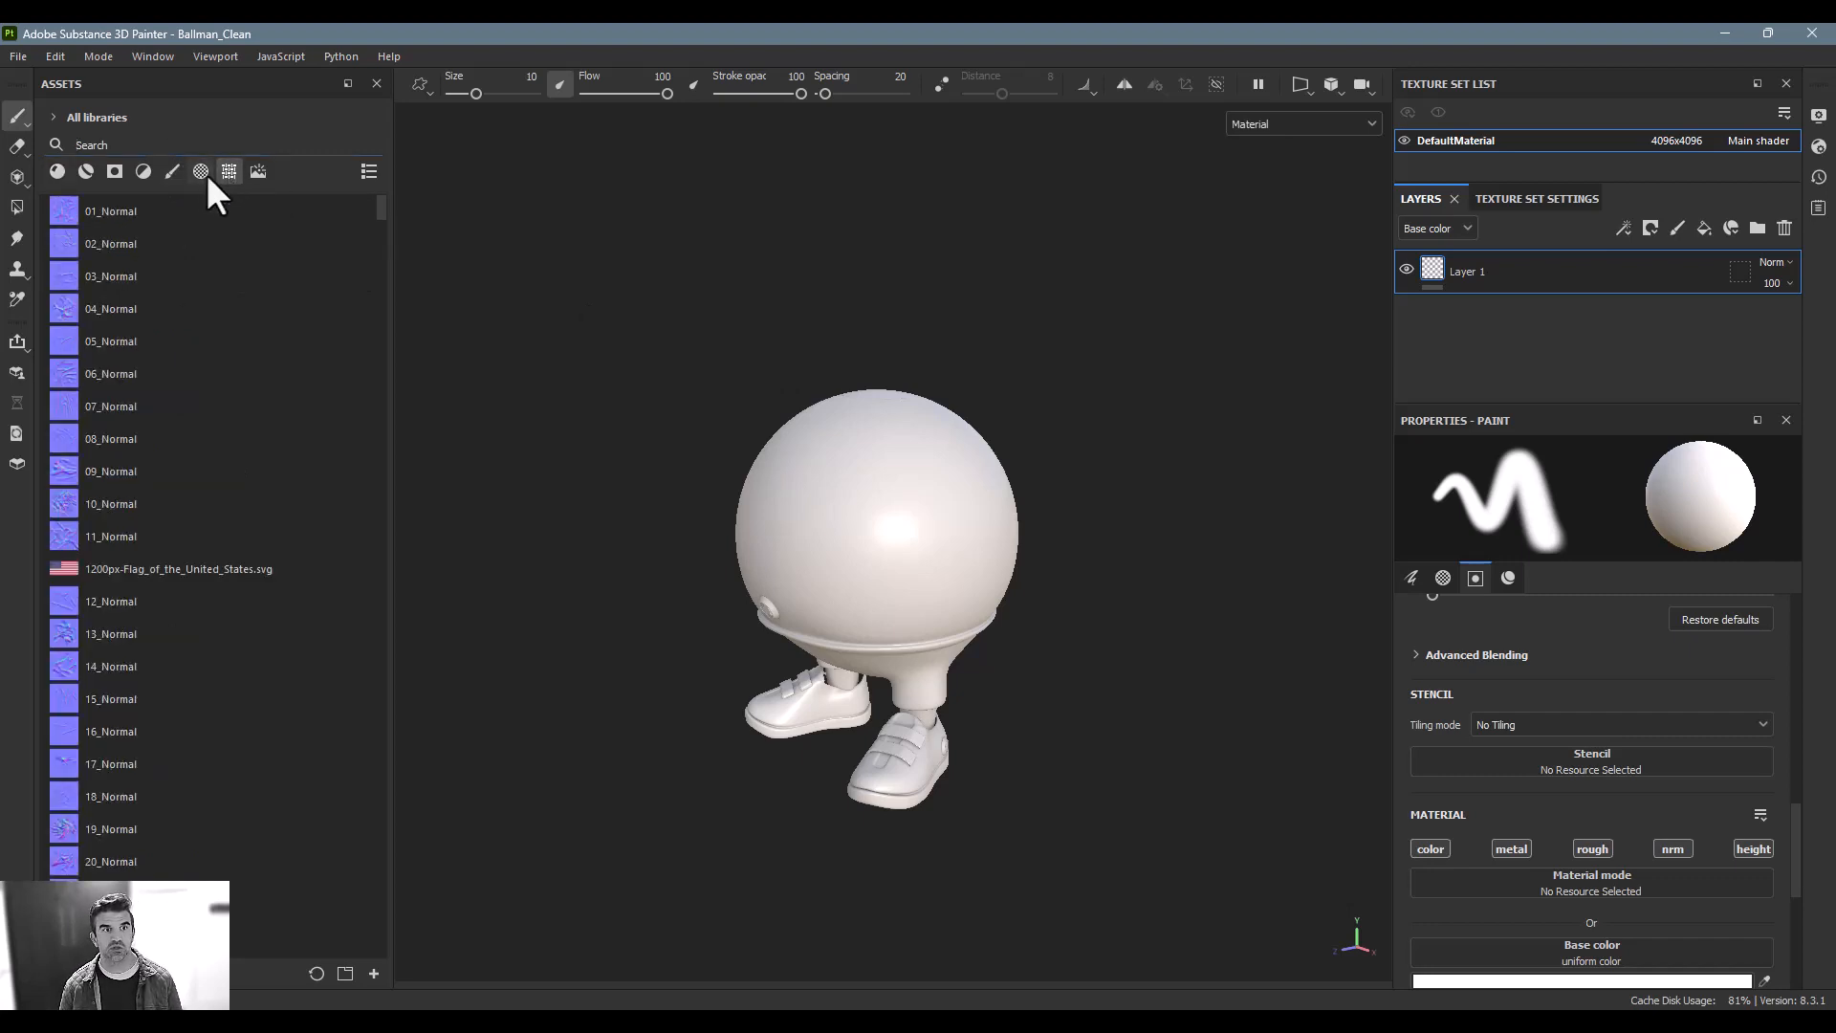
pyautogui.click(200, 174)
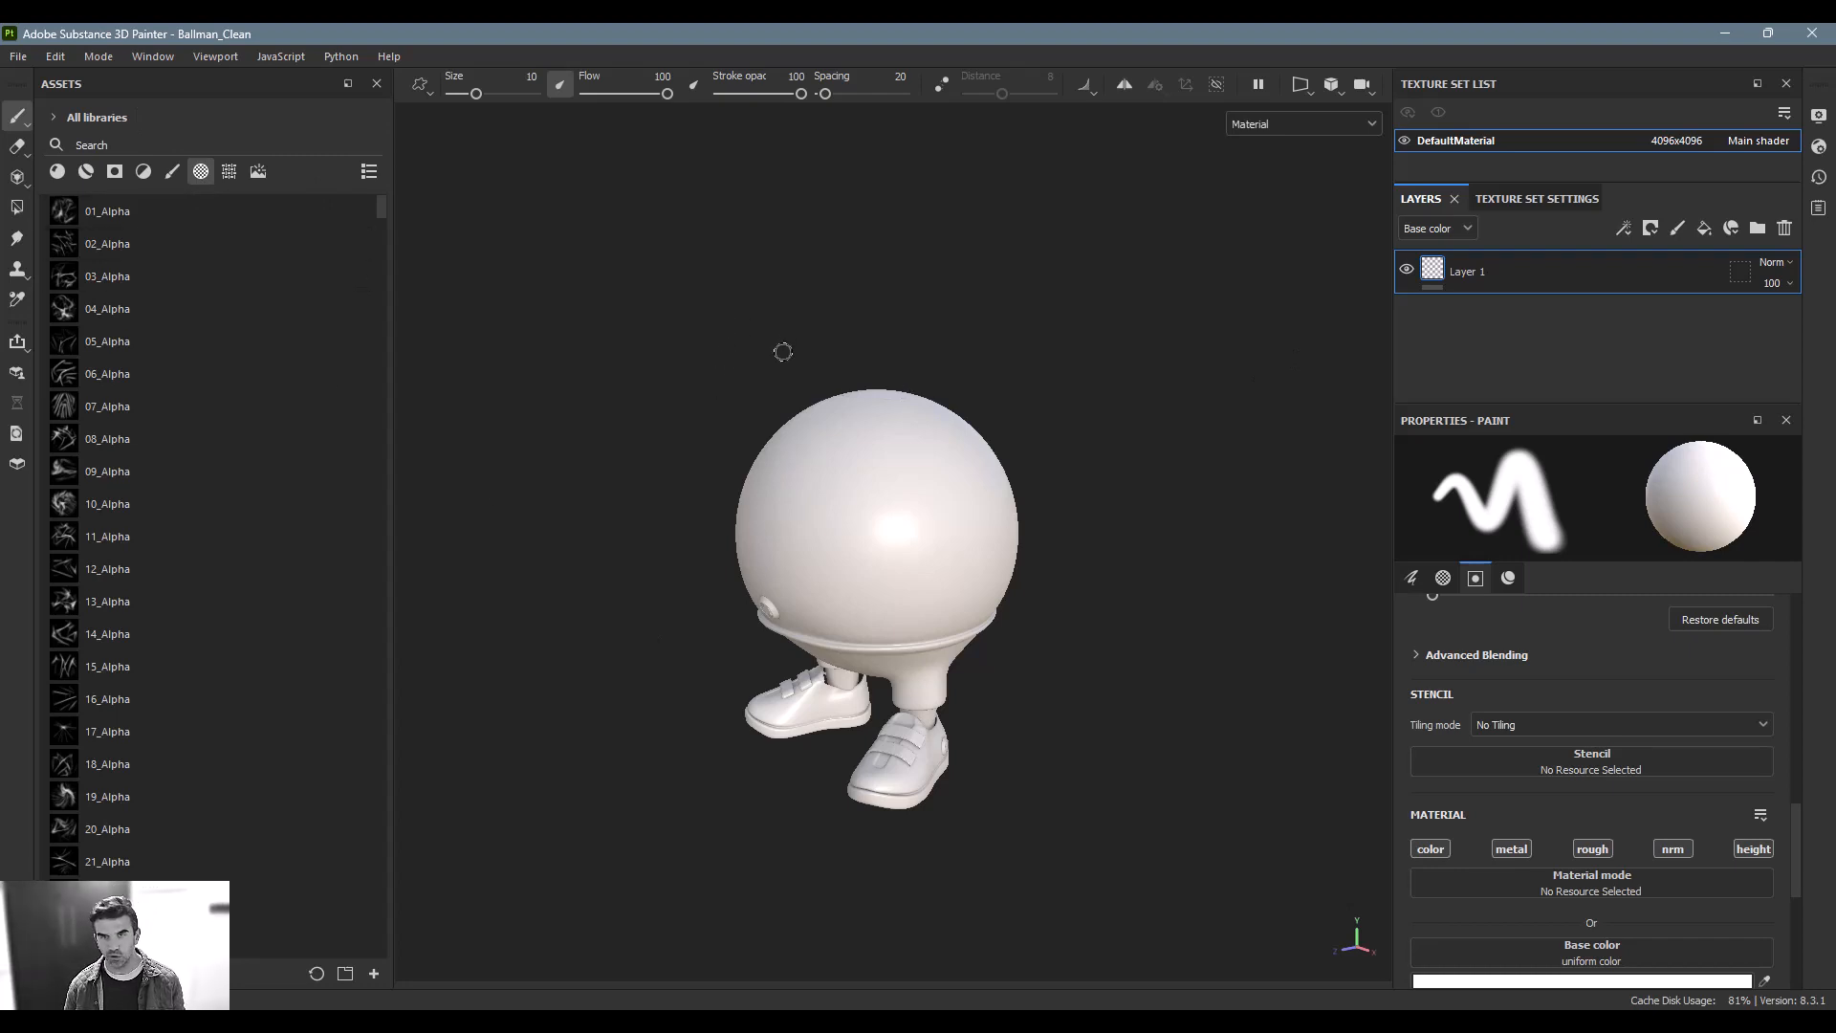
pyautogui.scroll(-15, 231, 406)
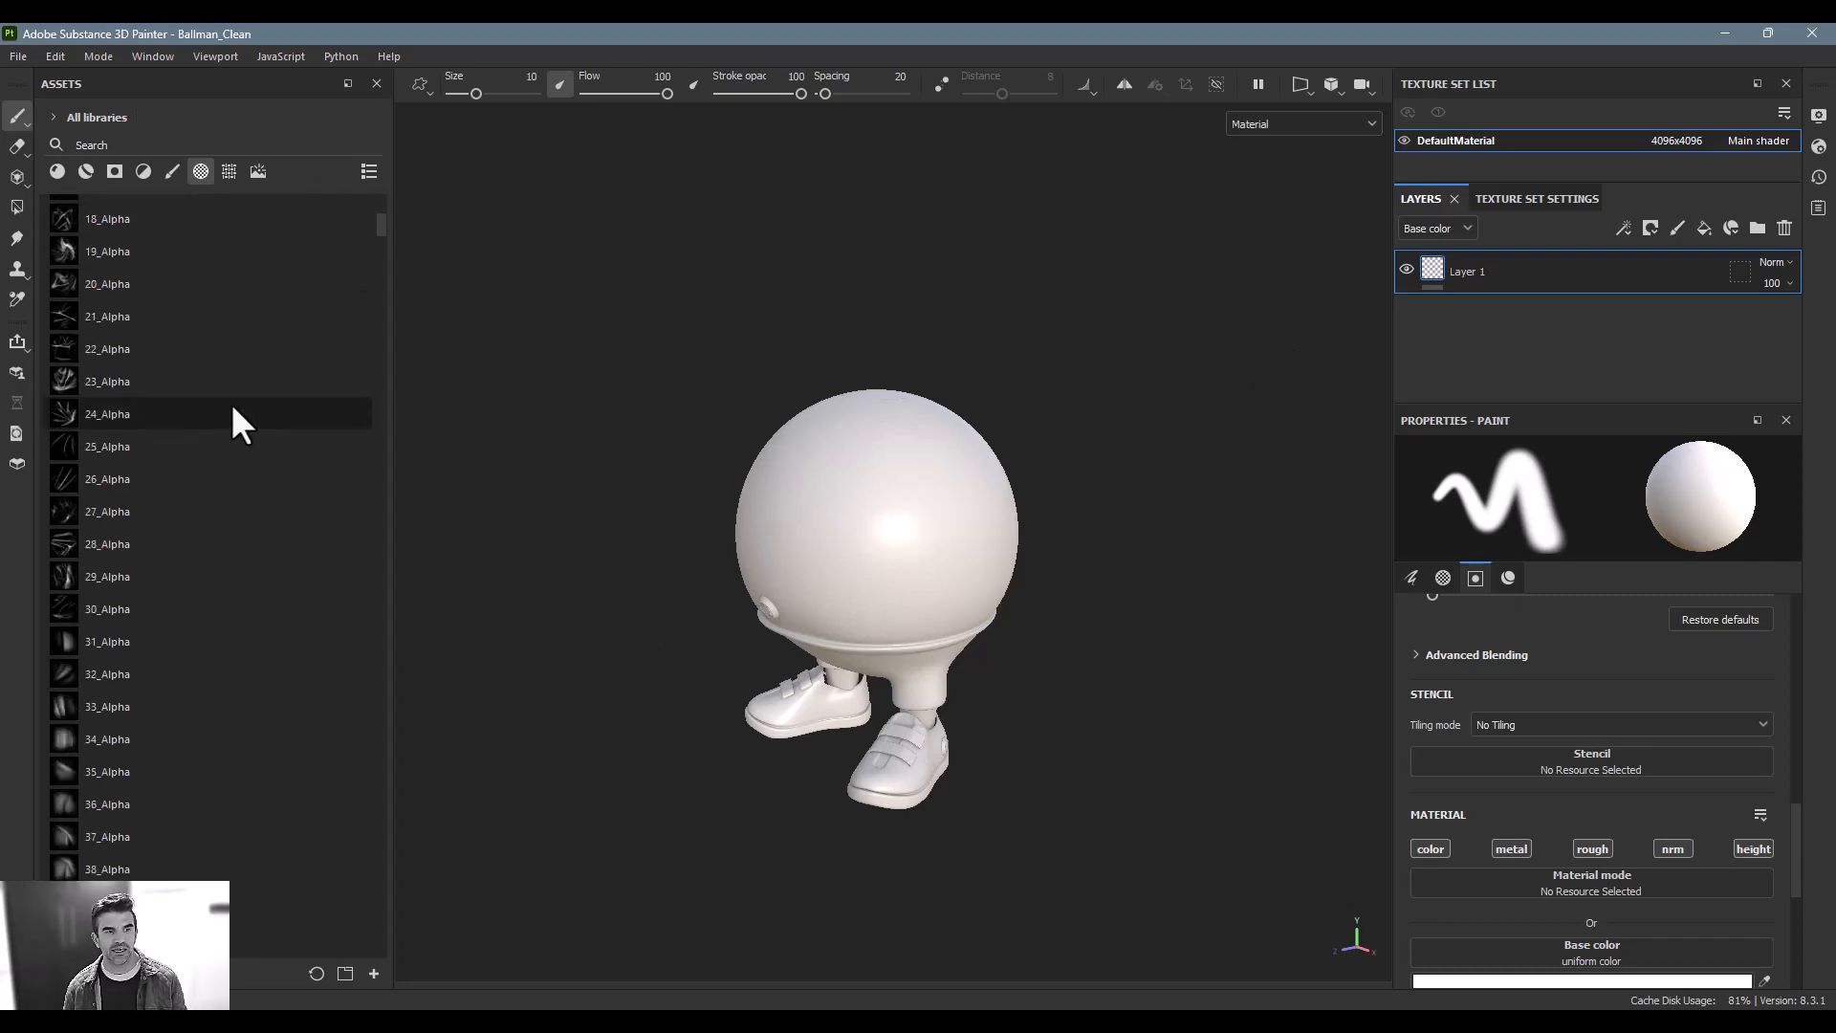
pyautogui.scroll(12, 236, 394)
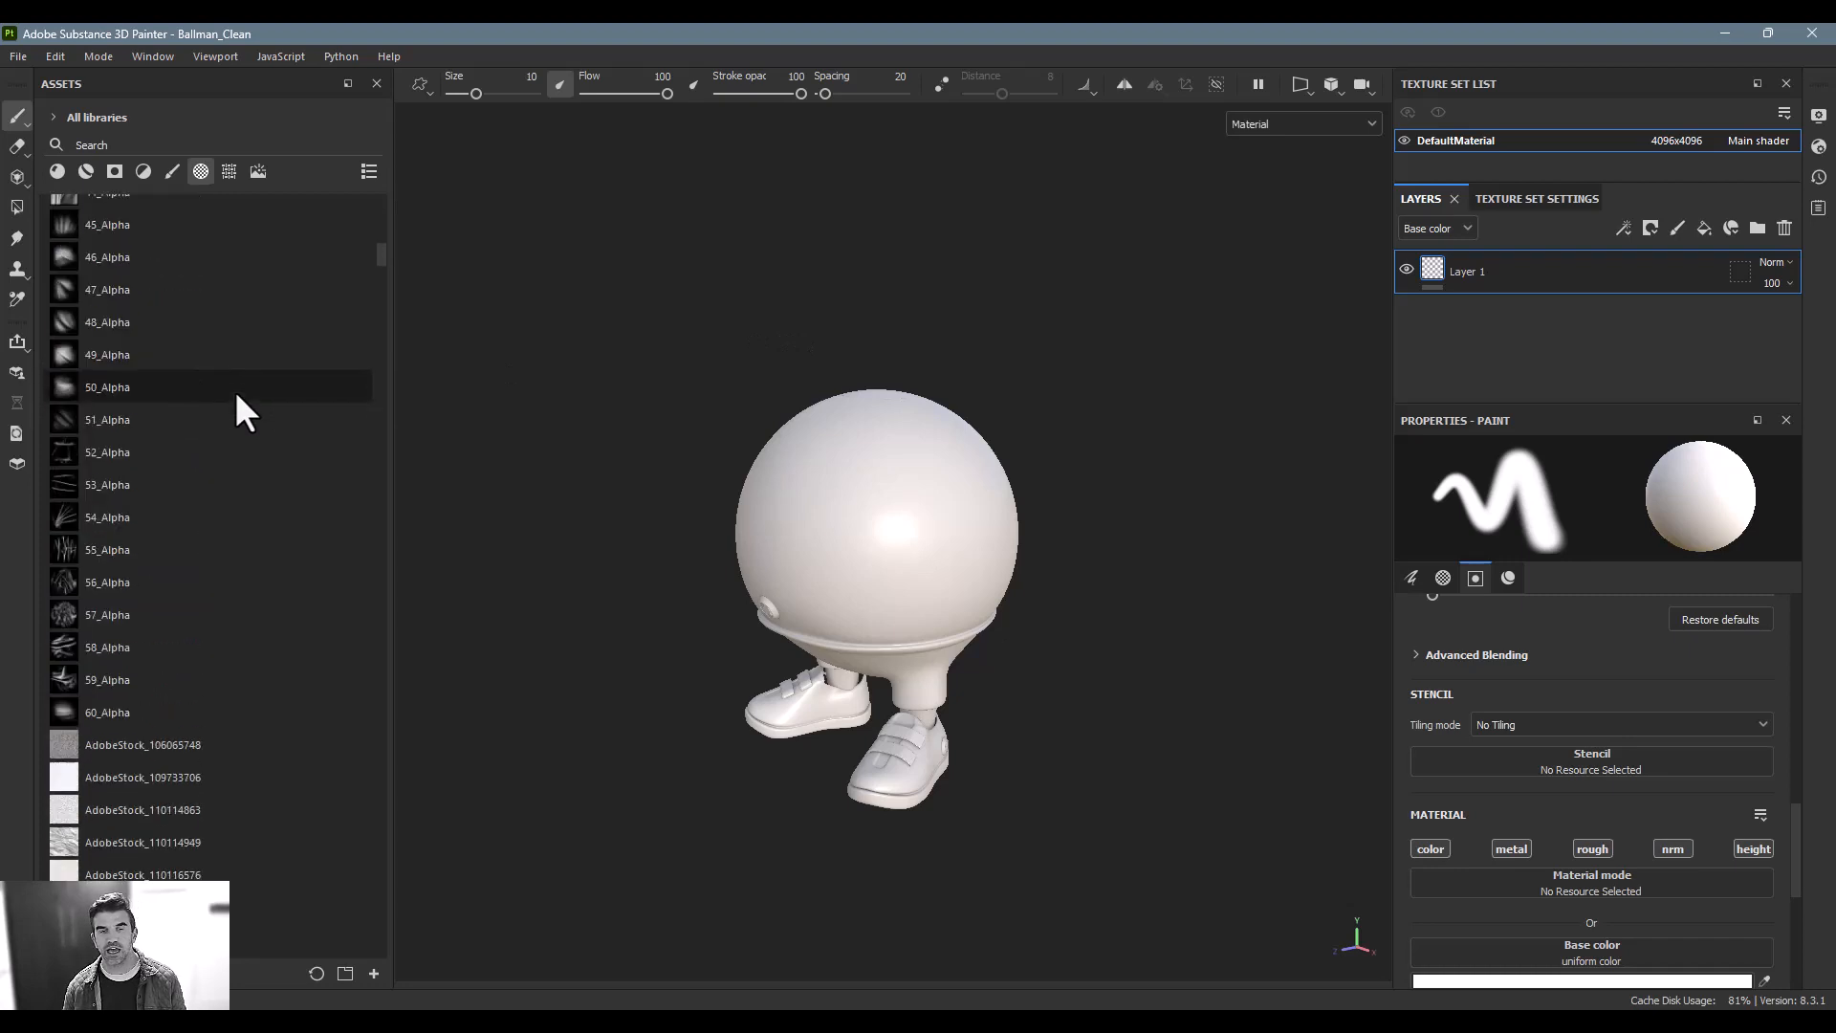
pyautogui.scroll(3, 241, 409)
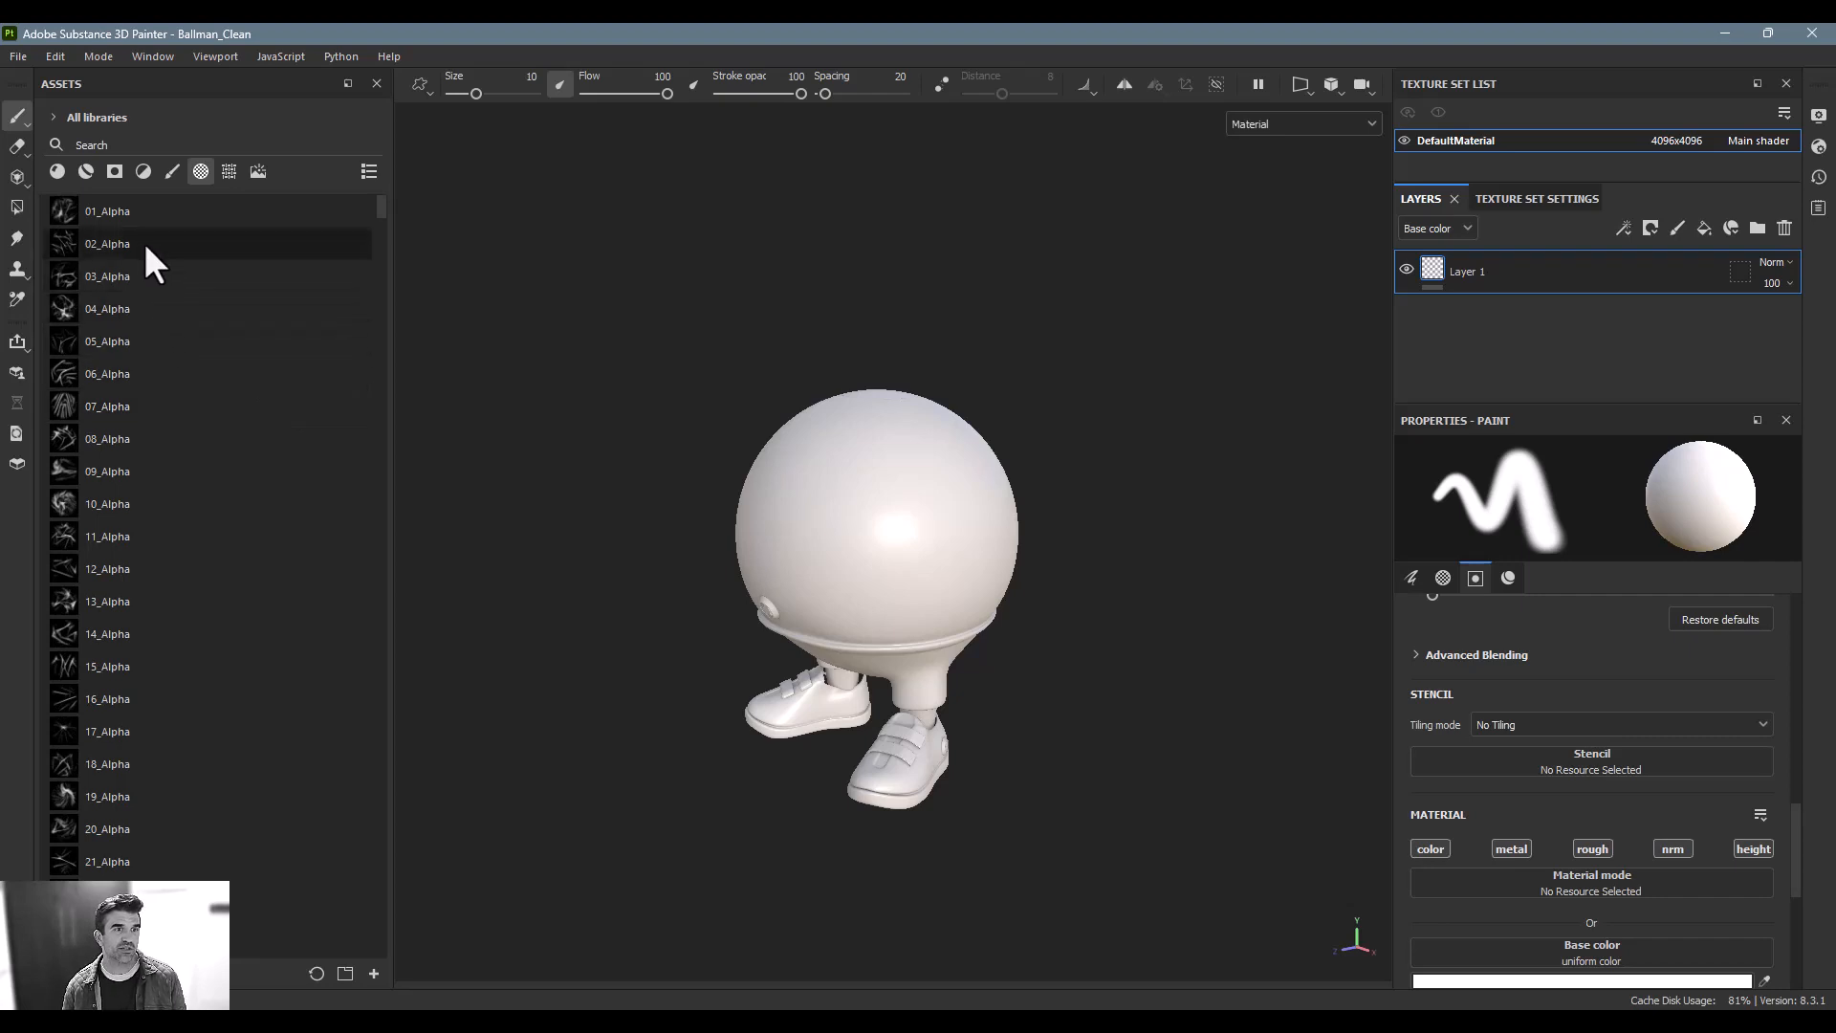
pyautogui.moveTo(136, 223)
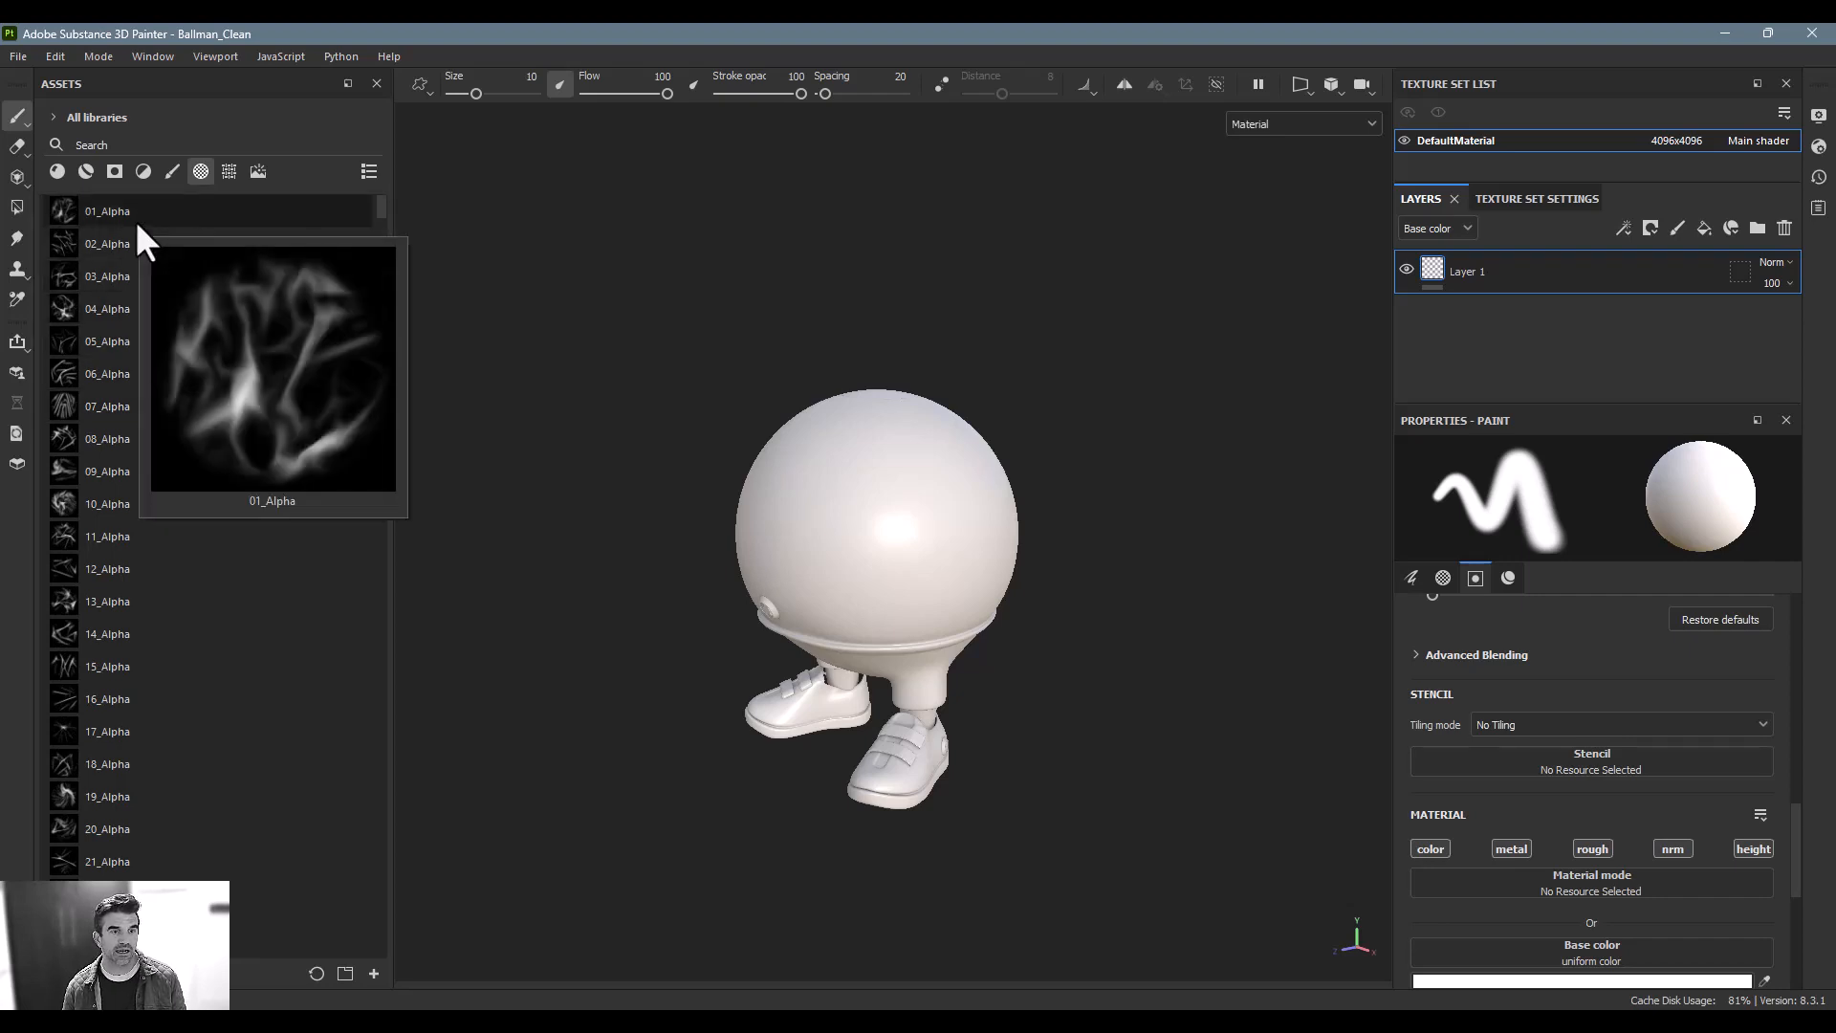
pyautogui.moveTo(132, 372)
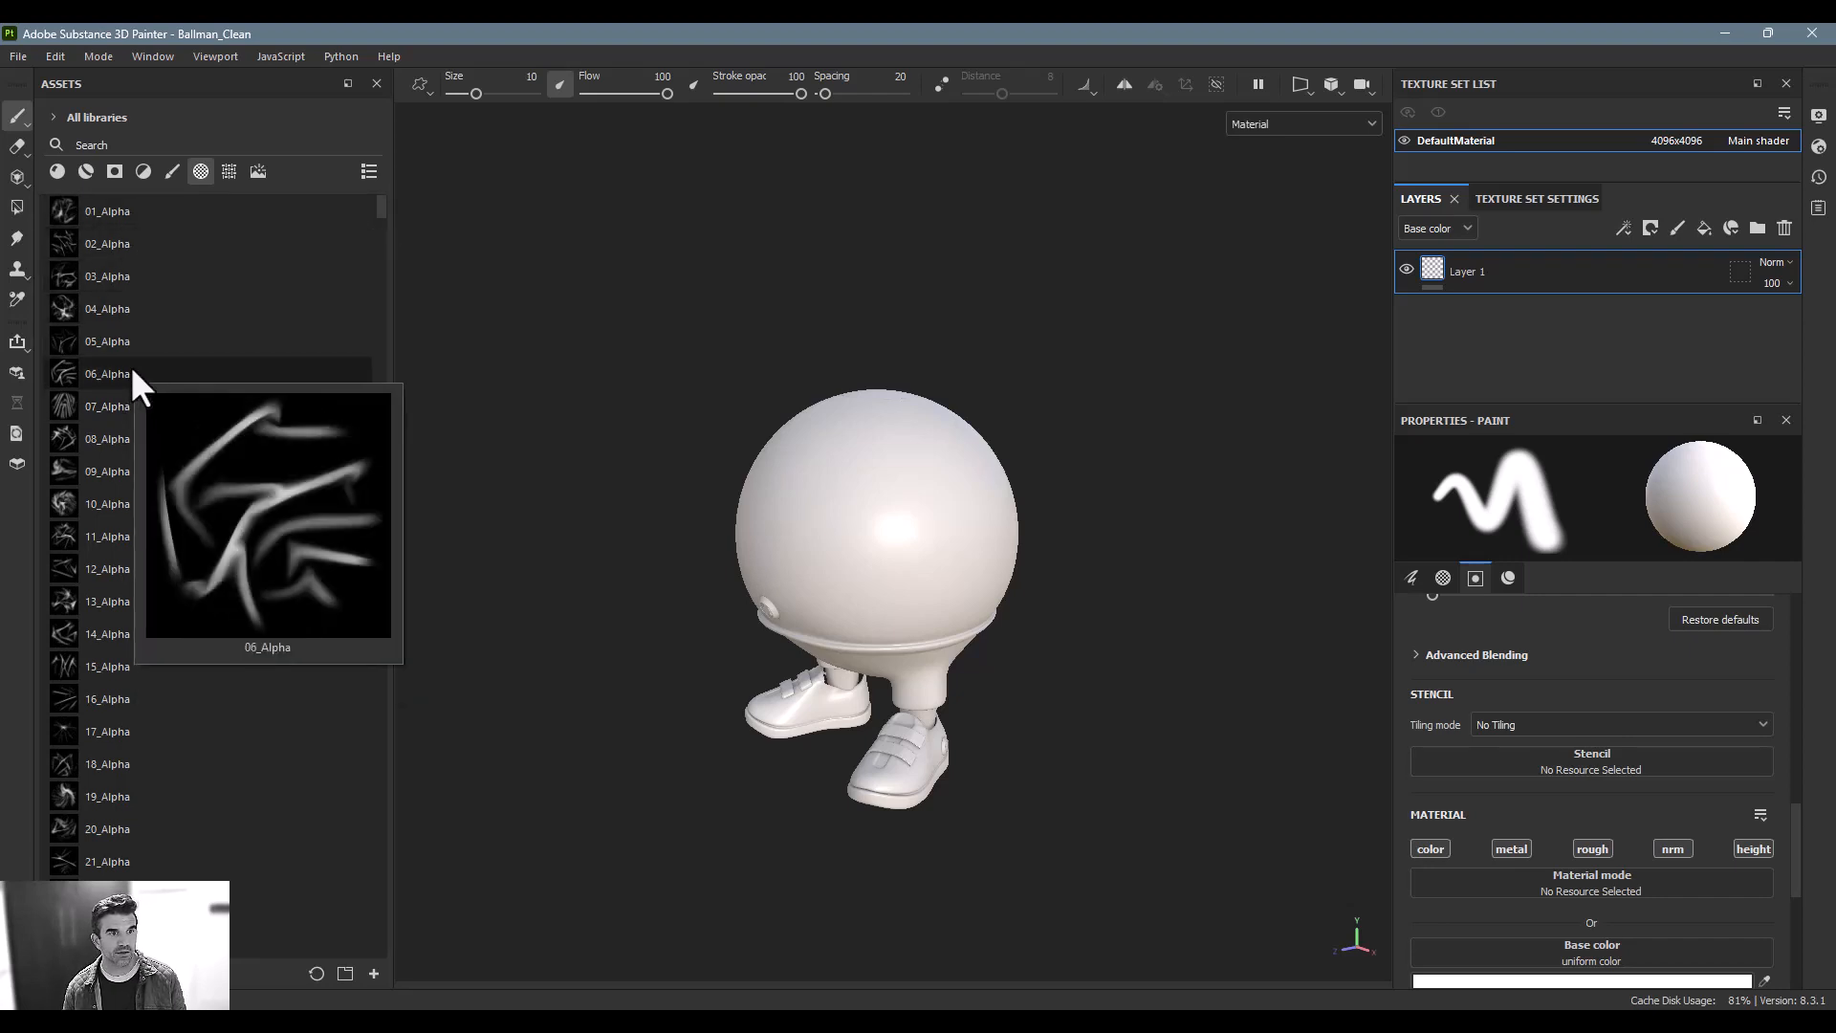
pyautogui.moveTo(118, 374); pyautogui.dragTo(889, 510)
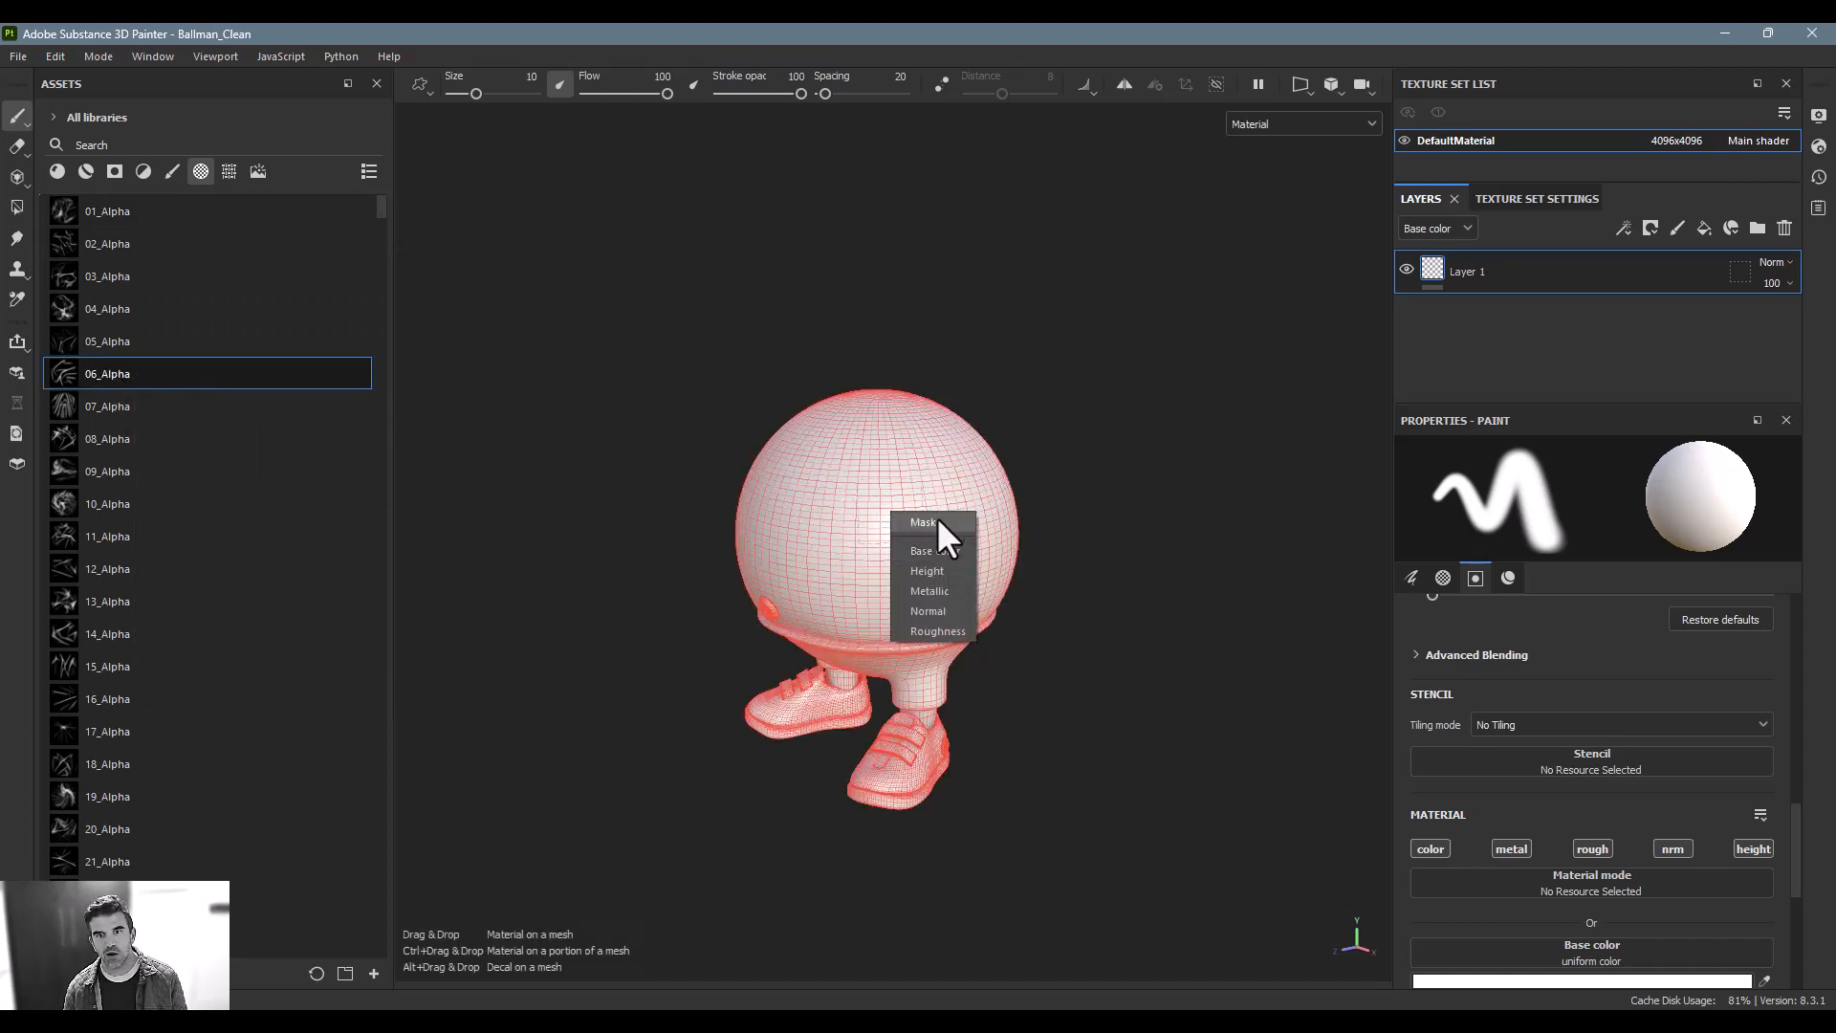
pyautogui.click(925, 522)
pyautogui.scroll(5, 867, 550)
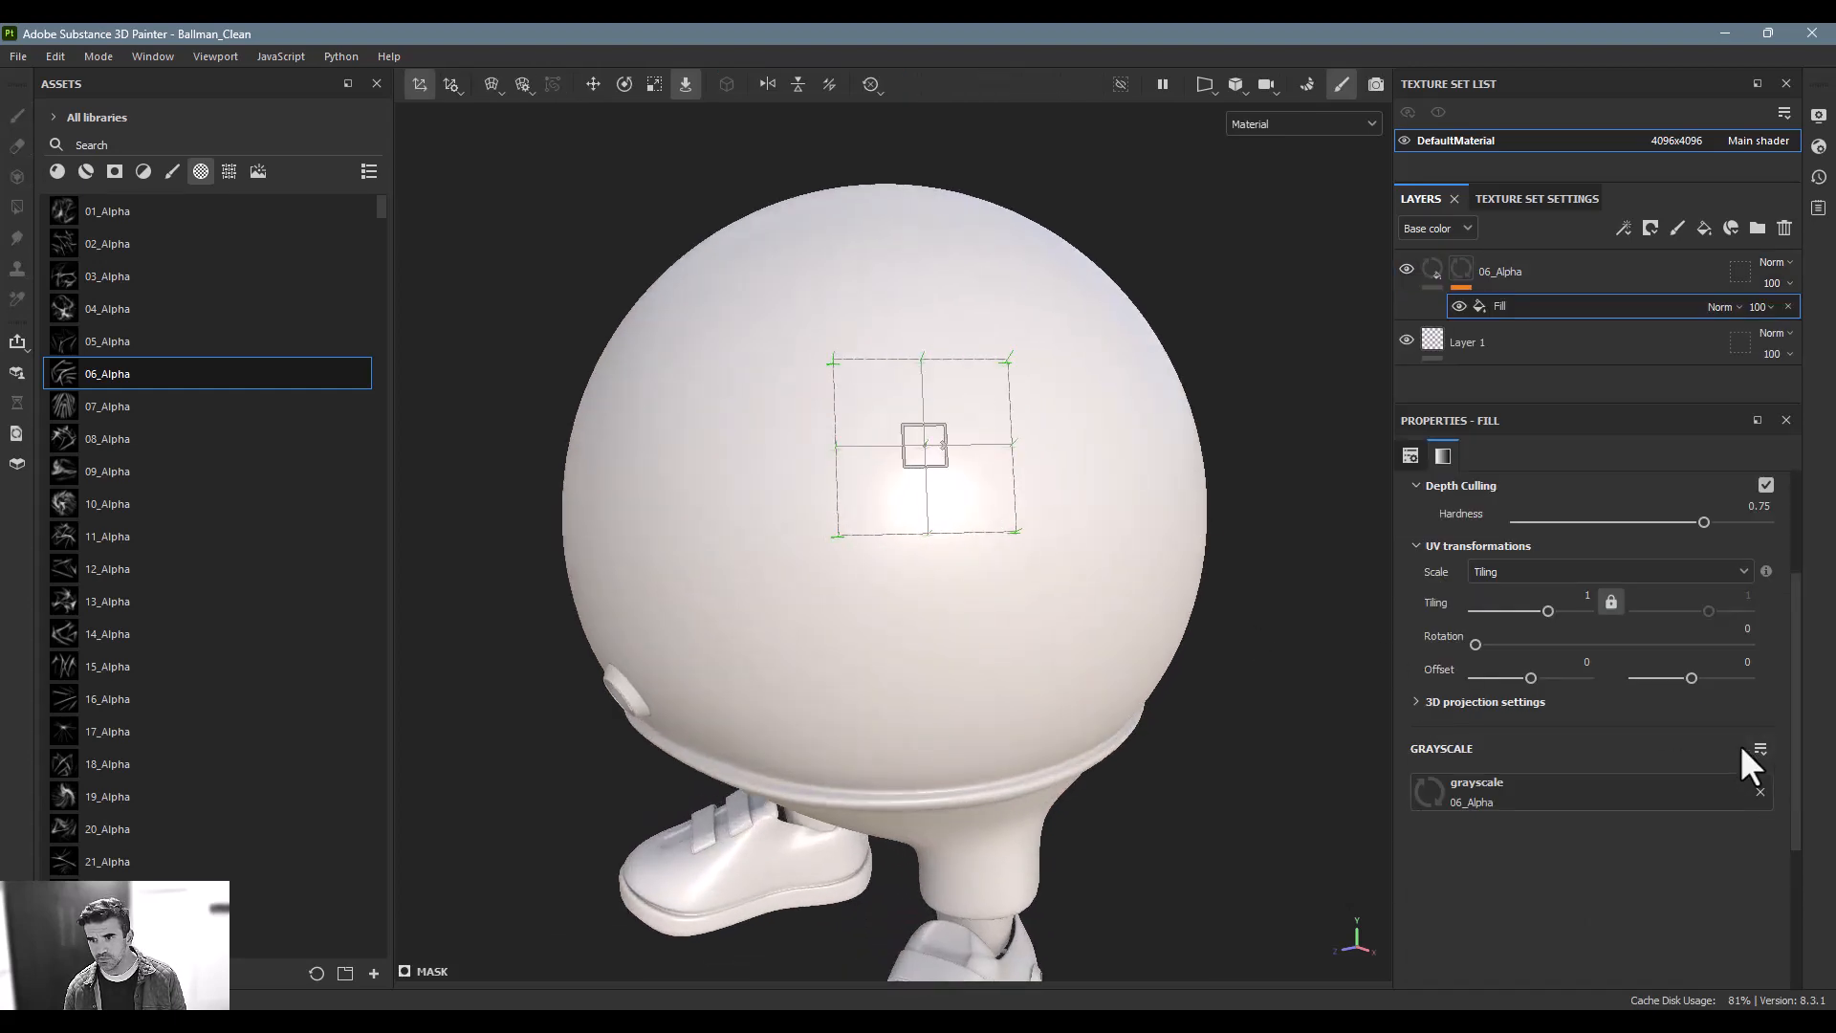
# Try red FF0000, followed by white FFFFFF, as the base color of the 06_Alpha layer
pyautogui.click(1443, 272)
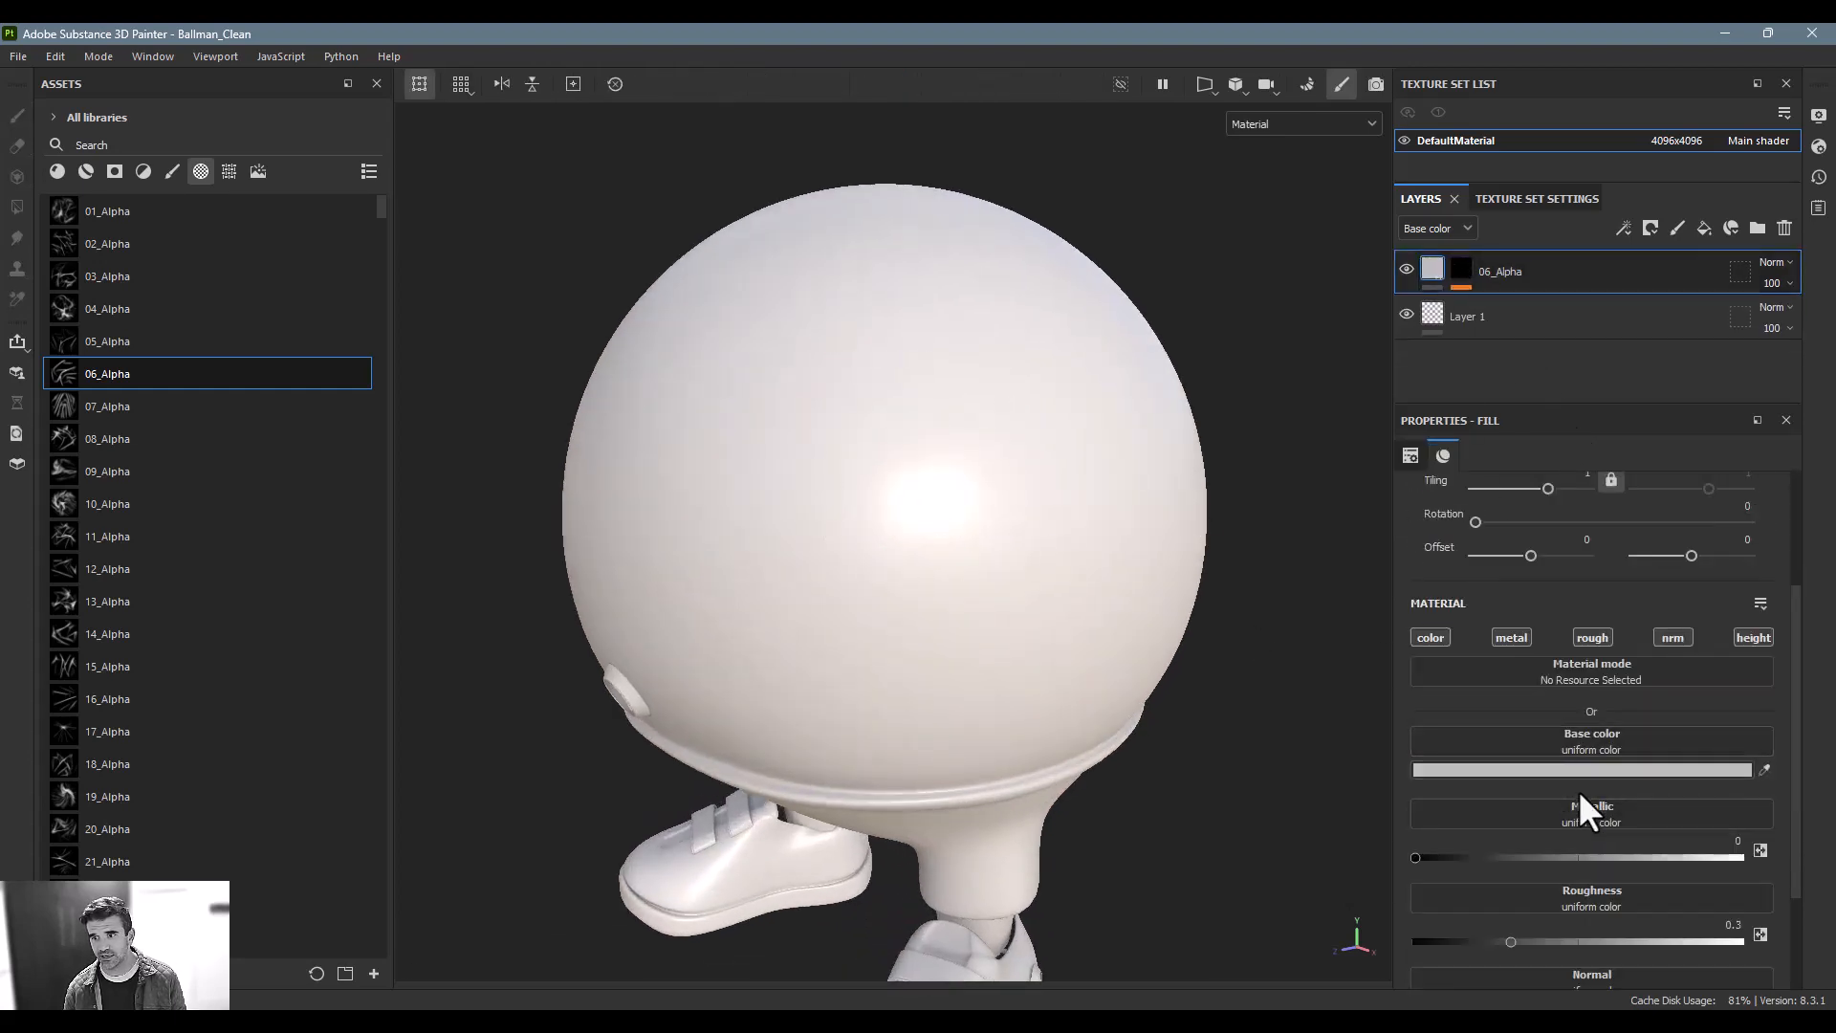
pyautogui.click(1579, 770)
pyautogui.moveTo(1530, 740); pyautogui.dragTo(1542, 700)
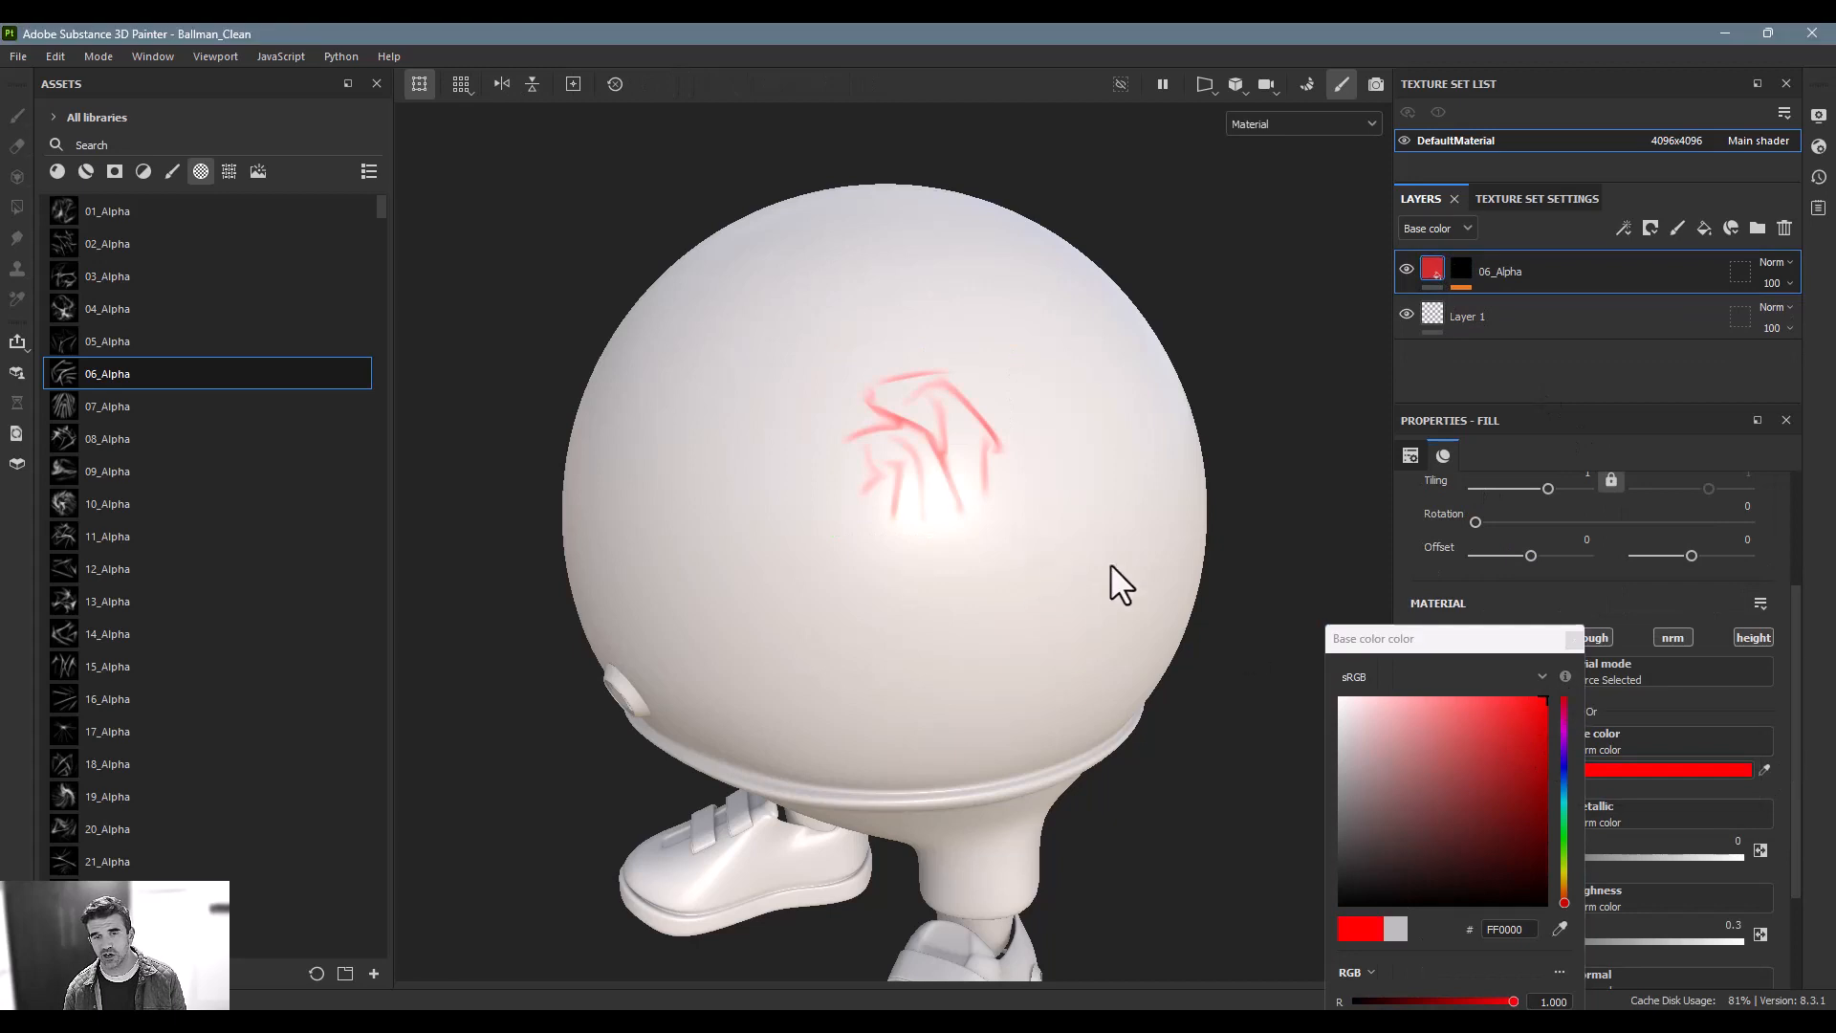
pyautogui.moveTo(1467, 819)
pyautogui.mouseDown()
pyautogui.moveTo(1508, 759)
pyautogui.moveTo(1214, 683)
pyautogui.mouseUp()
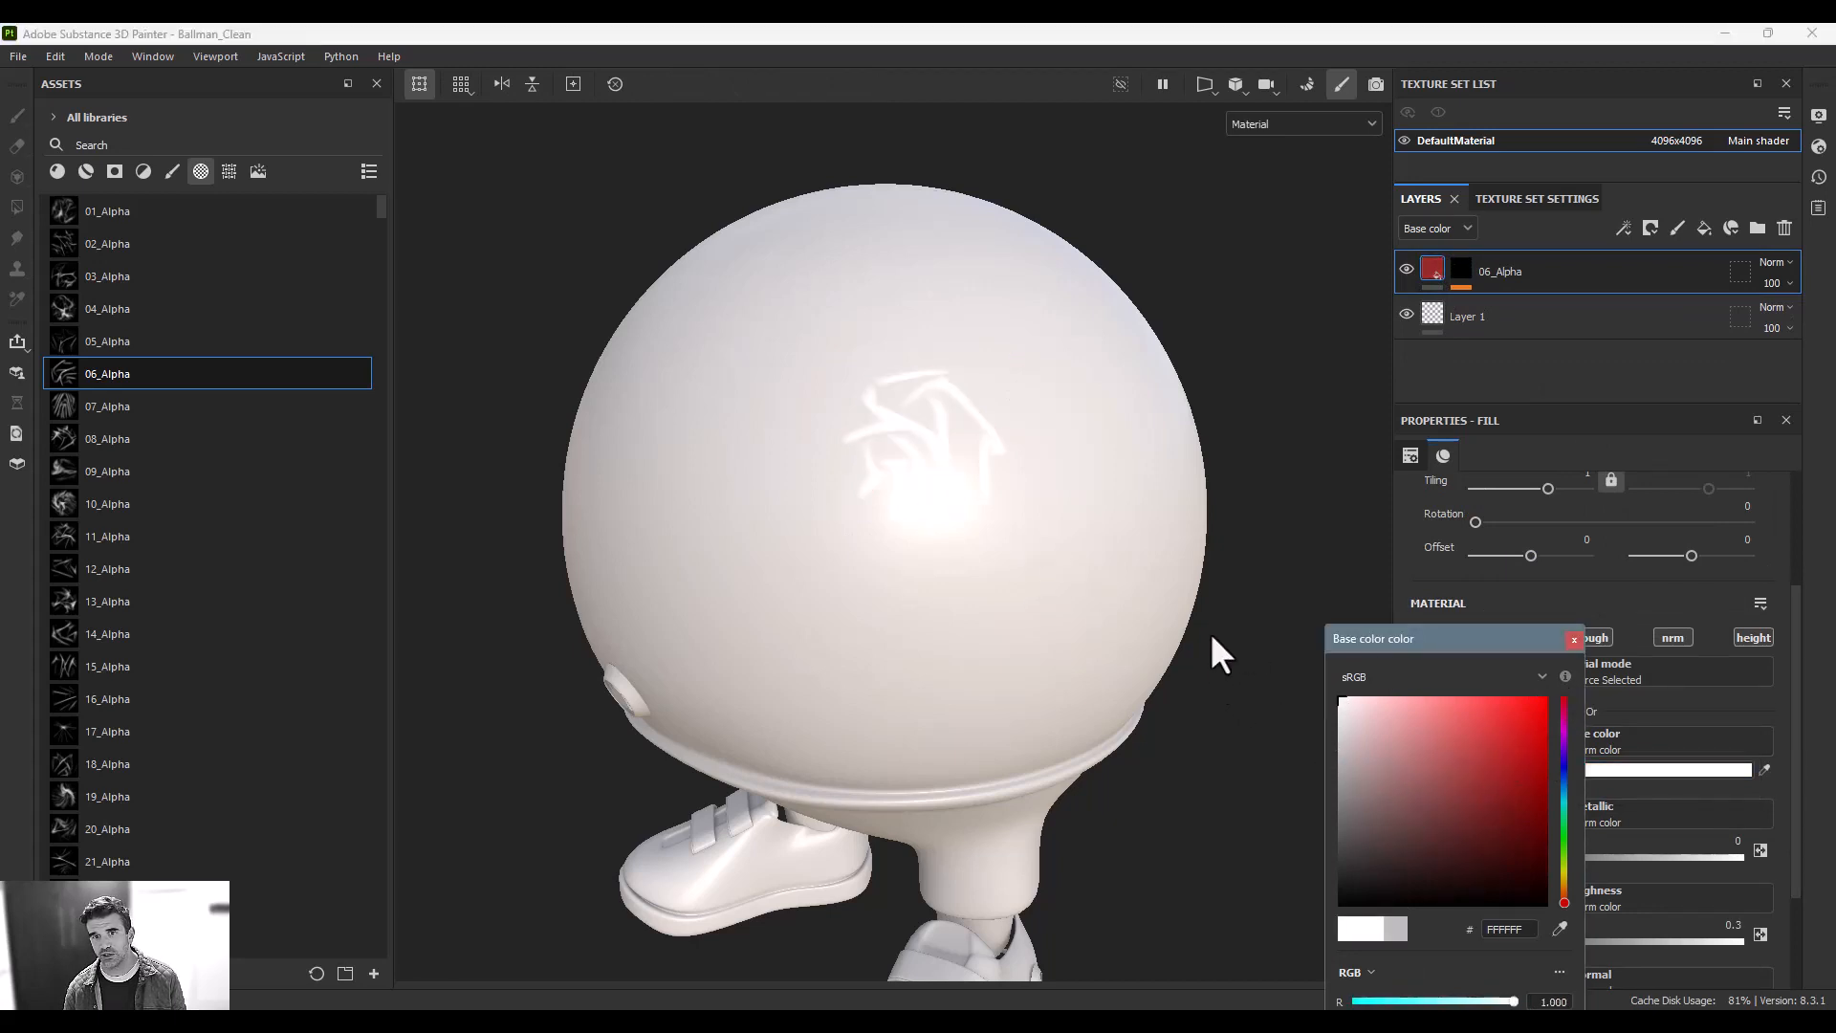
pyautogui.click(1573, 639)
# Limit the 06_Alpha layer's material to the height channel and set the height to 0.3372
pyautogui.click(1429, 637)
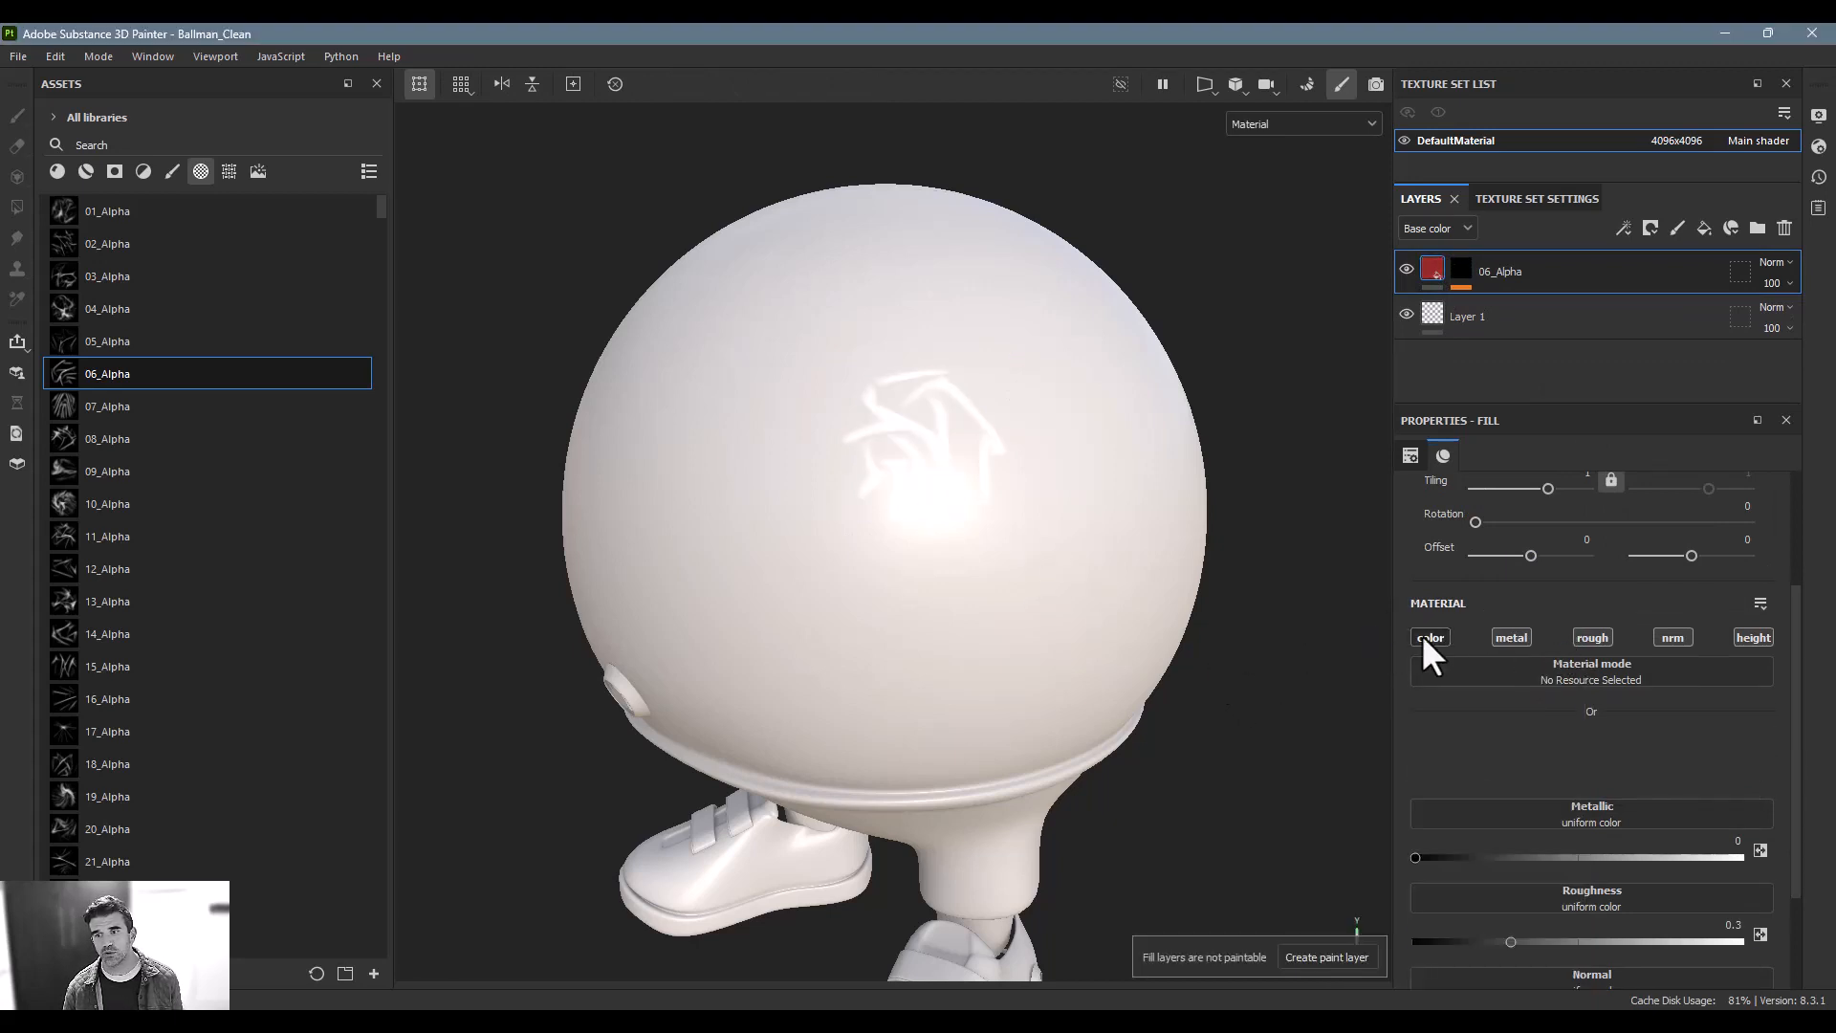
pyautogui.click(1758, 636)
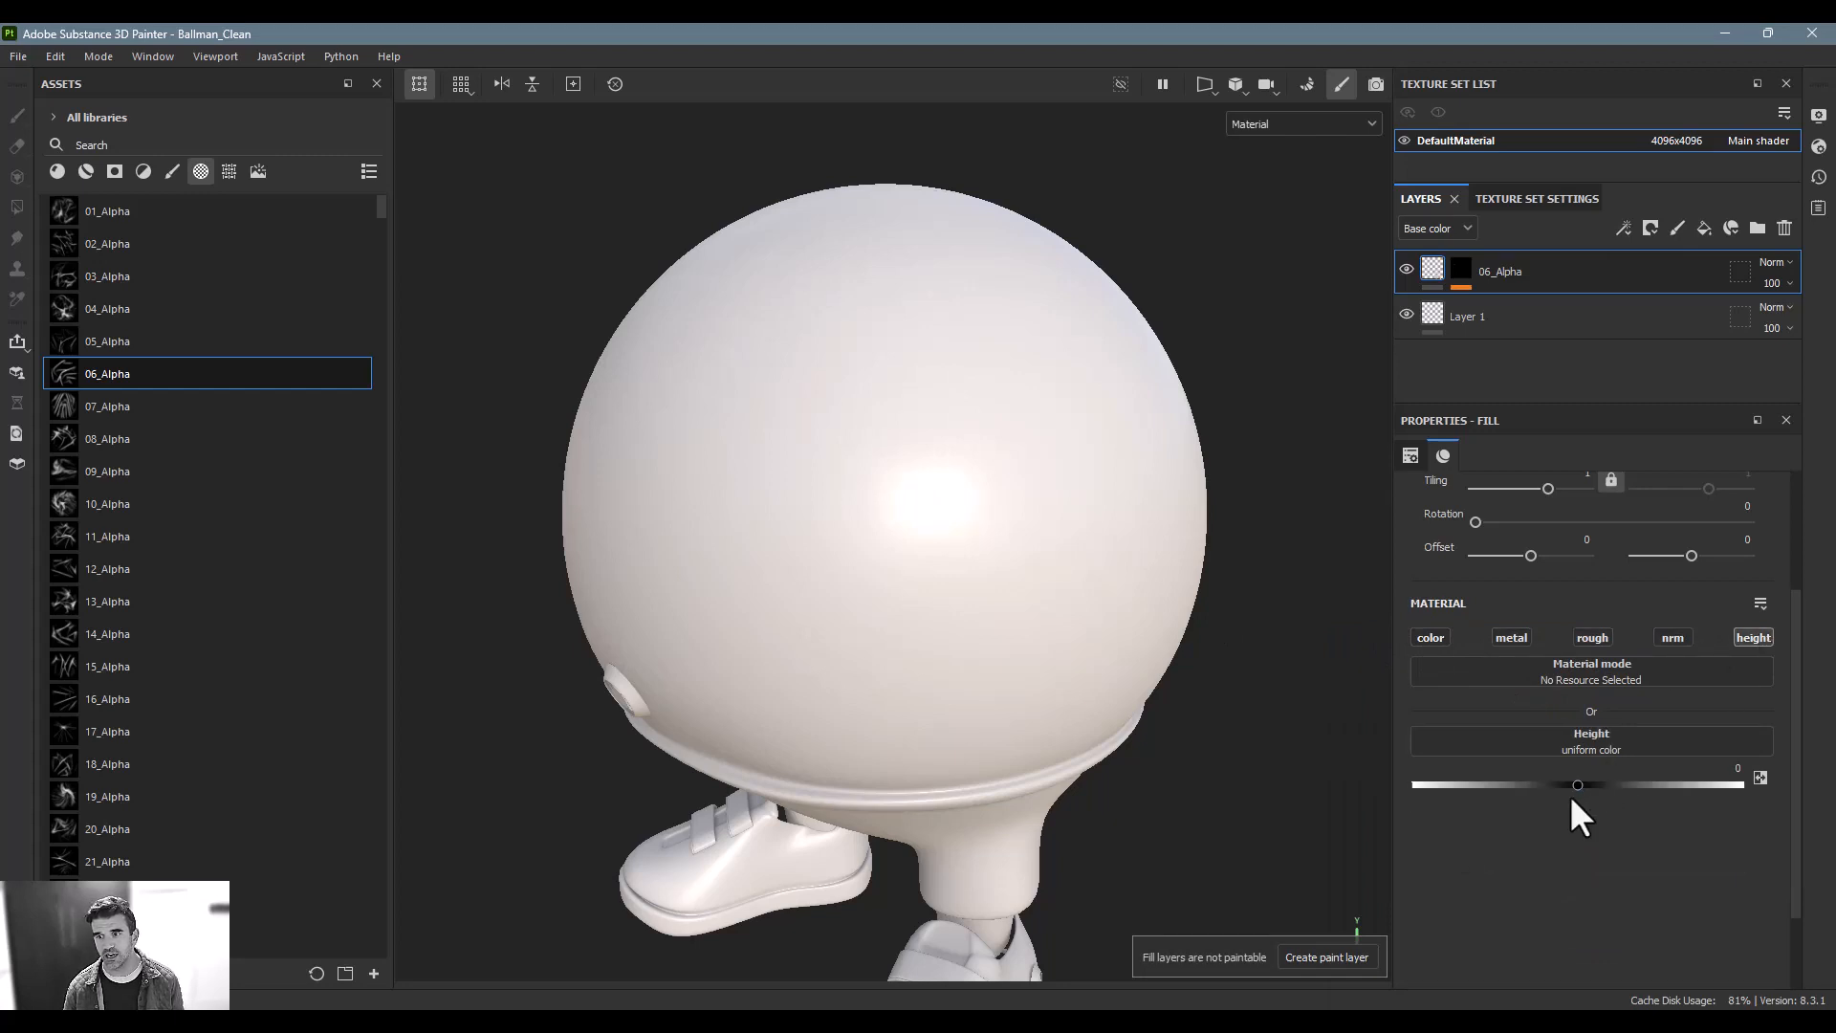
pyautogui.moveTo(1573, 786); pyautogui.dragTo(1632, 786)
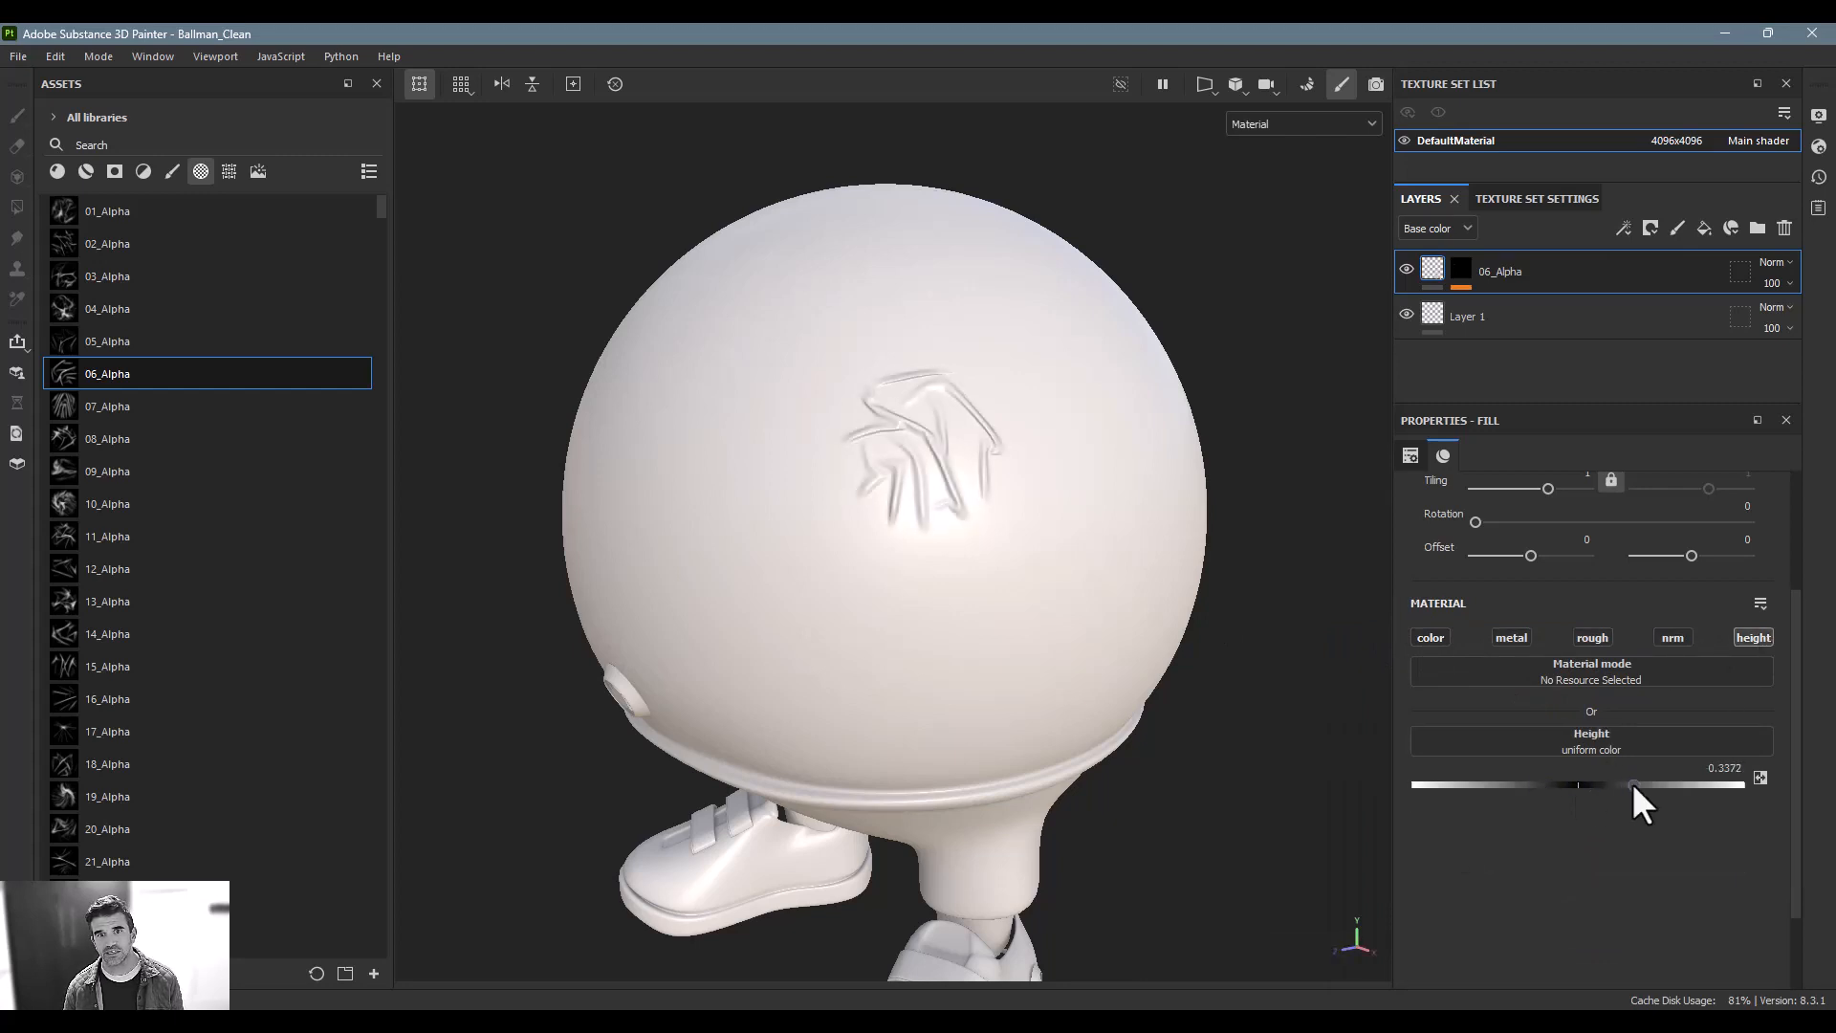
# Scale up the projection of the fill in the 06_Alpha layer's mask uniformly on the ball
pyautogui.click(1459, 270)
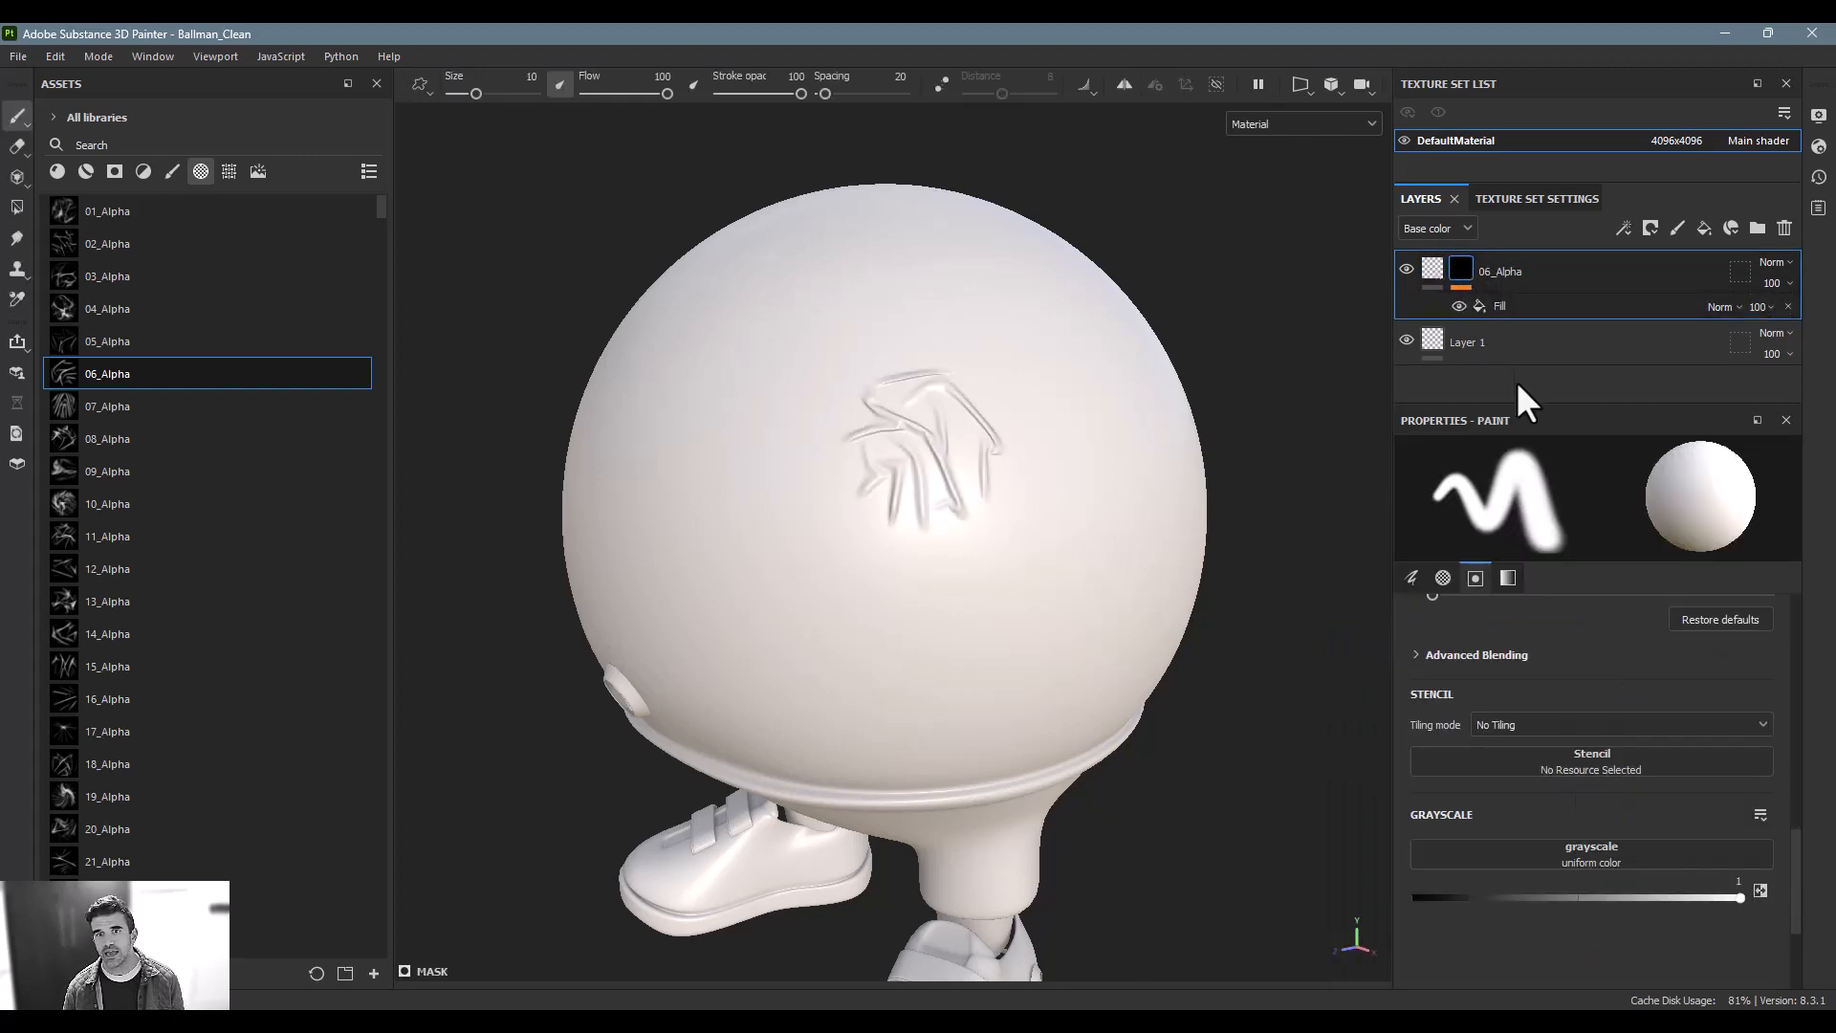
pyautogui.click(1489, 306)
pyautogui.press('r')
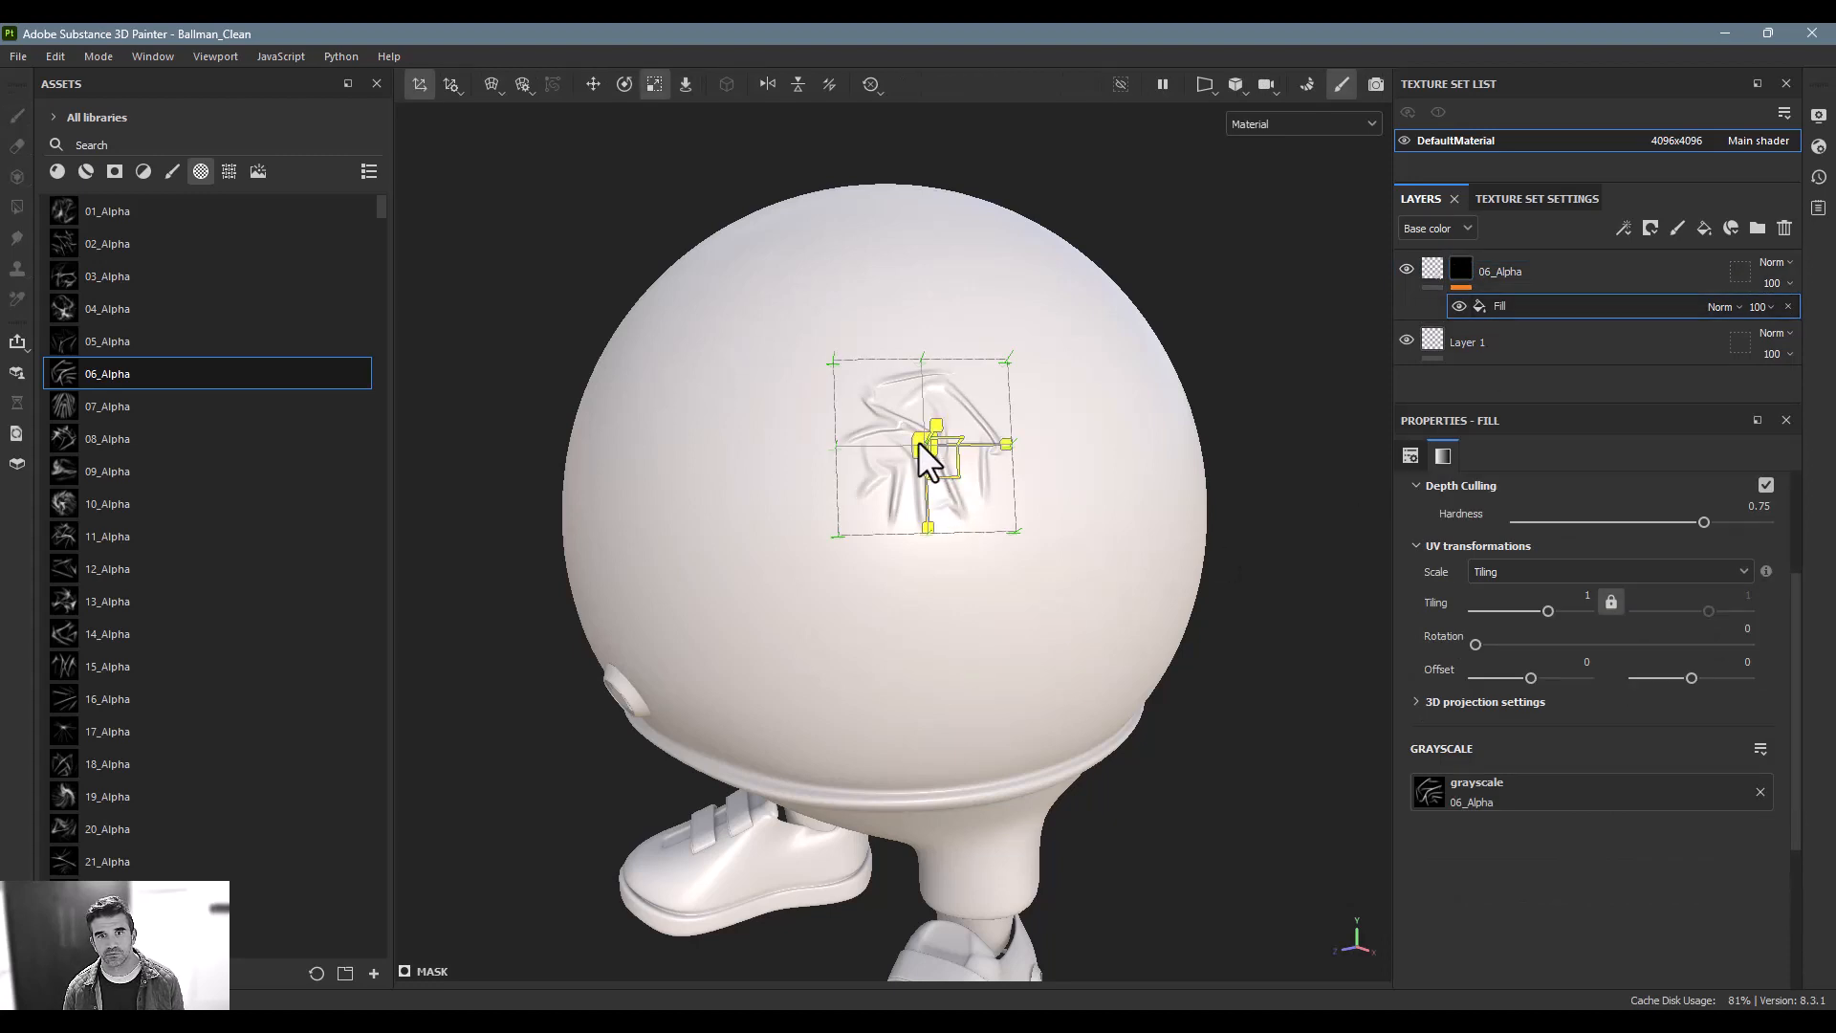
pyautogui.moveTo(918, 440); pyautogui.dragTo(1204, 356)
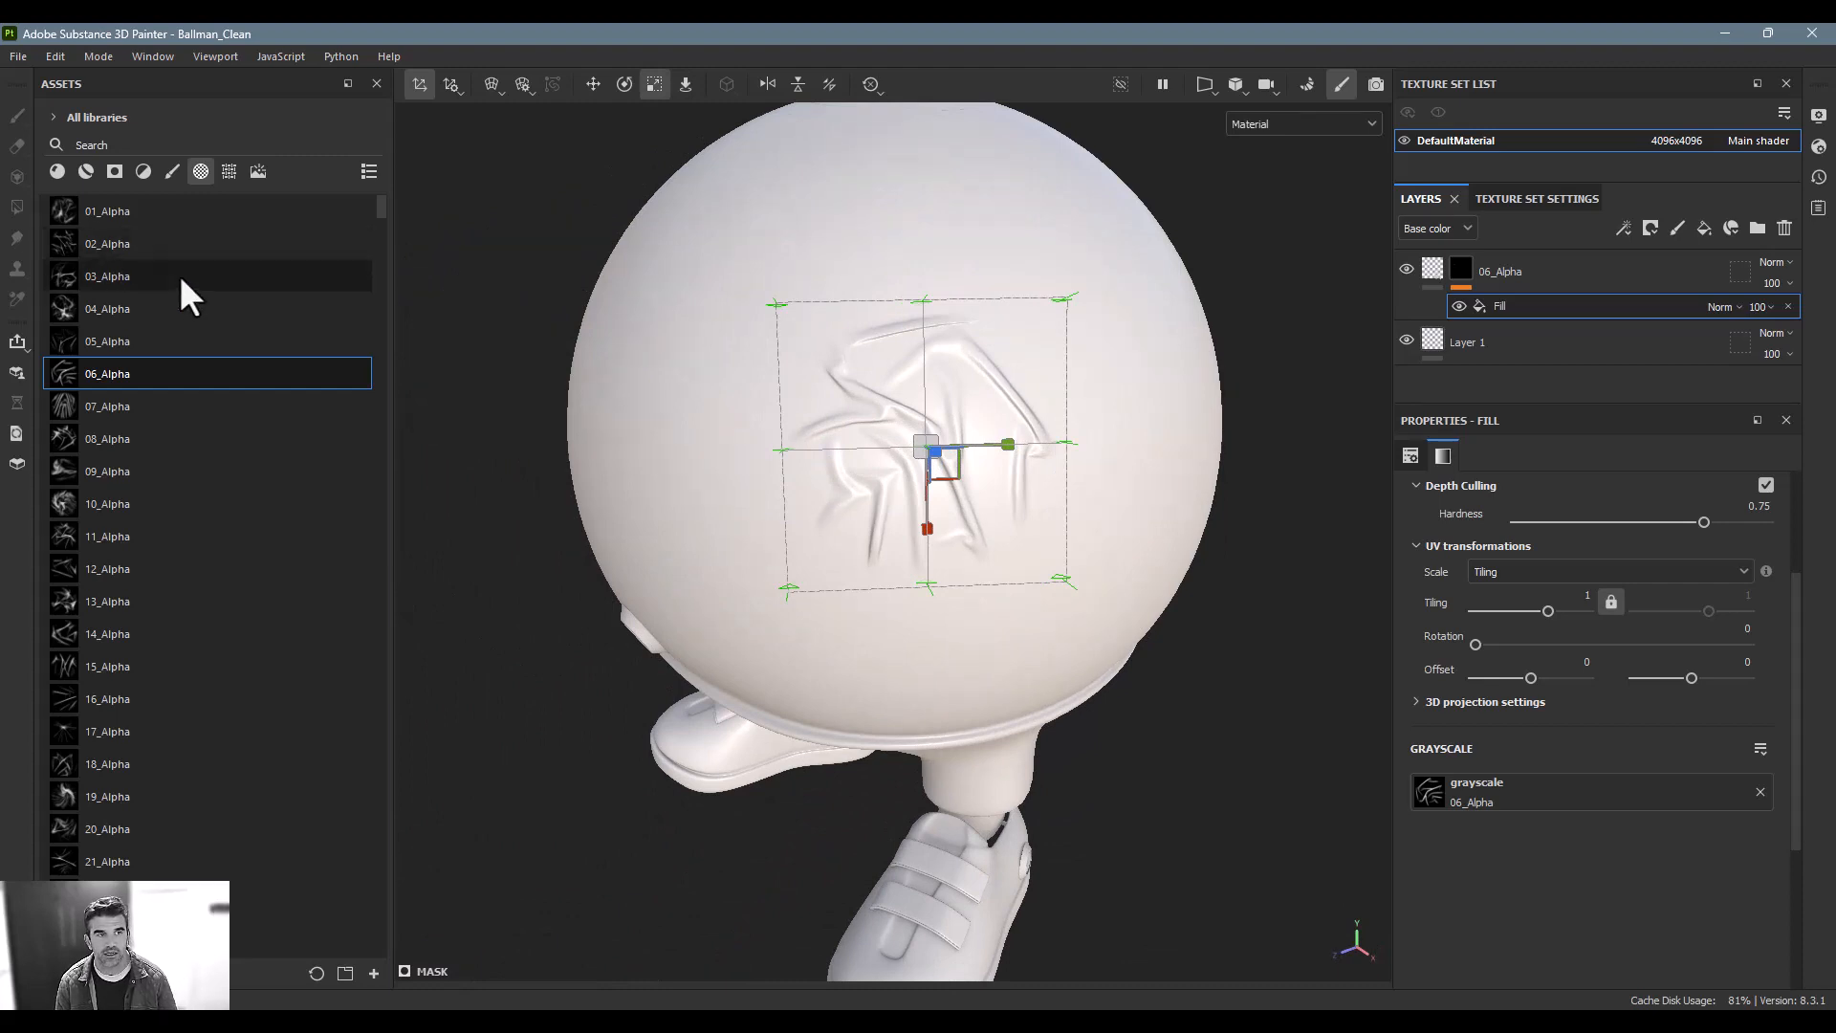
# Add a Blur filter to the 06_Alpha layer's mask with a blur intensity of 0.59
pyautogui.click(1623, 229)
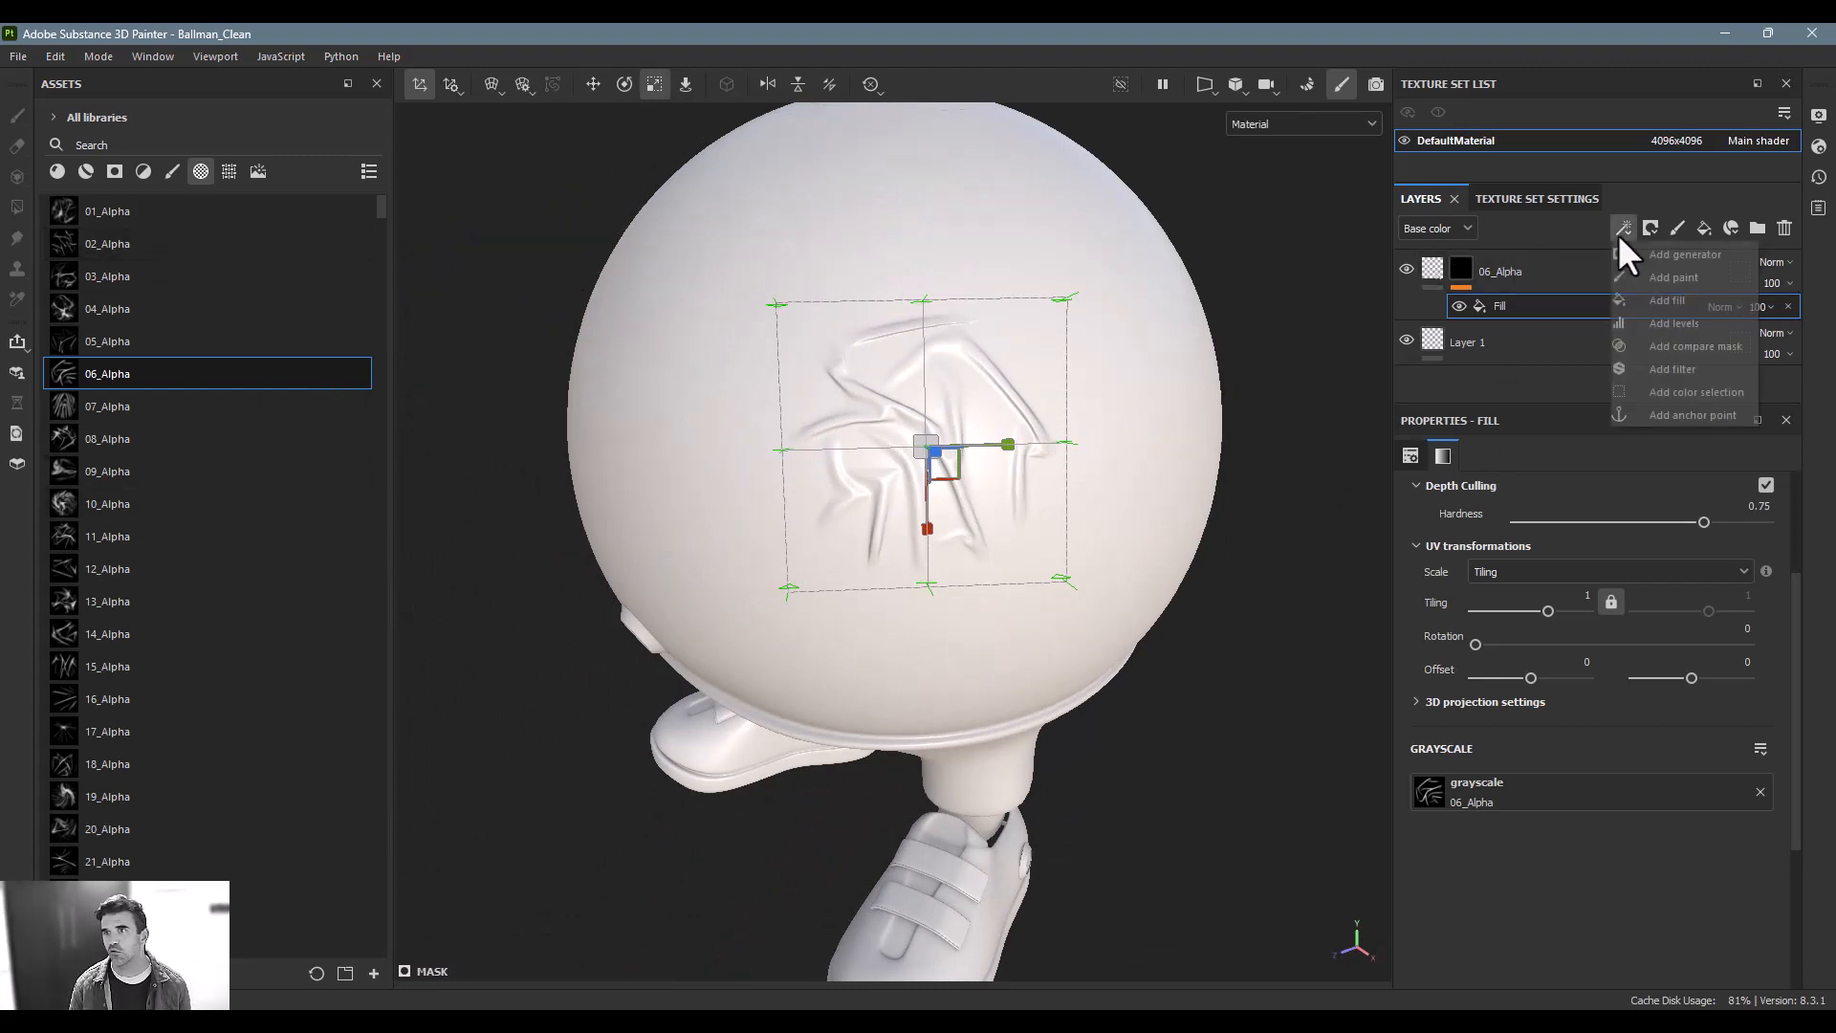
pyautogui.click(1664, 366)
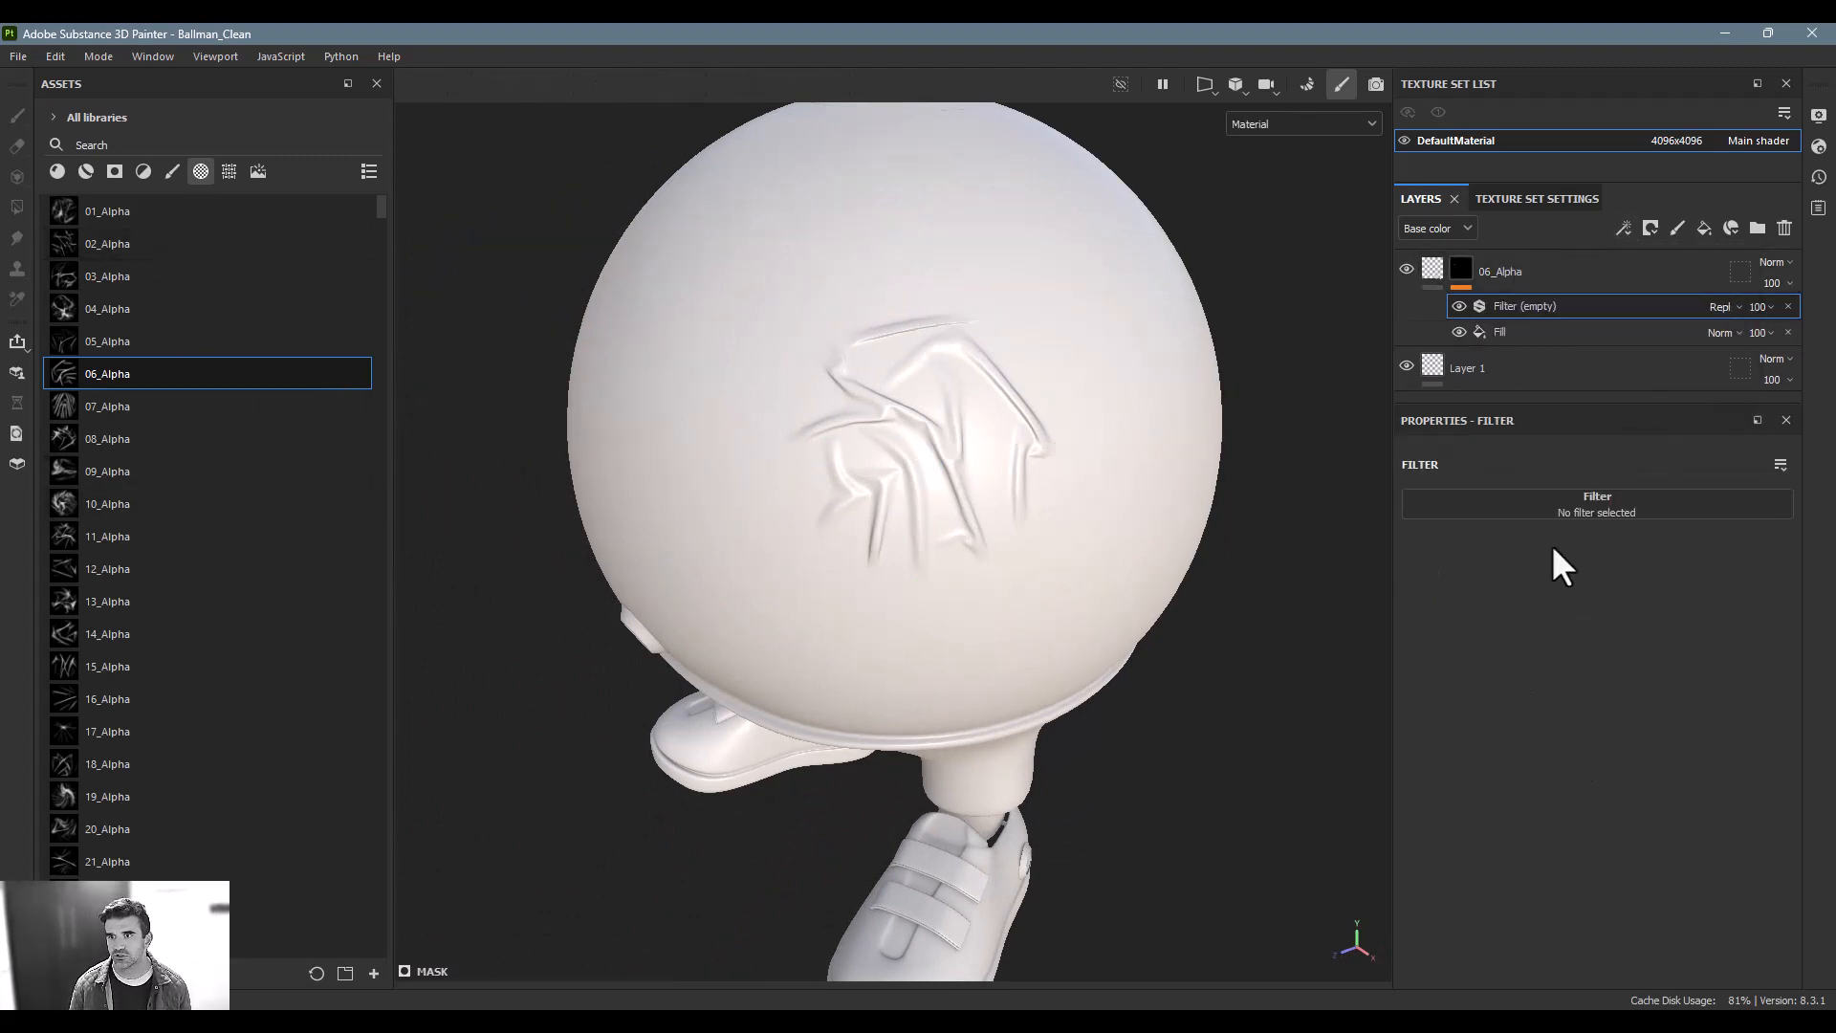
pyautogui.click(1568, 505)
pyautogui.click(1752, 566)
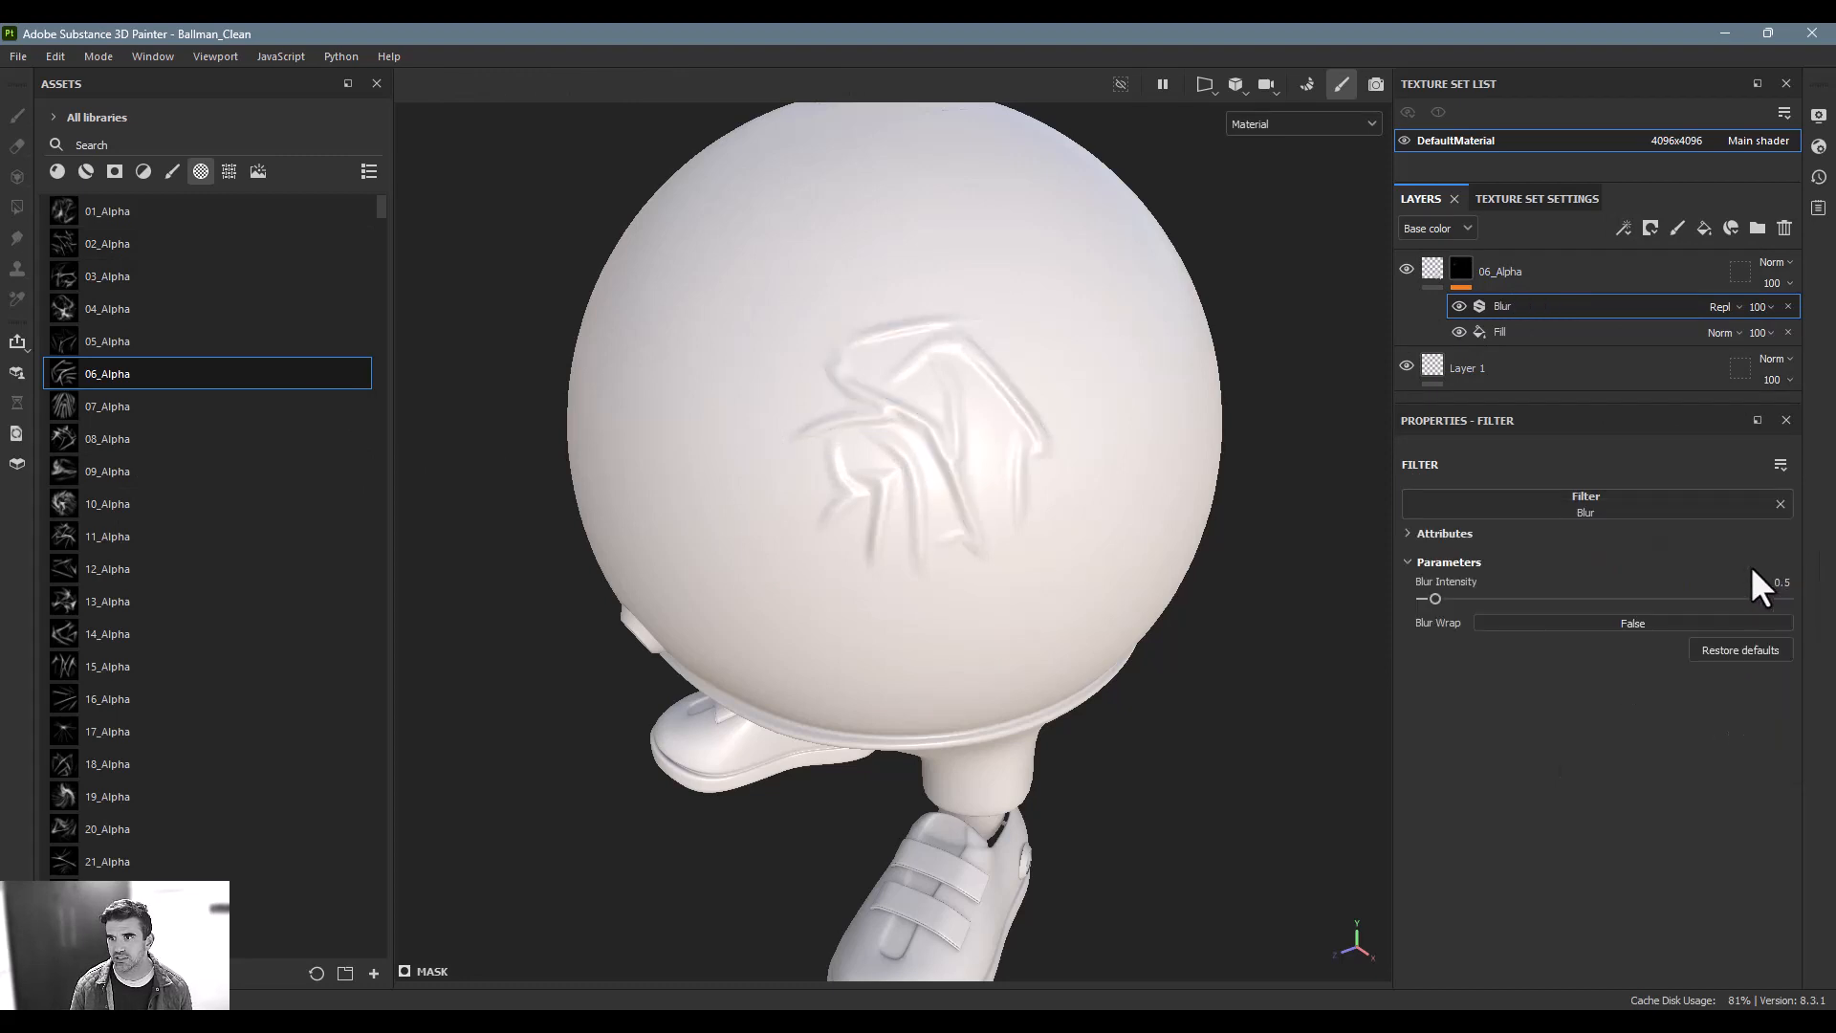
pyautogui.moveTo(1438, 599); pyautogui.dragTo(1435, 597)
pyautogui.keyDown('alt'); pyautogui.moveTo(1123, 602); pyautogui.dragTo(1136, 545); pyautogui.keyUp('alt')
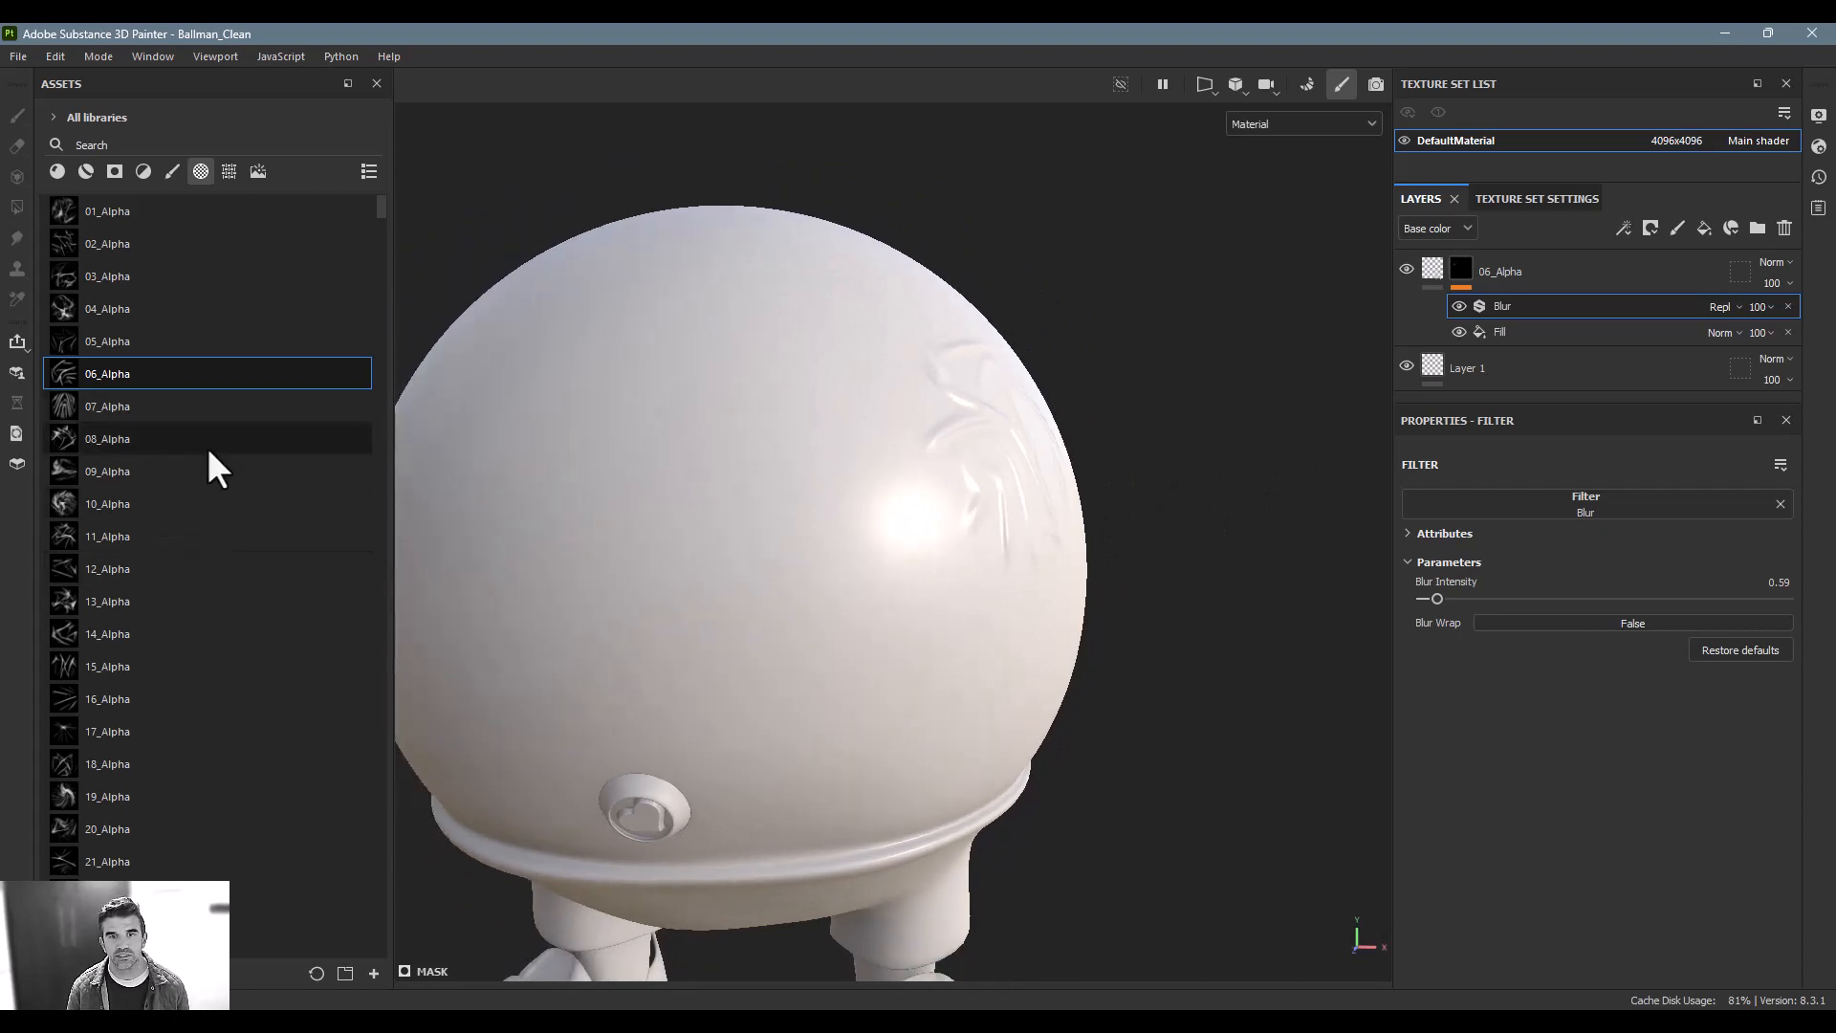
# Hide the 06_Alpha layer
pyautogui.scroll(-3, 234, 481)
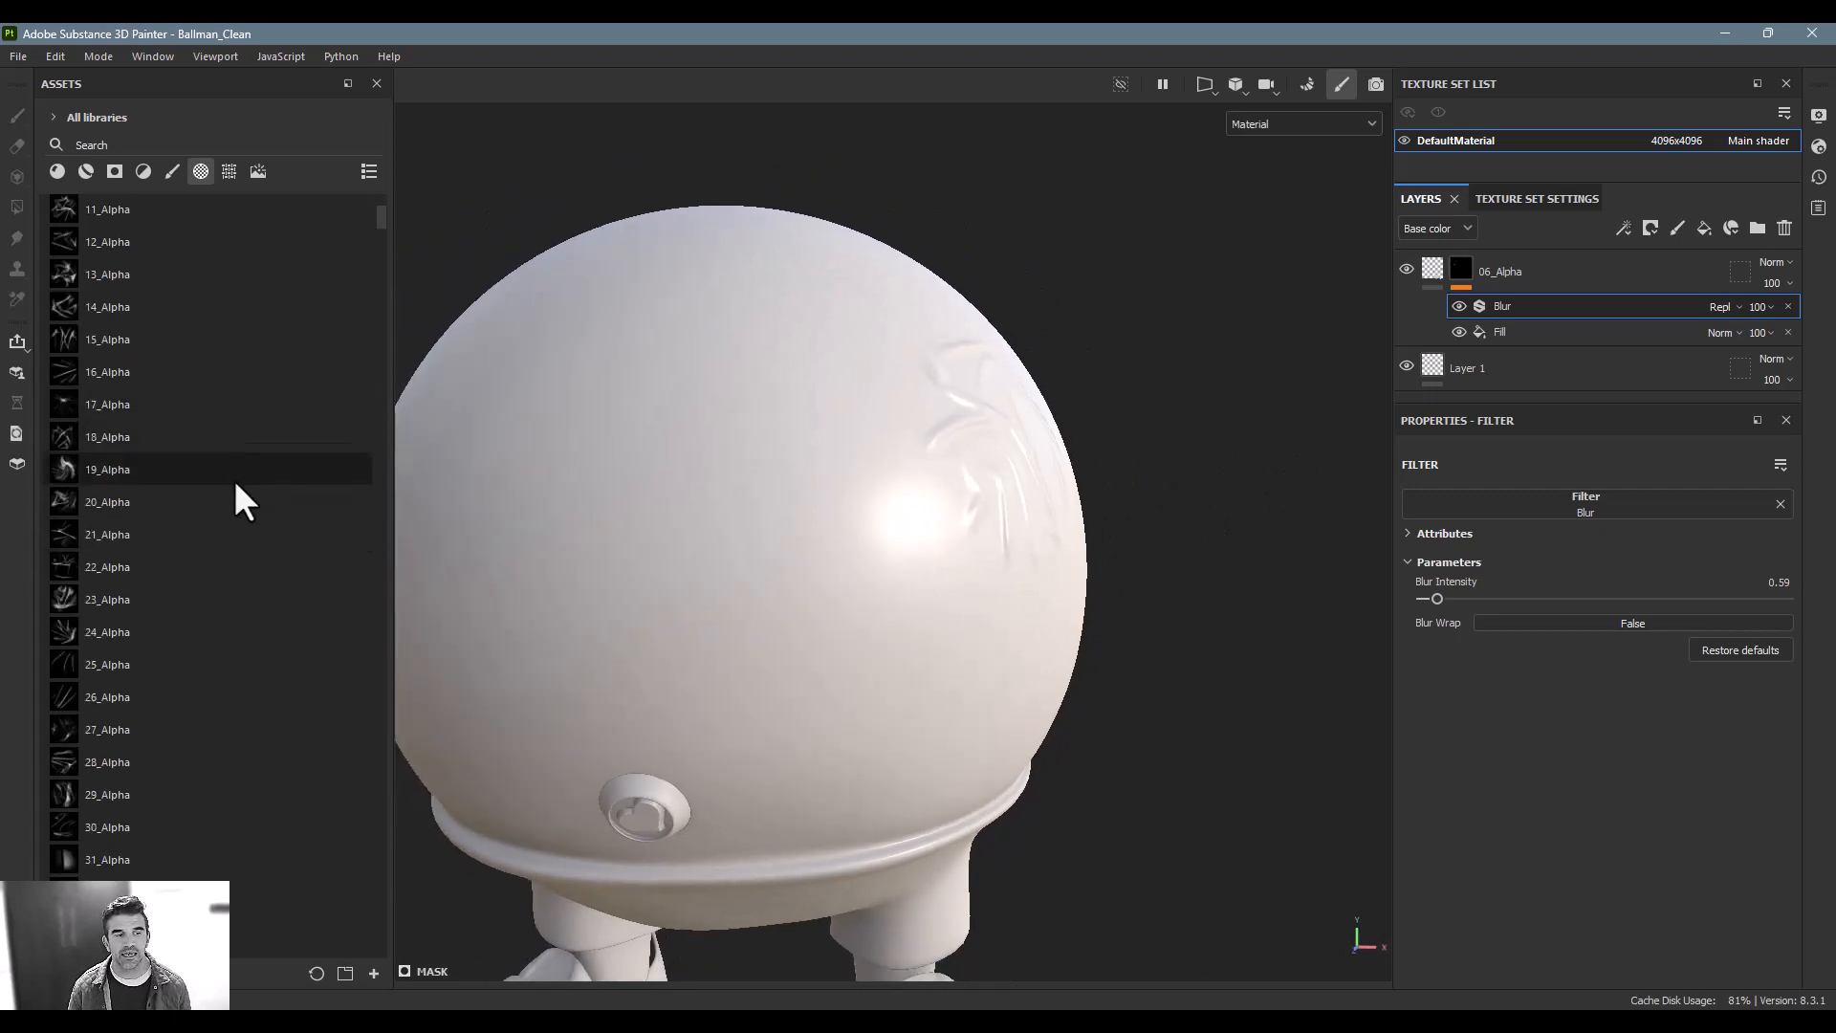
pyautogui.click(1432, 268)
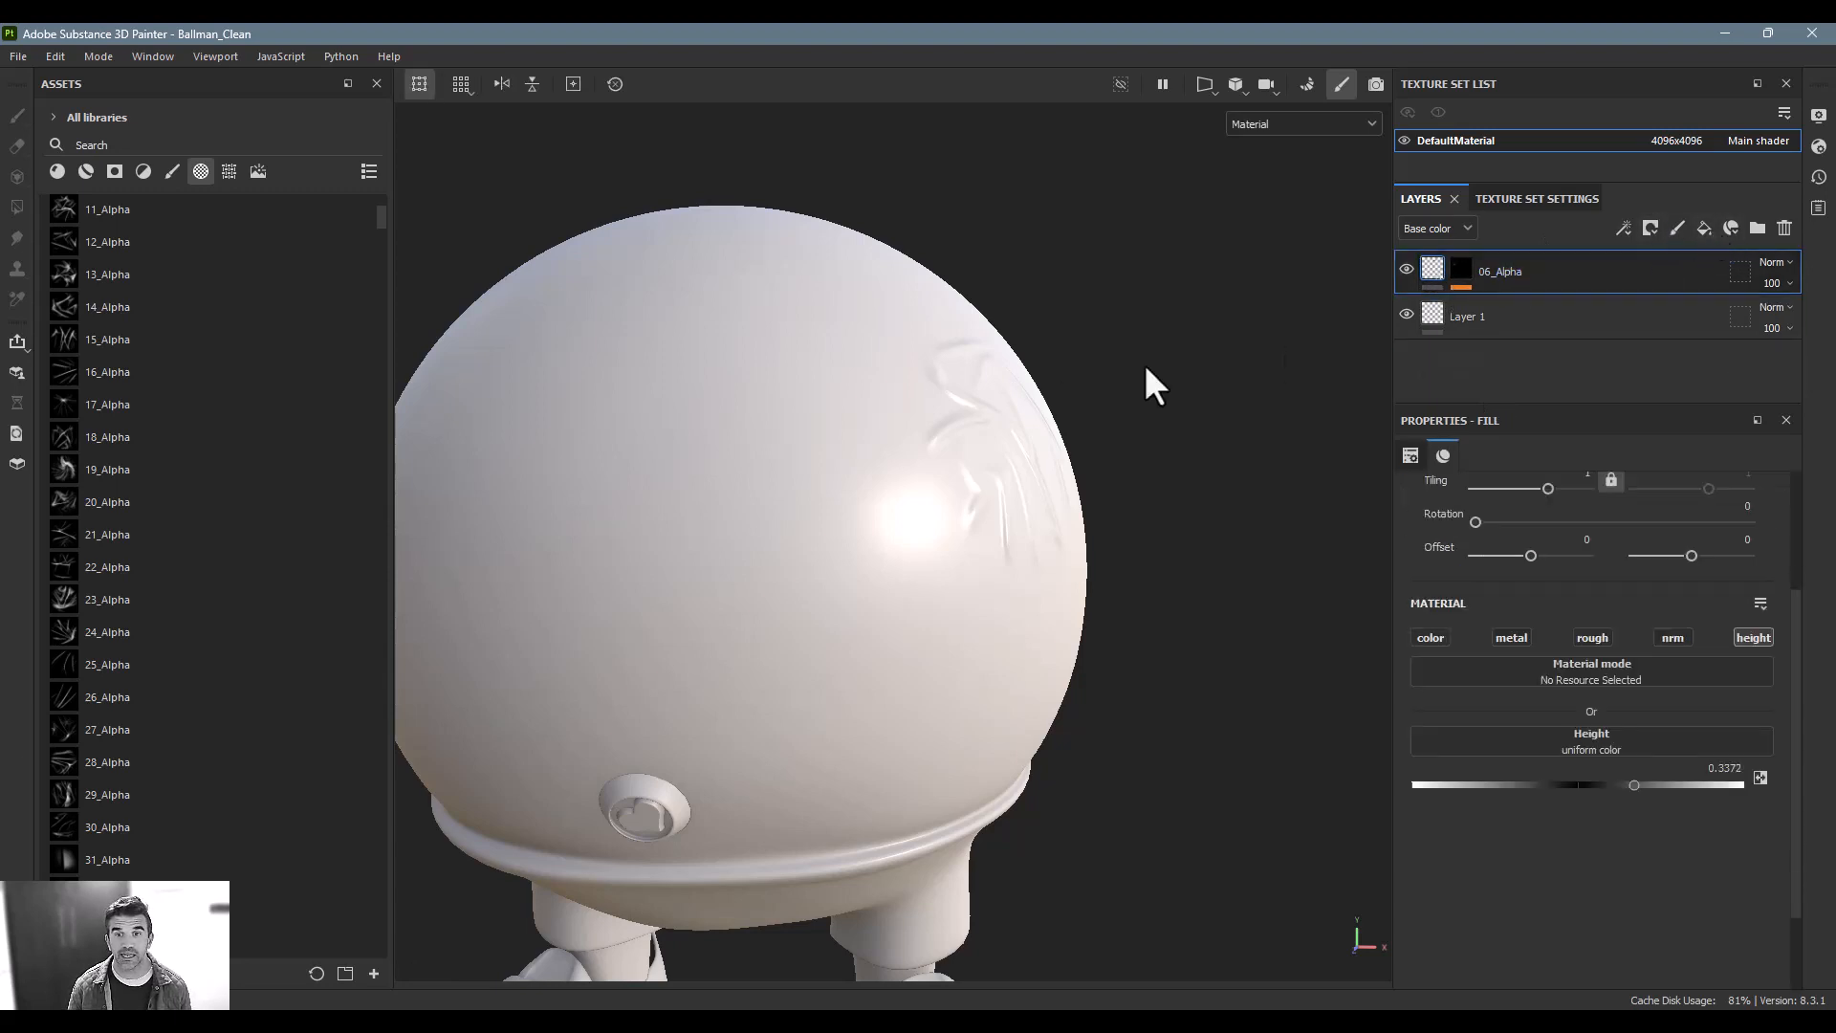
pyautogui.click(1406, 268)
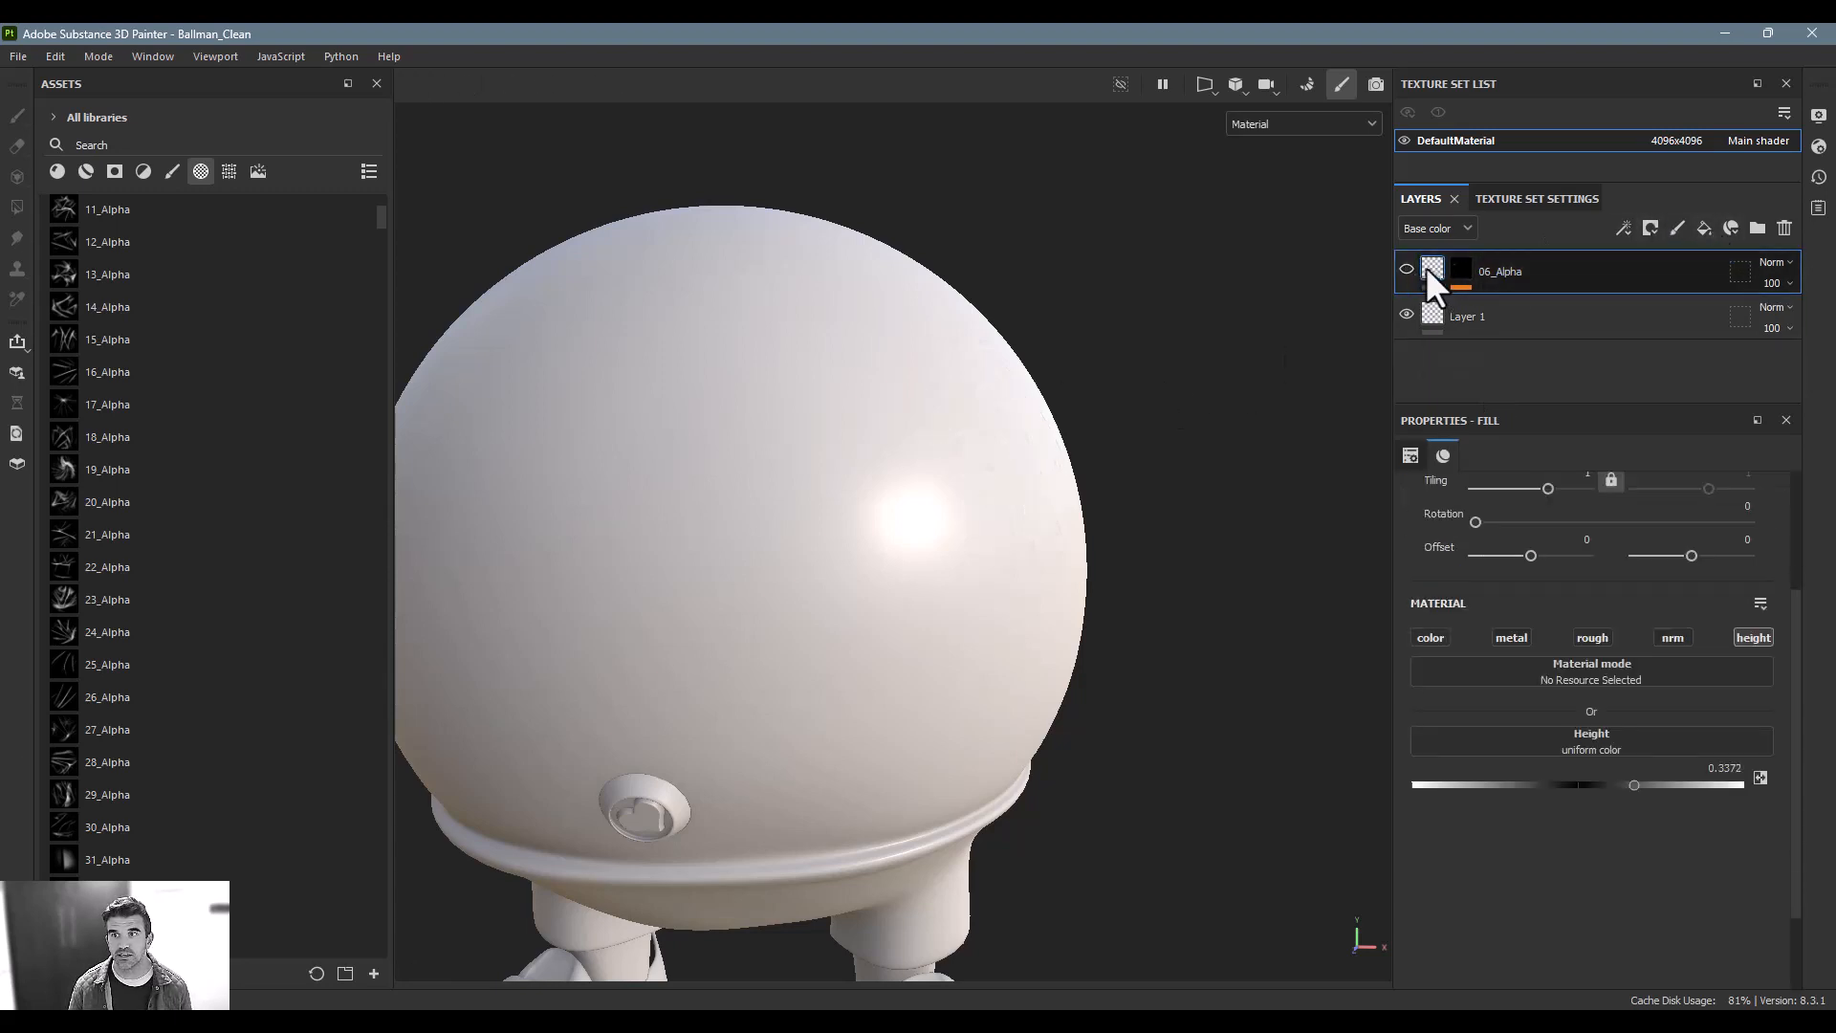
# Add a fill layer with a black mask and a mask fill that uses AdobeStock_164980777 as its grayscale
pyautogui.click(1703, 229)
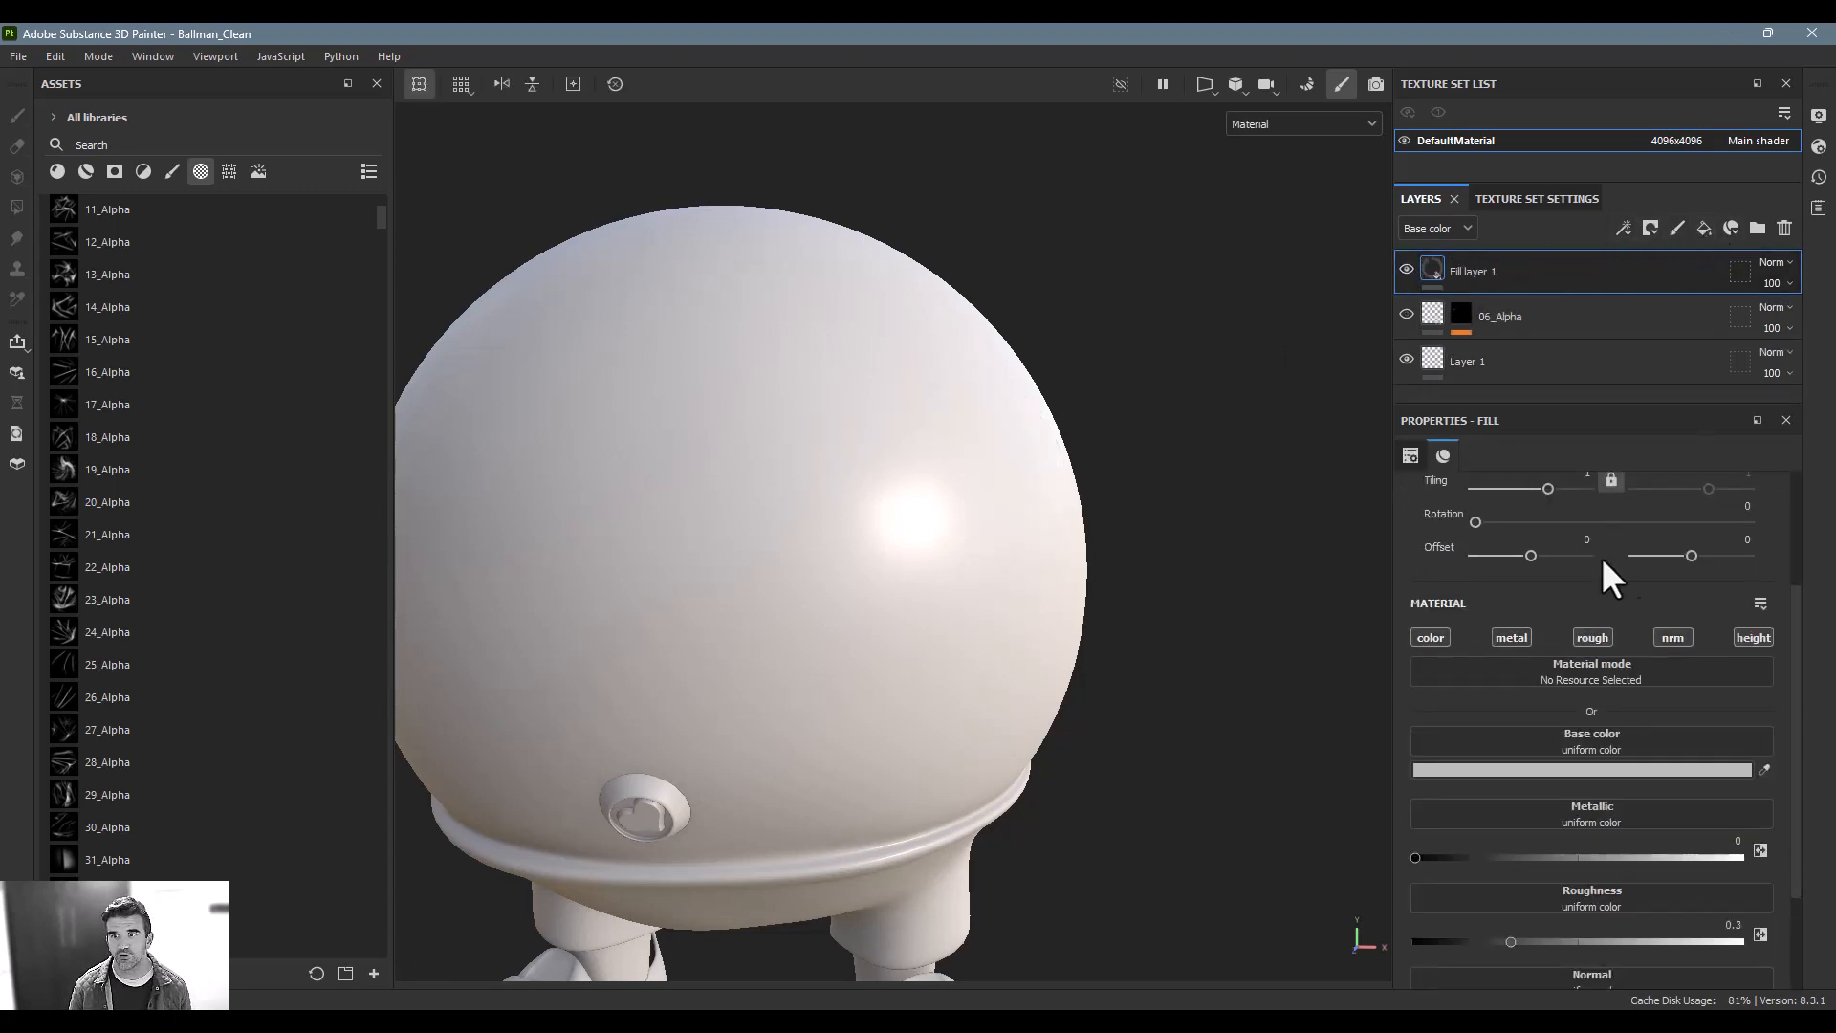
pyautogui.click(1649, 228)
pyautogui.click(1673, 275)
pyautogui.click(1622, 228)
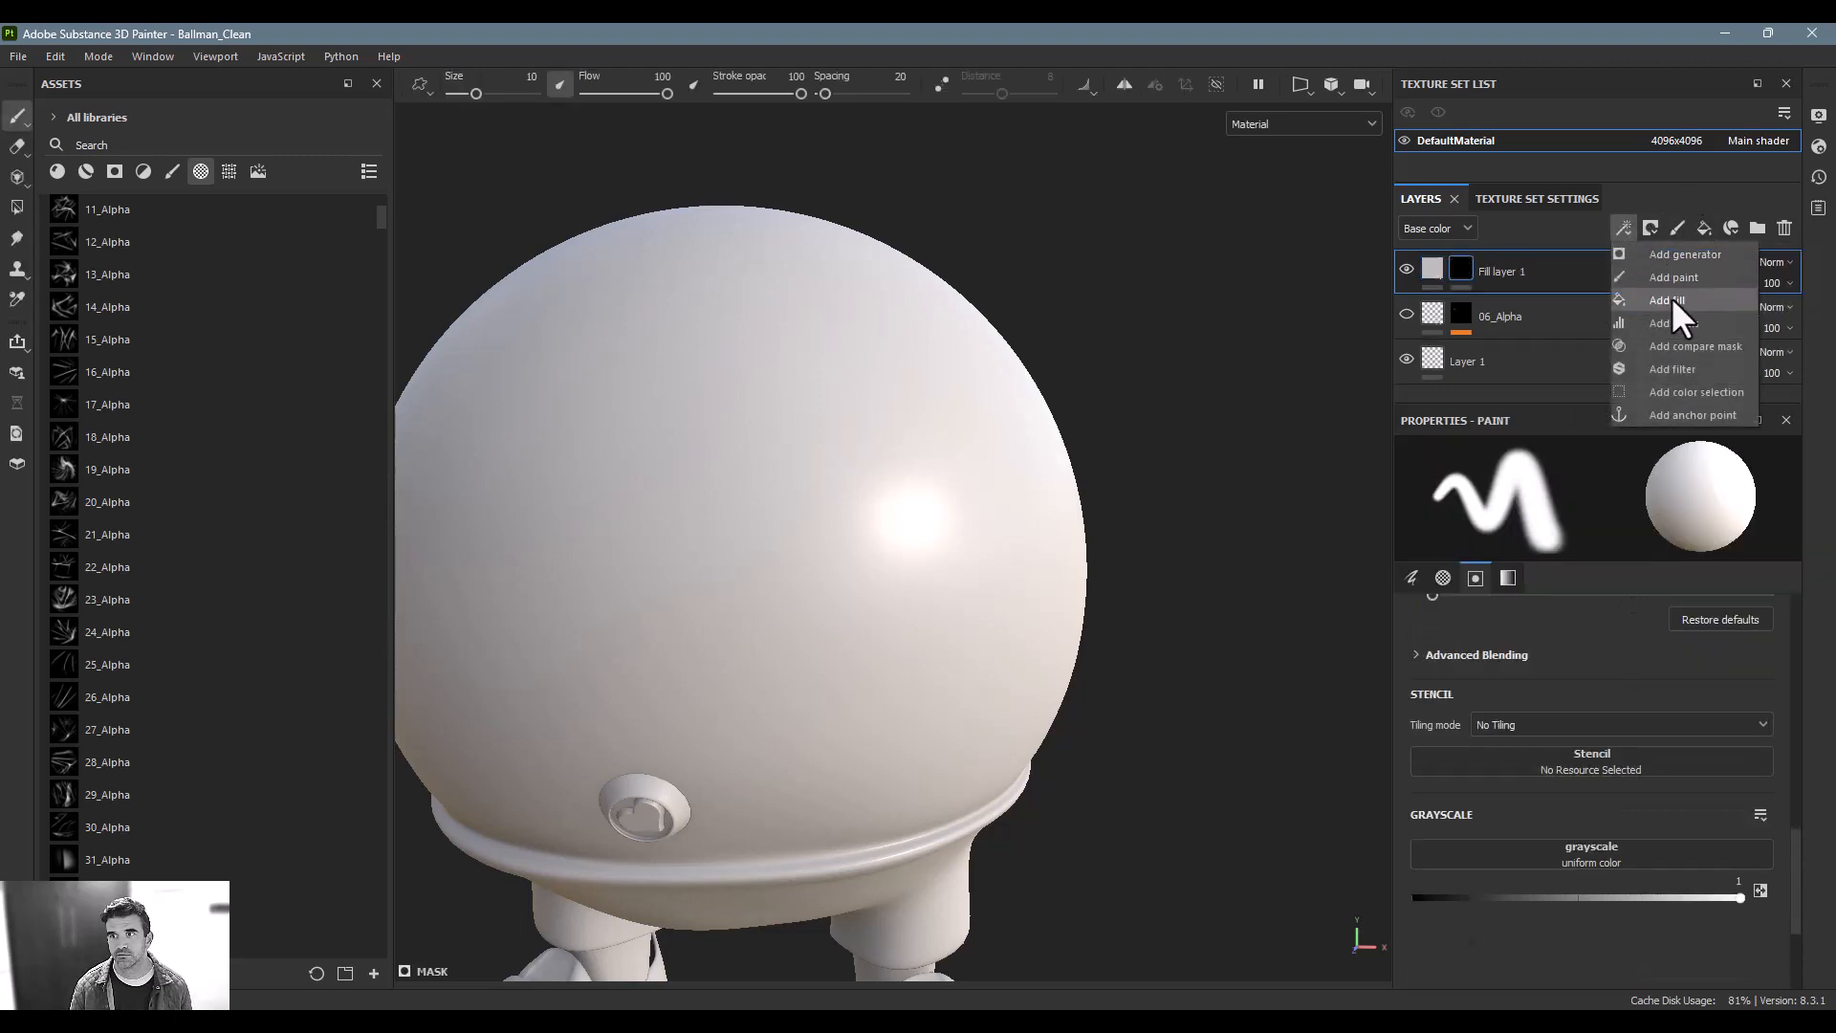
pyautogui.click(1671, 299)
pyautogui.scroll(-10, 158, 851)
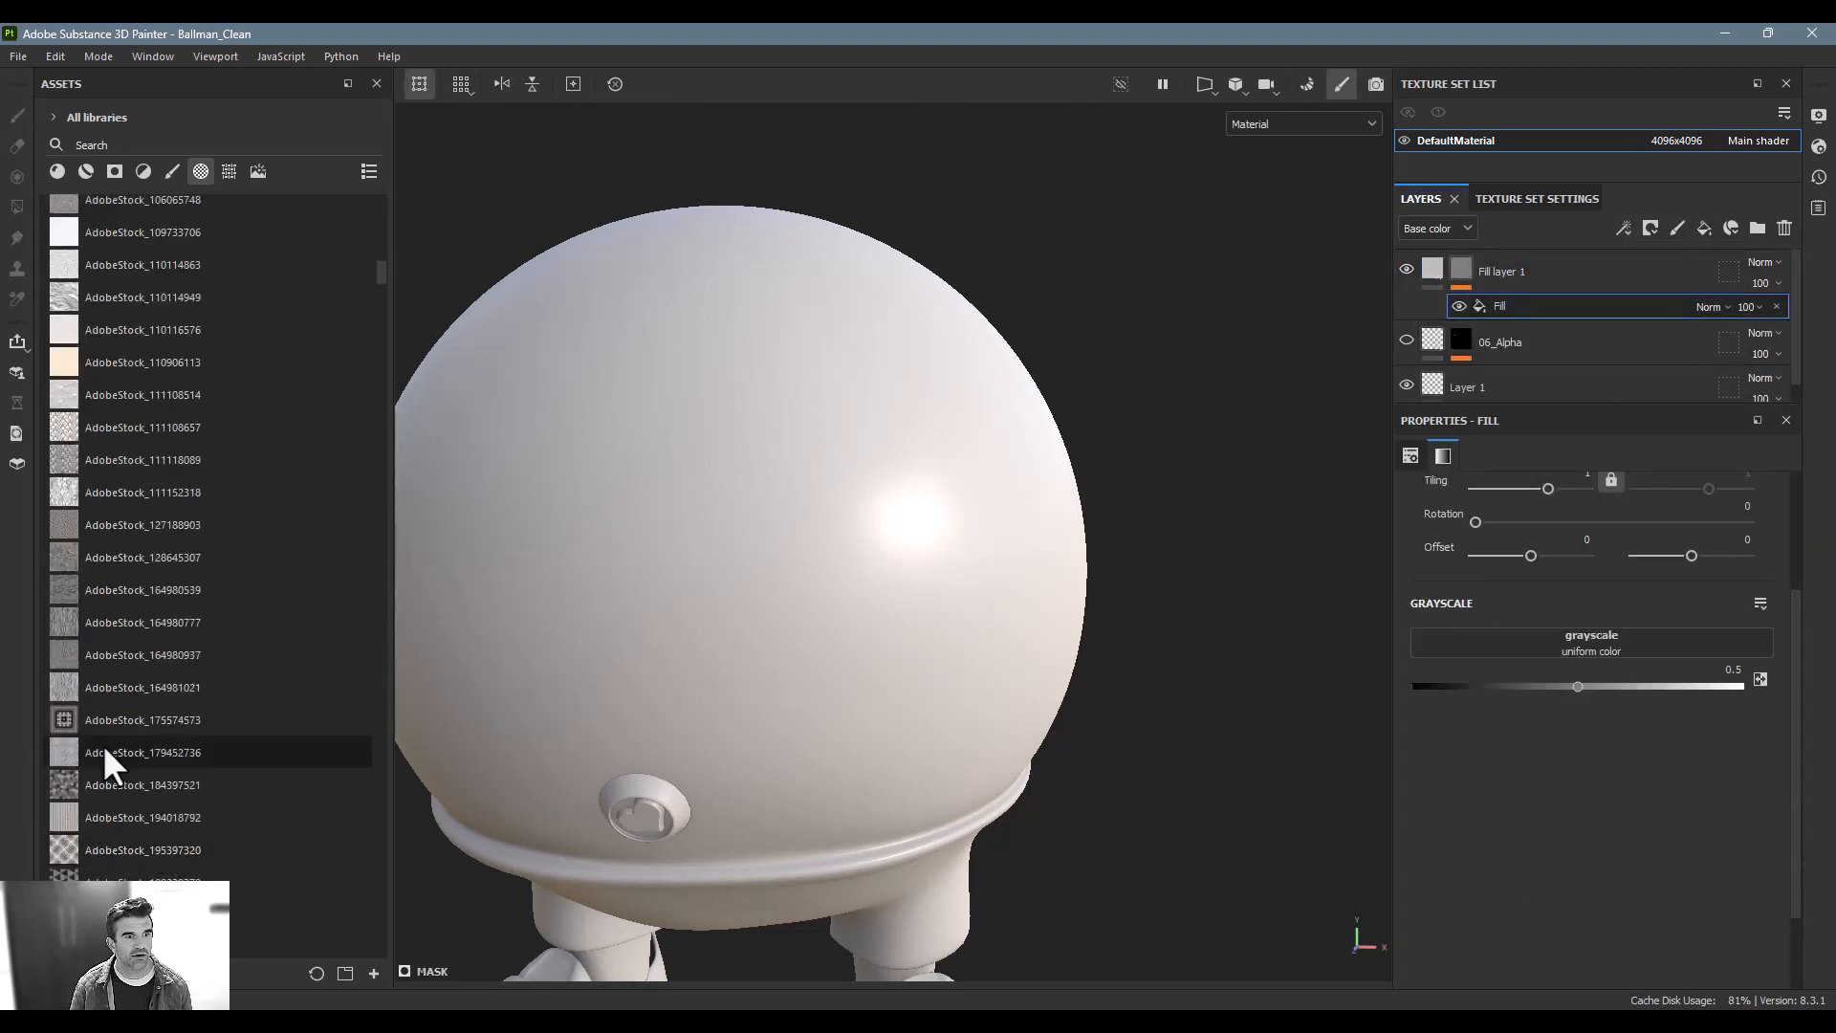
pyautogui.moveTo(142, 627); pyautogui.dragTo(1580, 634)
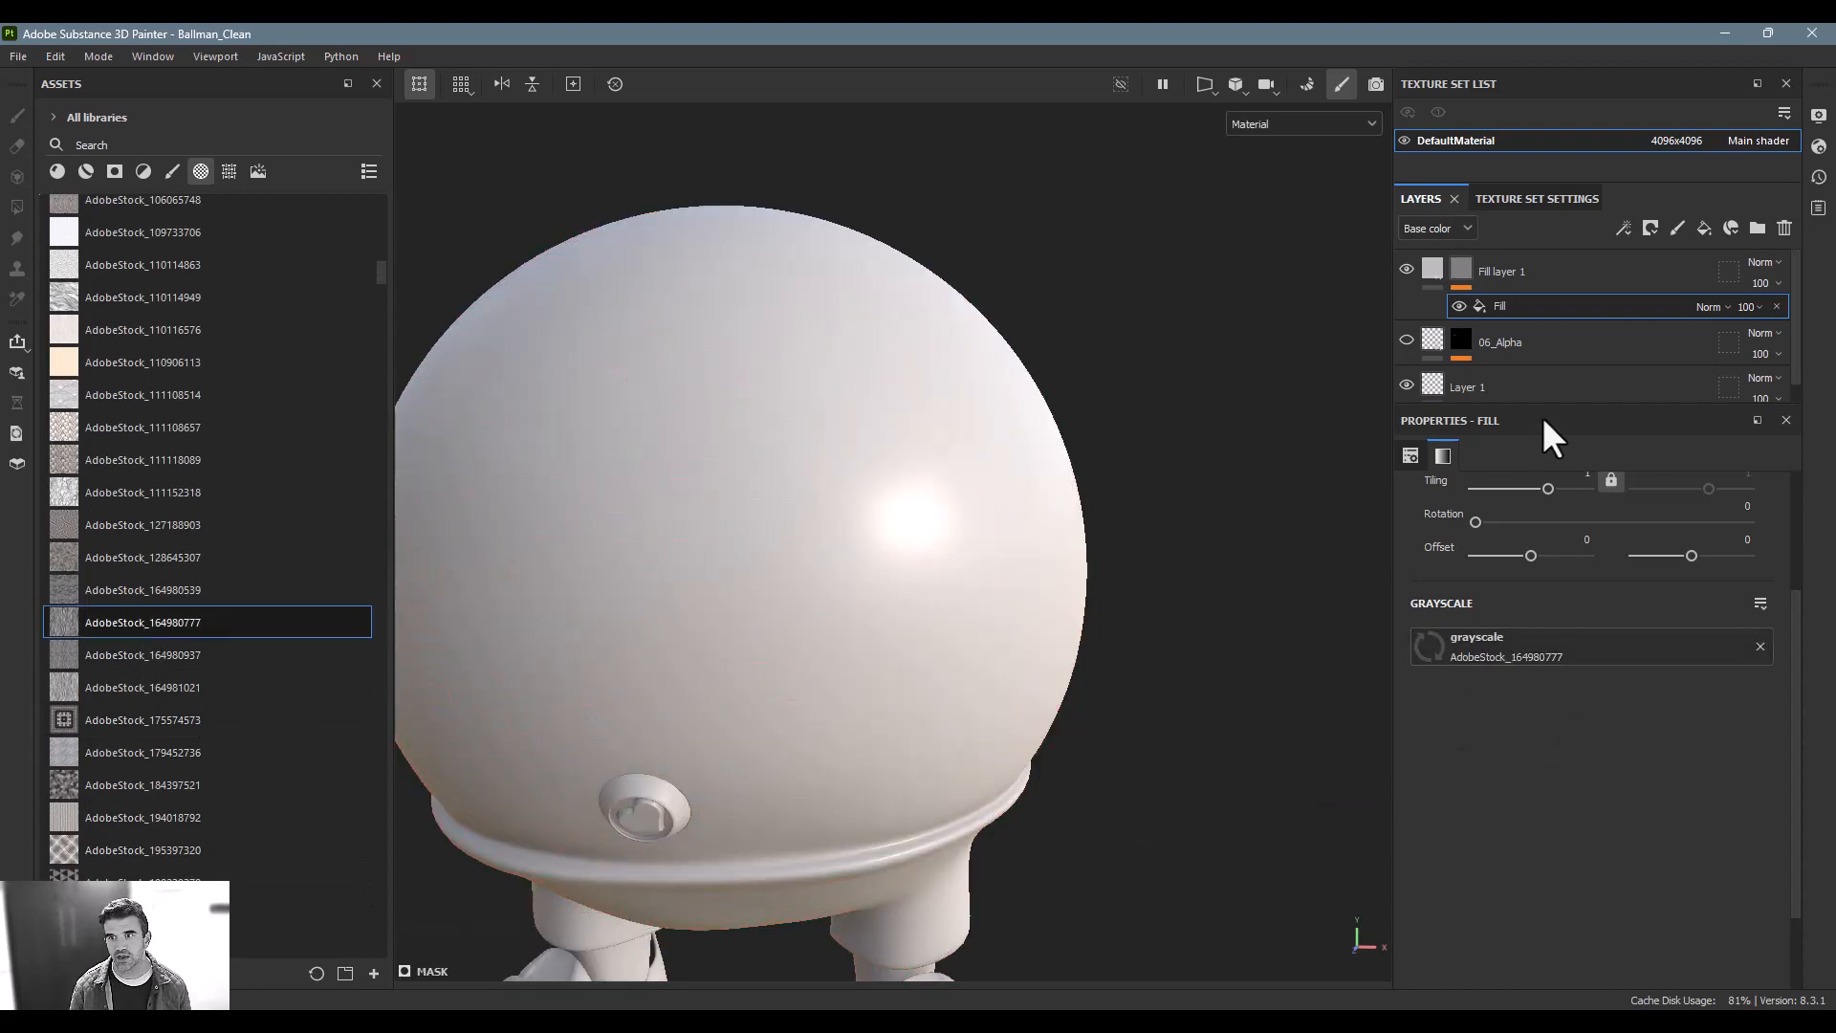
# Set the base color of the new fill layer to a bright red
pyautogui.click(1424, 283)
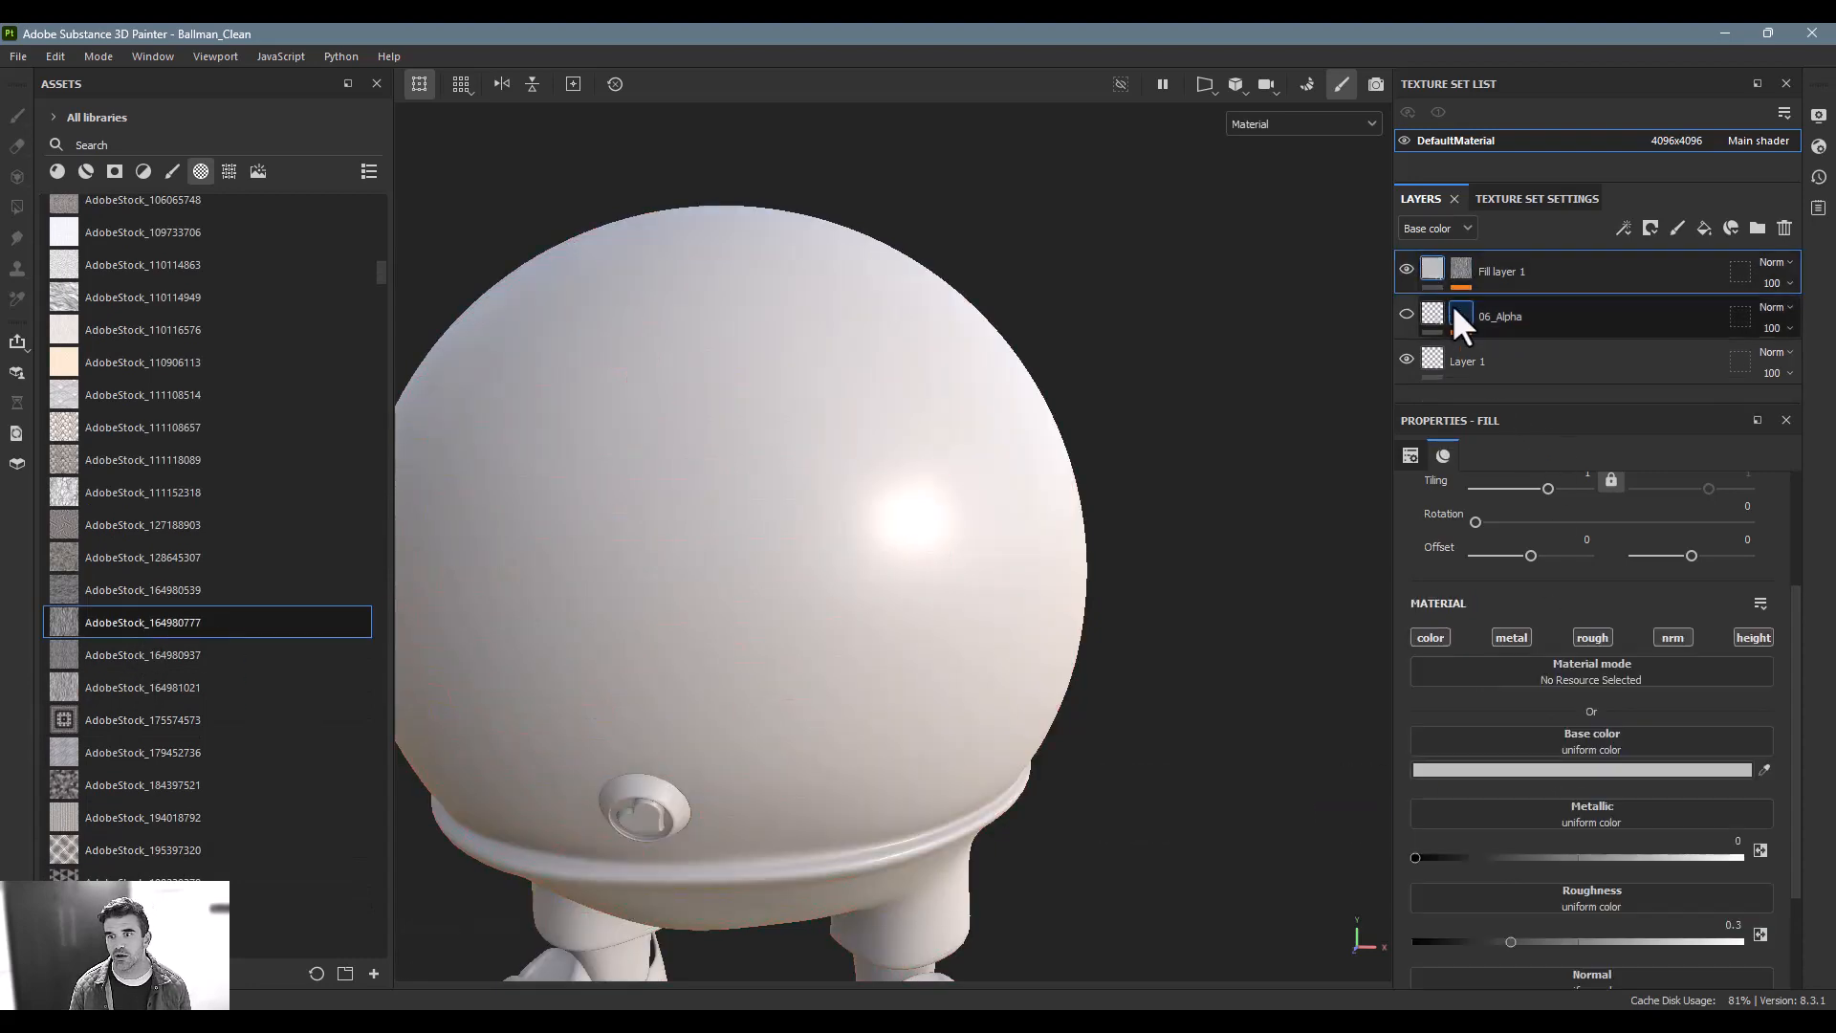
pyautogui.click(1516, 769)
pyautogui.click(1526, 709)
pyautogui.click(1572, 639)
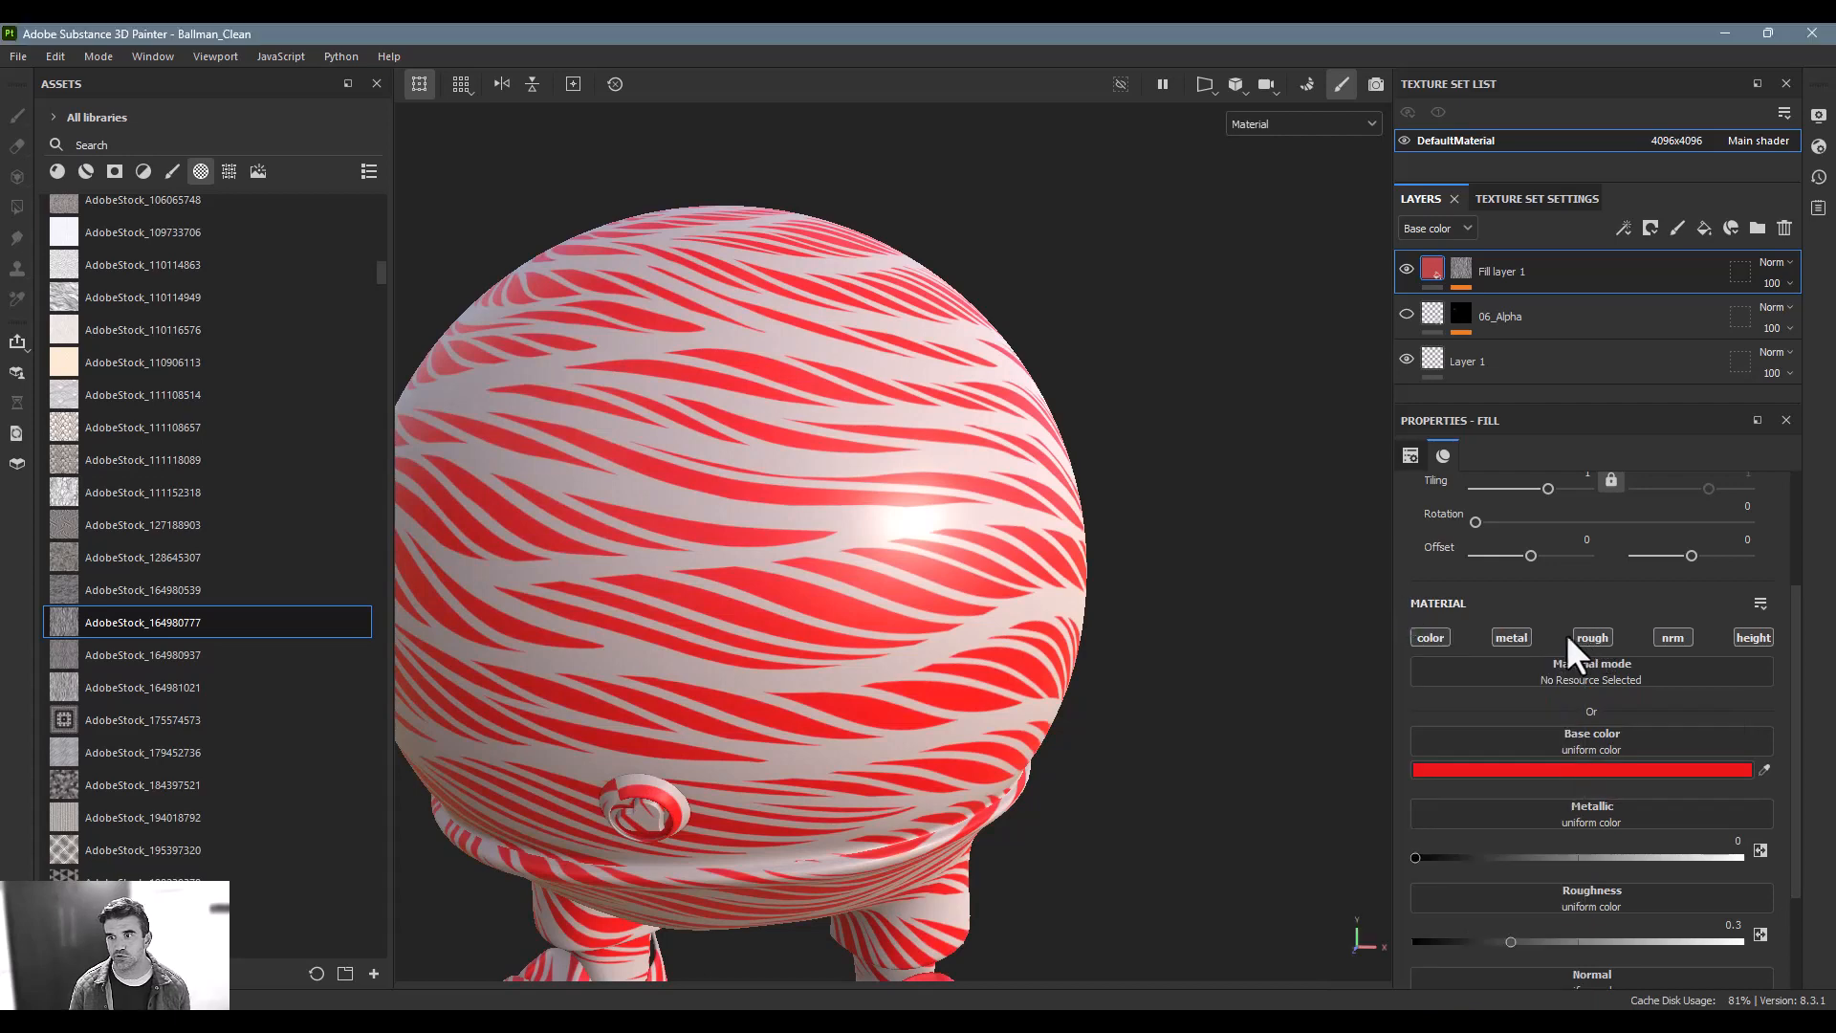
pyautogui.keyDown('alt'); pyautogui.moveTo(1052, 554); pyautogui.dragTo(778, 520); pyautogui.keyUp('alt')
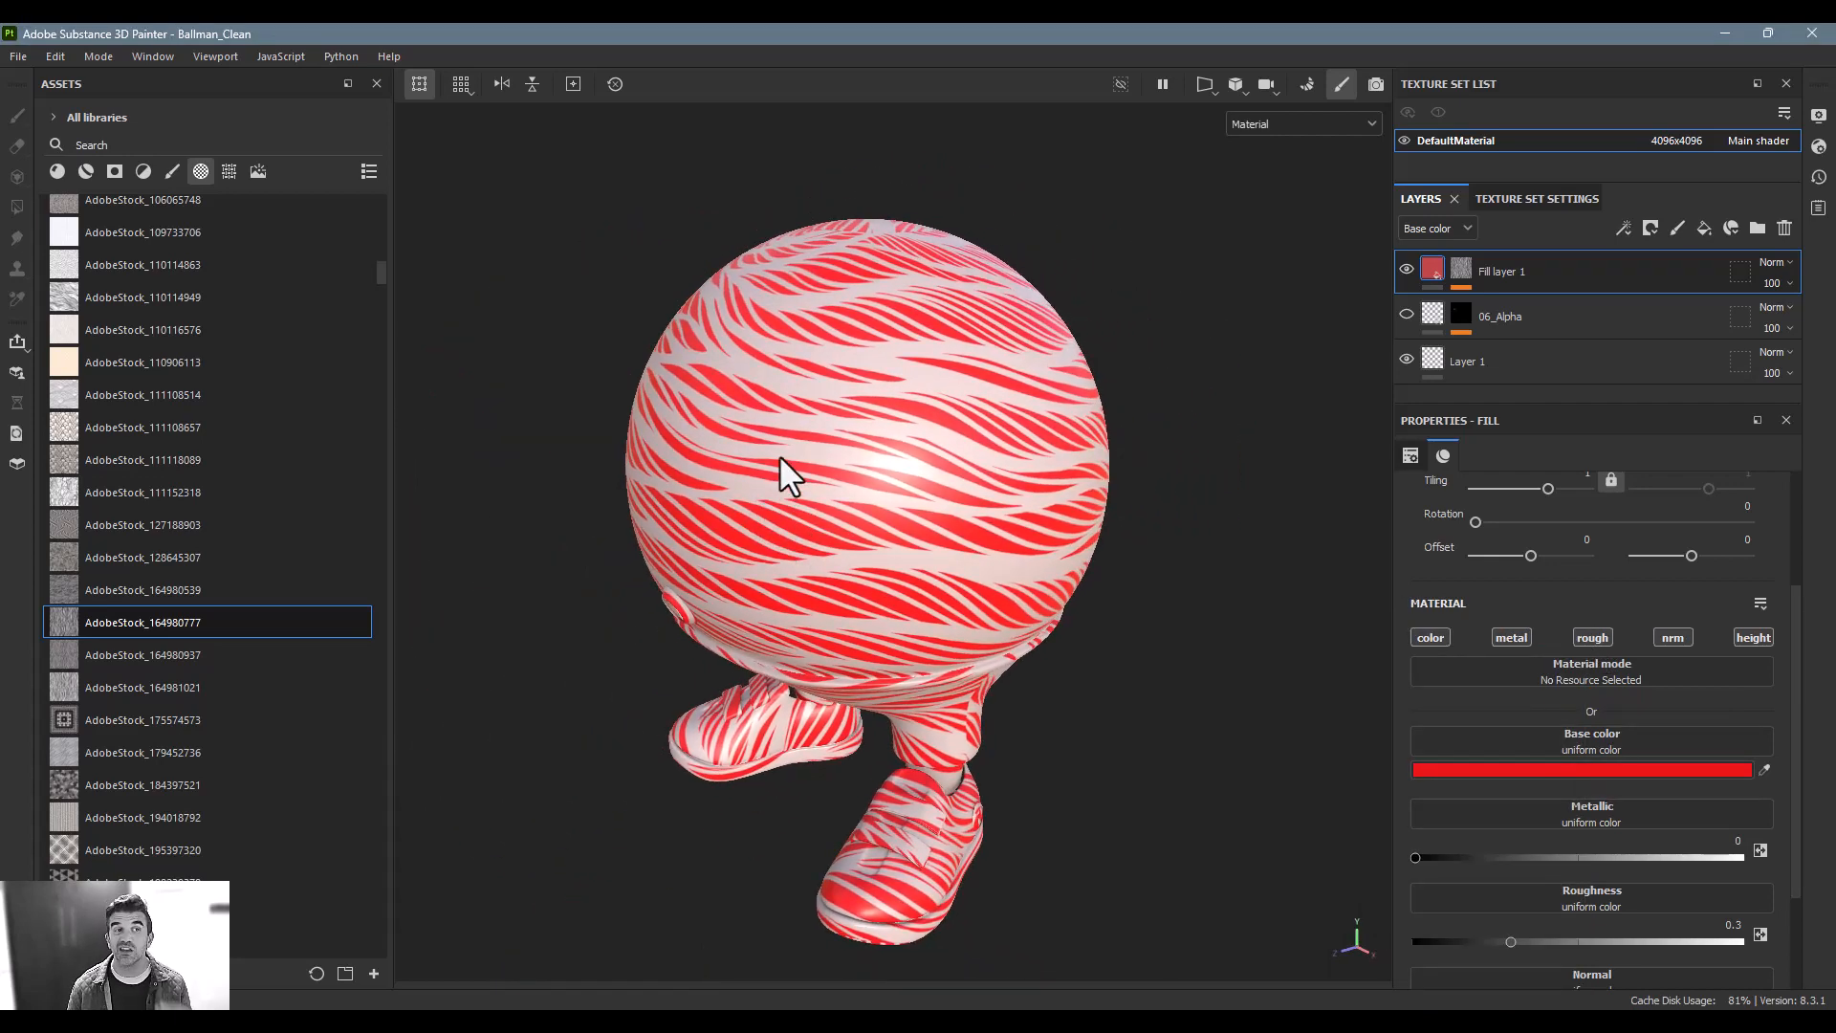
# Examine the fill layer's mask on its own in the viewport, and return to the material view
pyautogui.keyDown('alt'); pyautogui.click(1459, 268); pyautogui.keyUp('alt')
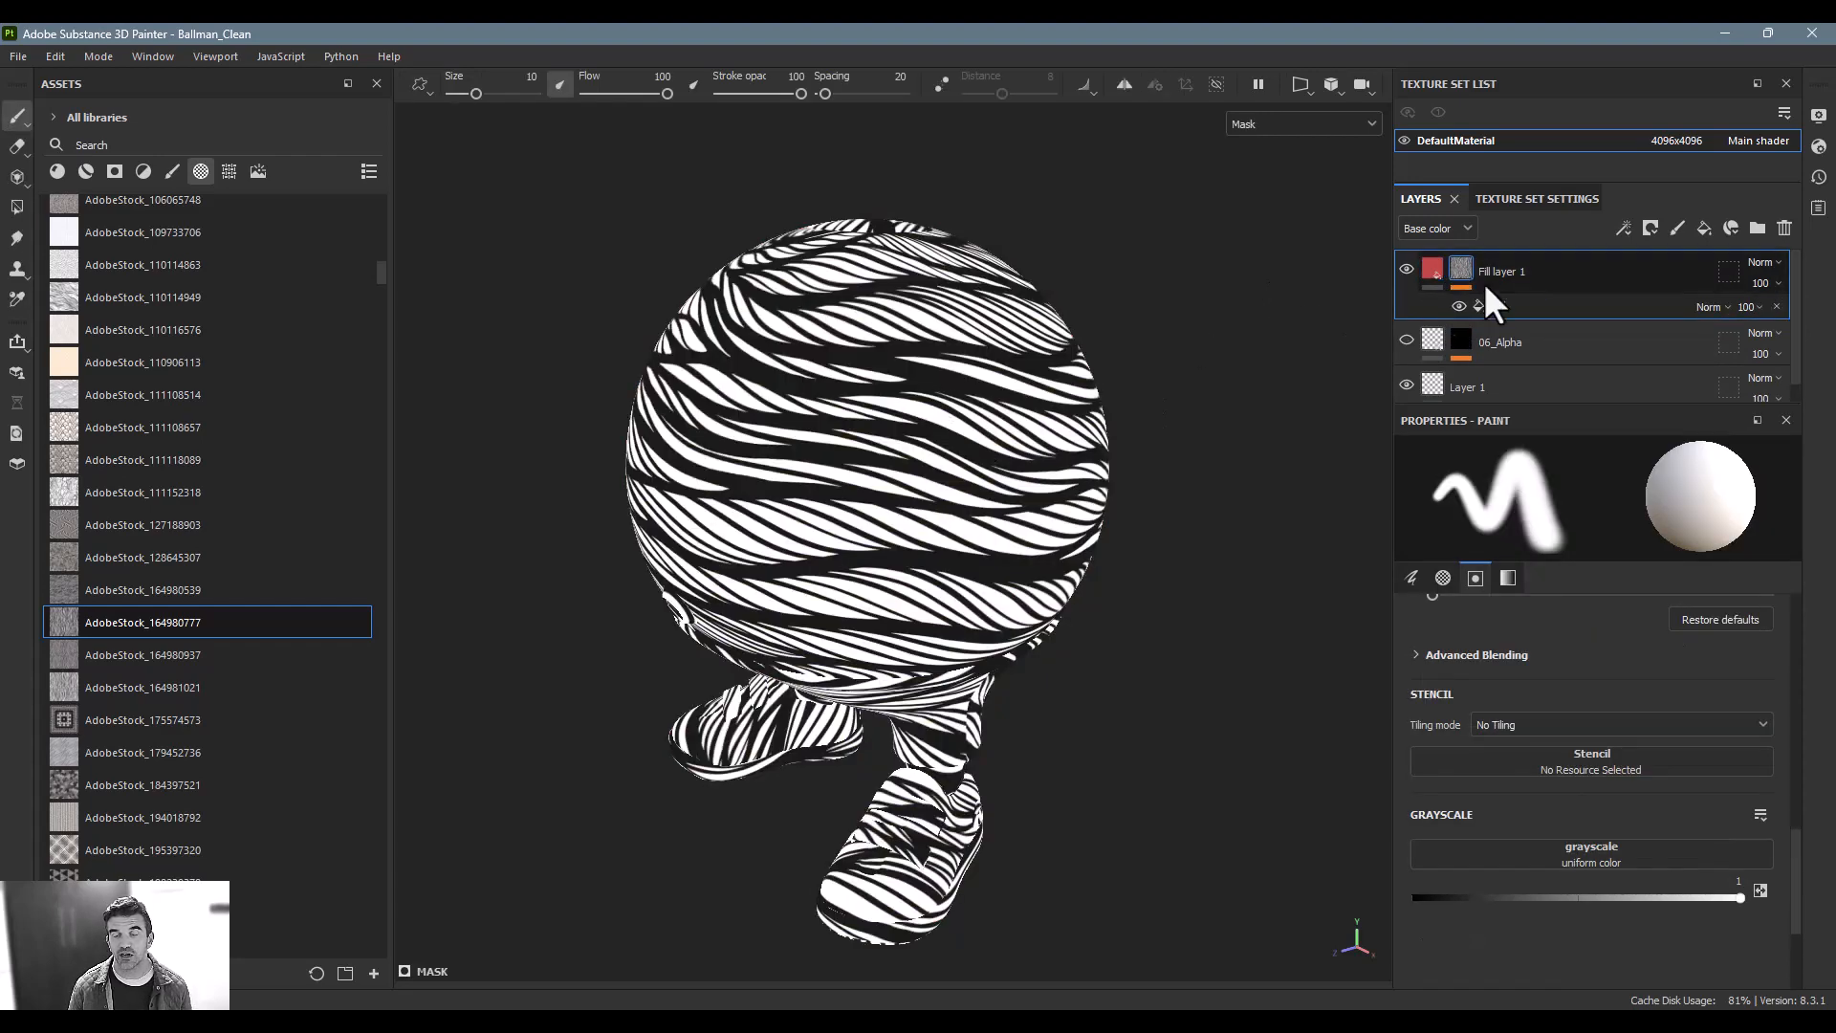
pyautogui.click(1423, 269)
pyautogui.keyDown('alt'); pyautogui.moveTo(1100, 334); pyautogui.dragTo(1149, 324); pyautogui.keyUp('alt')
pyautogui.keyDown('alt'); pyautogui.moveTo(1149, 324); pyautogui.dragTo(901, 377, button='right'); pyautogui.keyUp('alt')
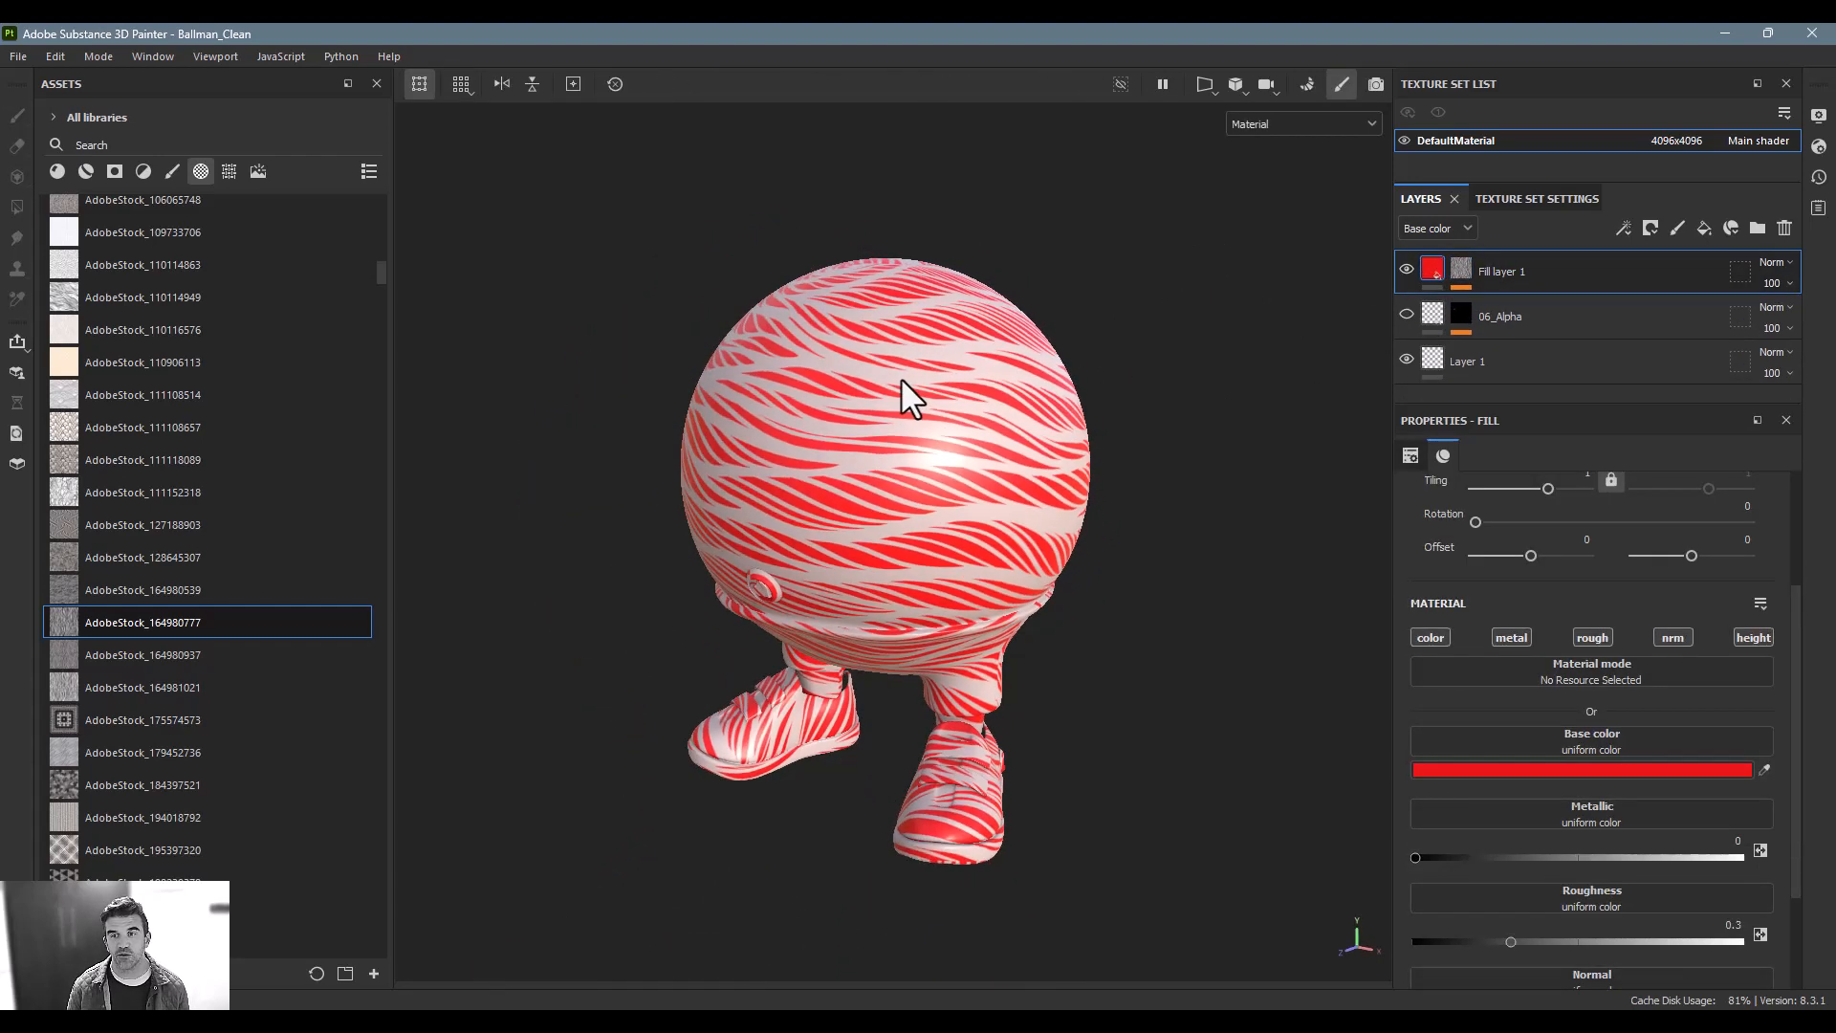
# Delete the red fill layer and the 06_Alpha layer, and show only the texture assets
pyautogui.press('Delete')
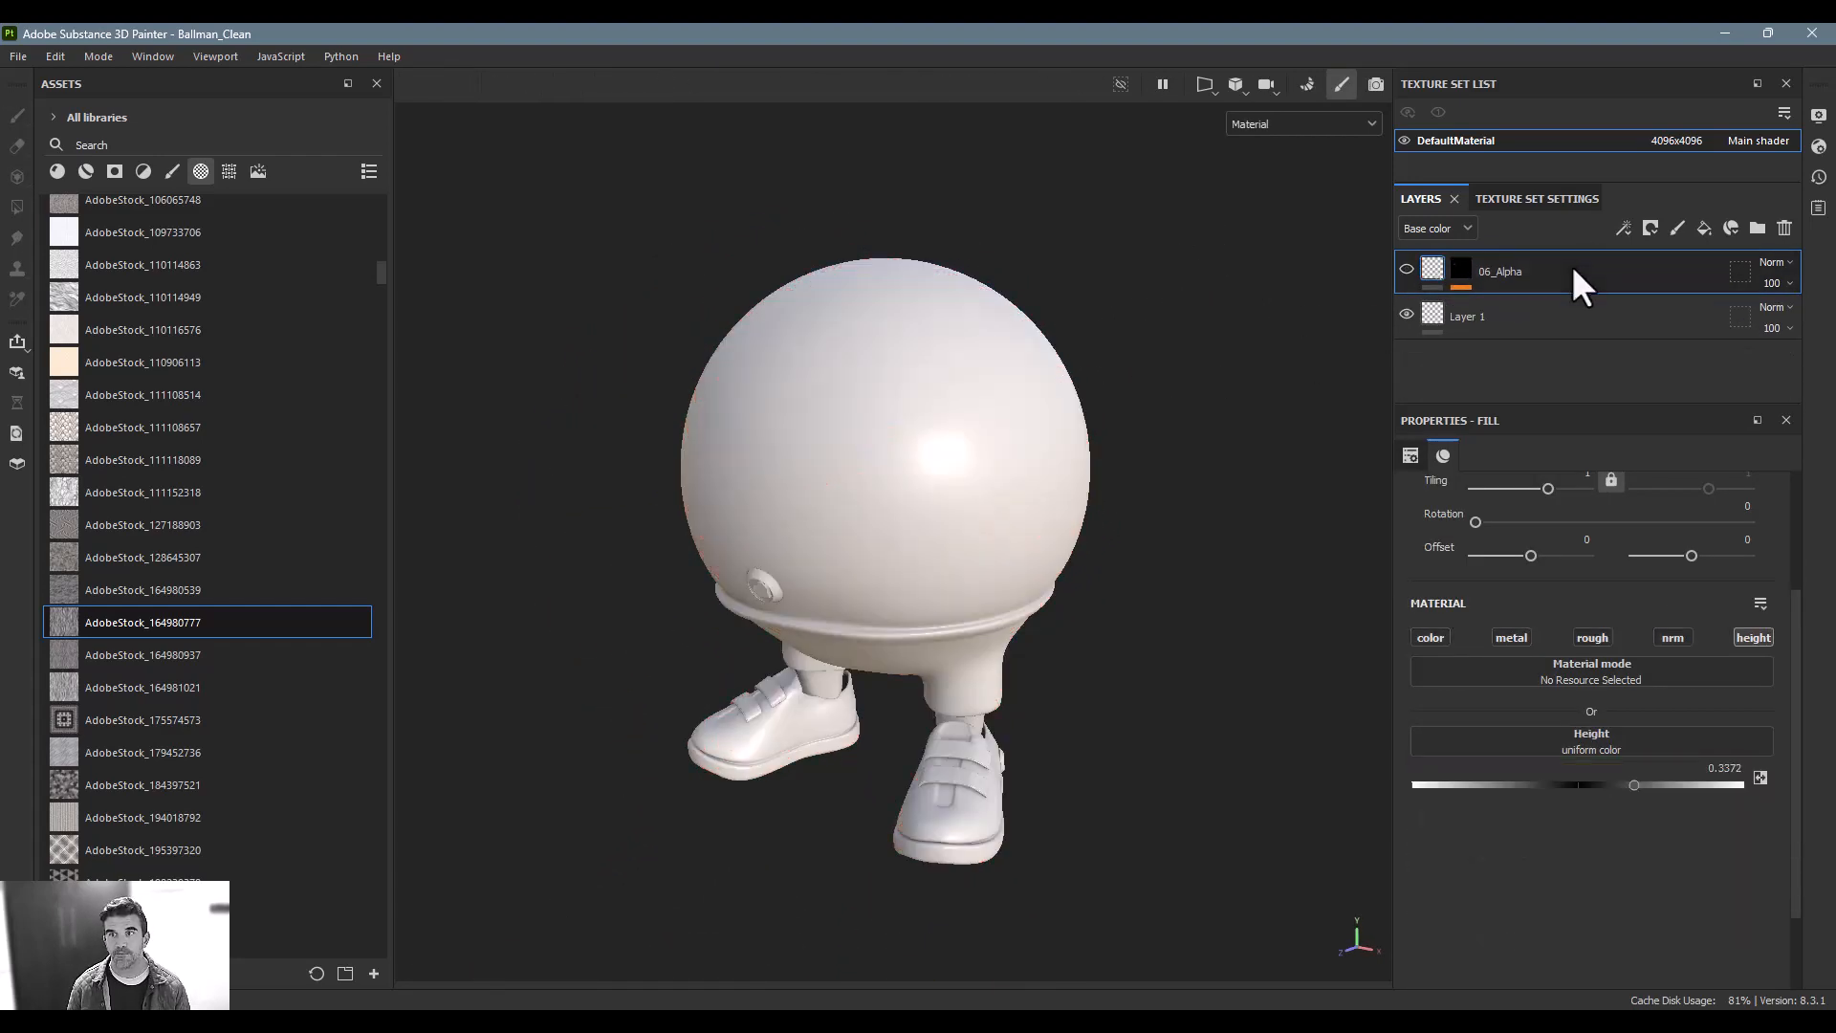
pyautogui.click(229, 171)
pyautogui.press('Delete')
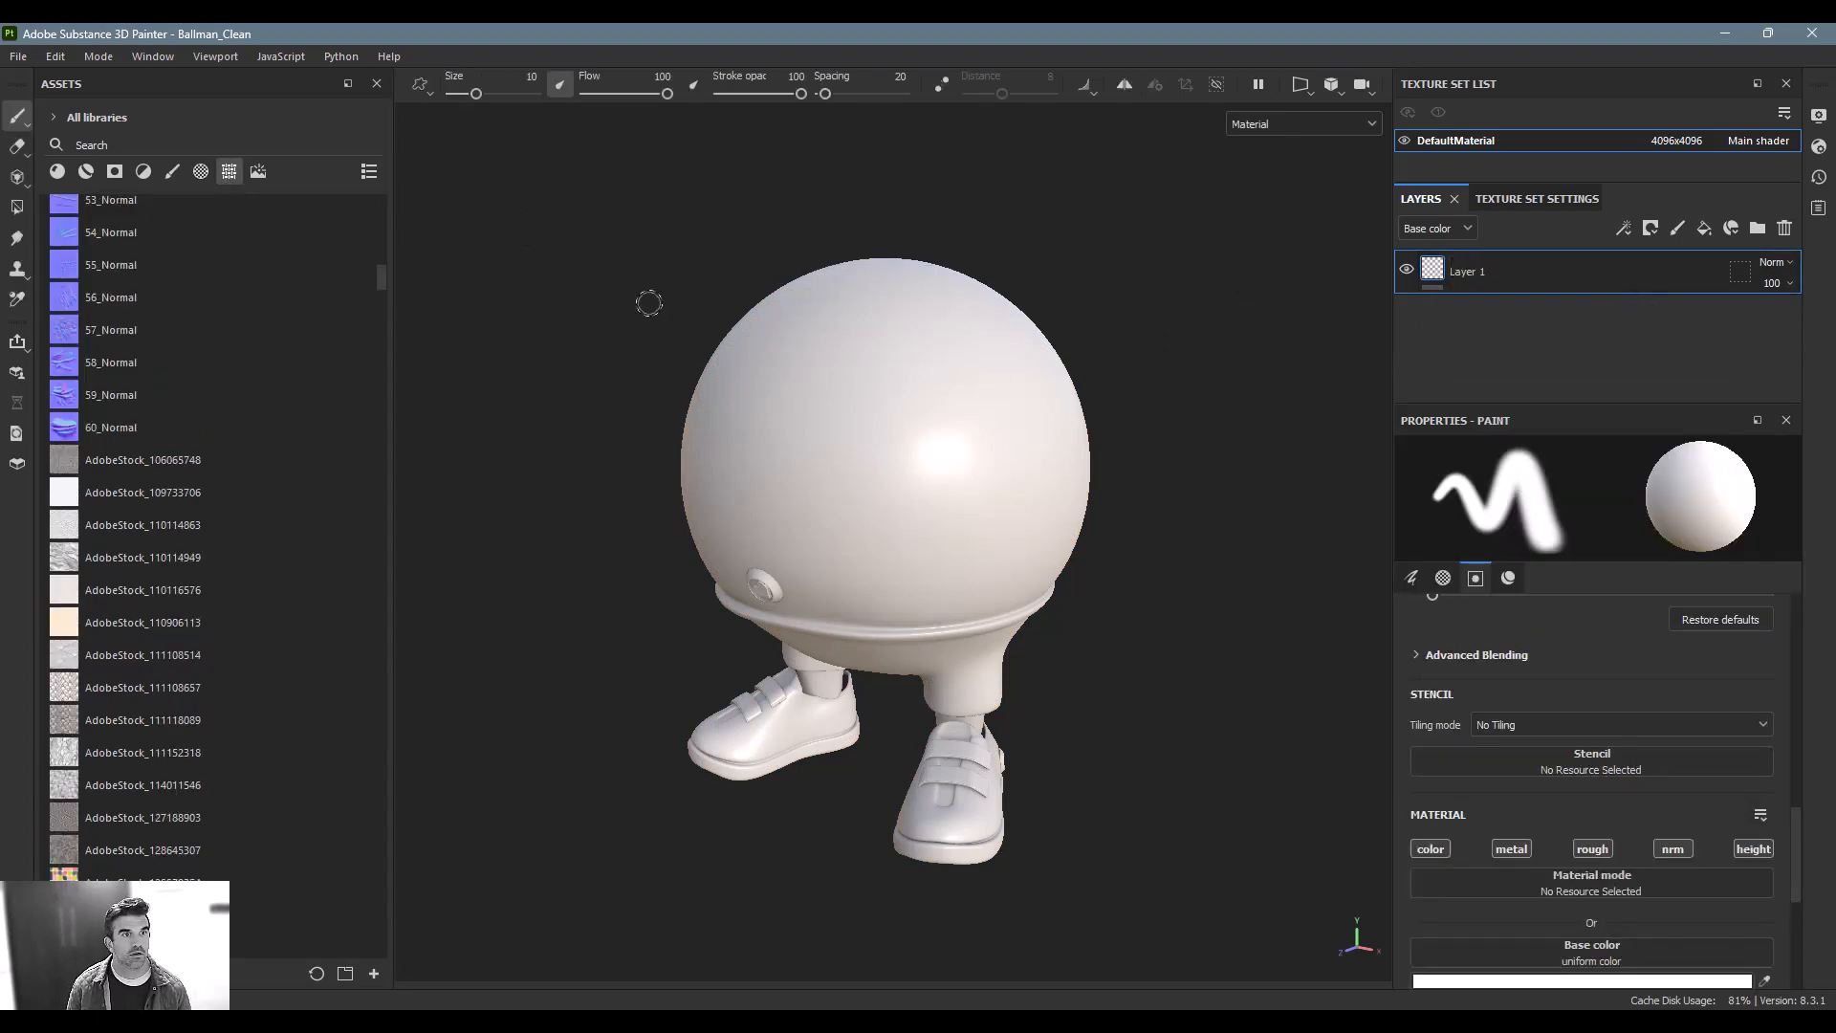
# Search the texture assets for "logo" and project gorilla_logo onto the upper front of the ball as a new layer
pyautogui.scroll(3, 170, 302)
pyautogui.scroll(10, 172, 304)
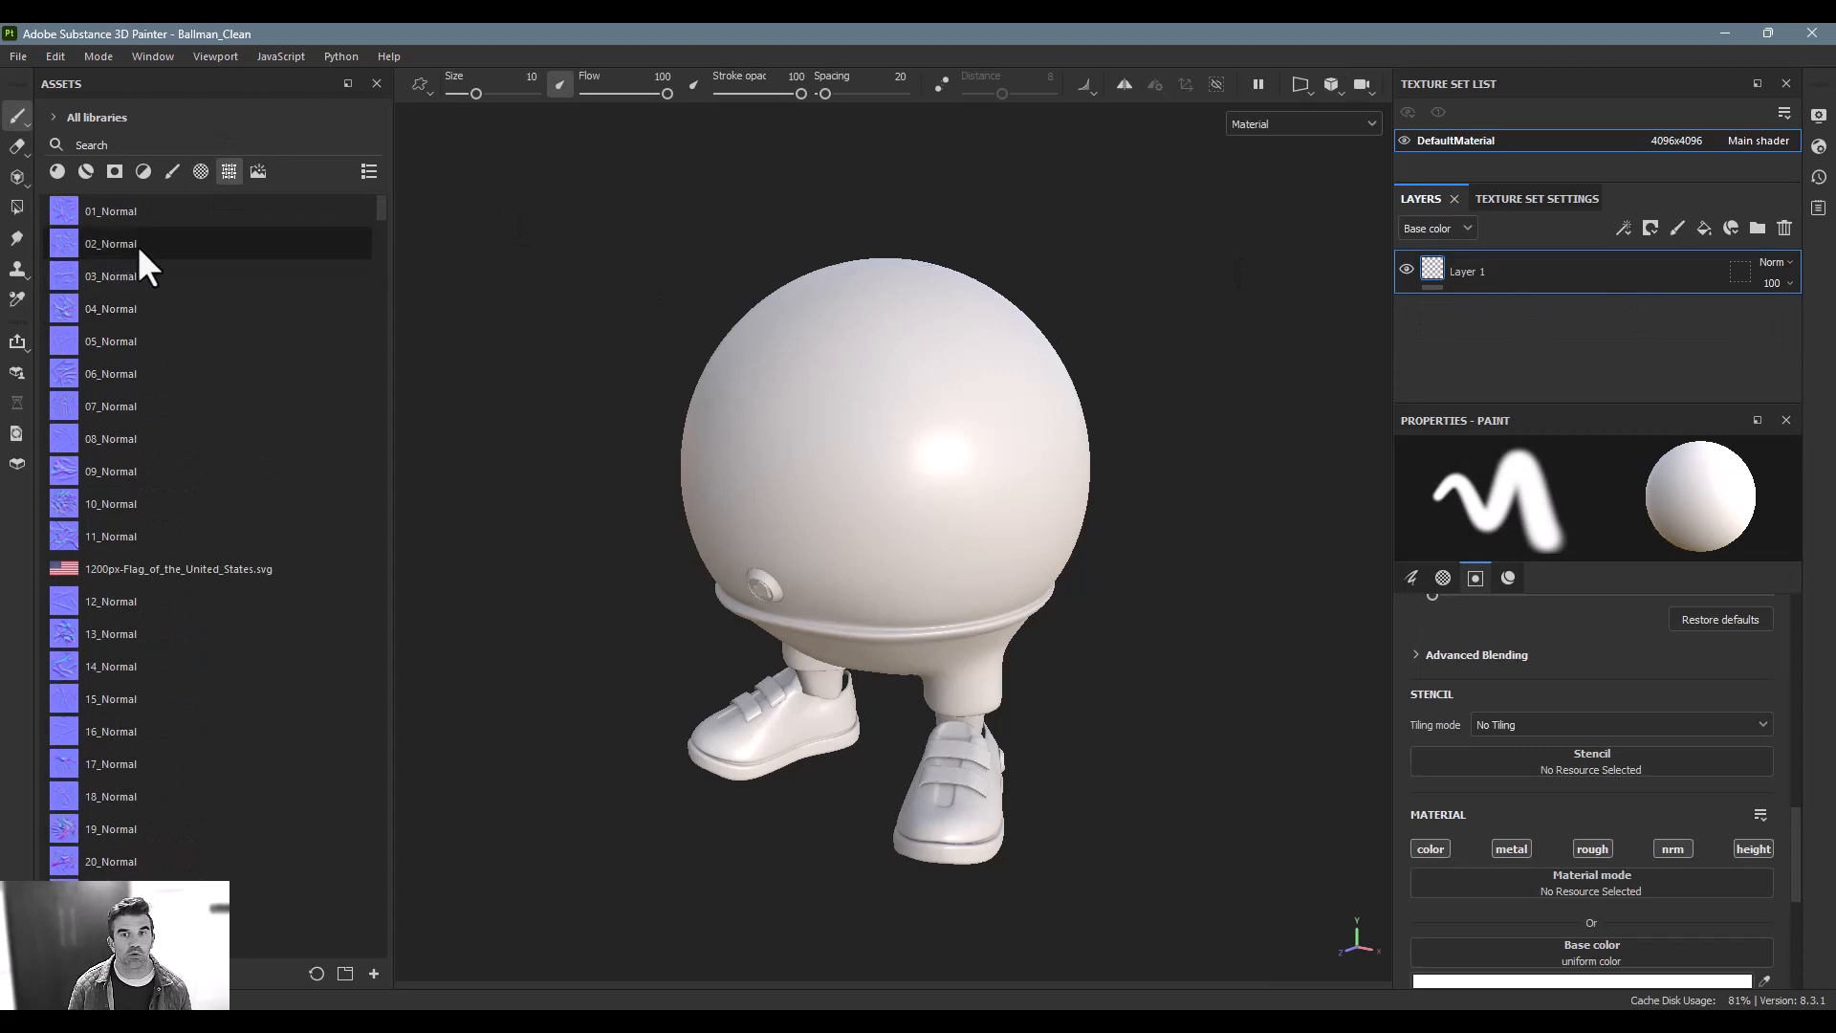
pyautogui.scroll(-10, 147, 383)
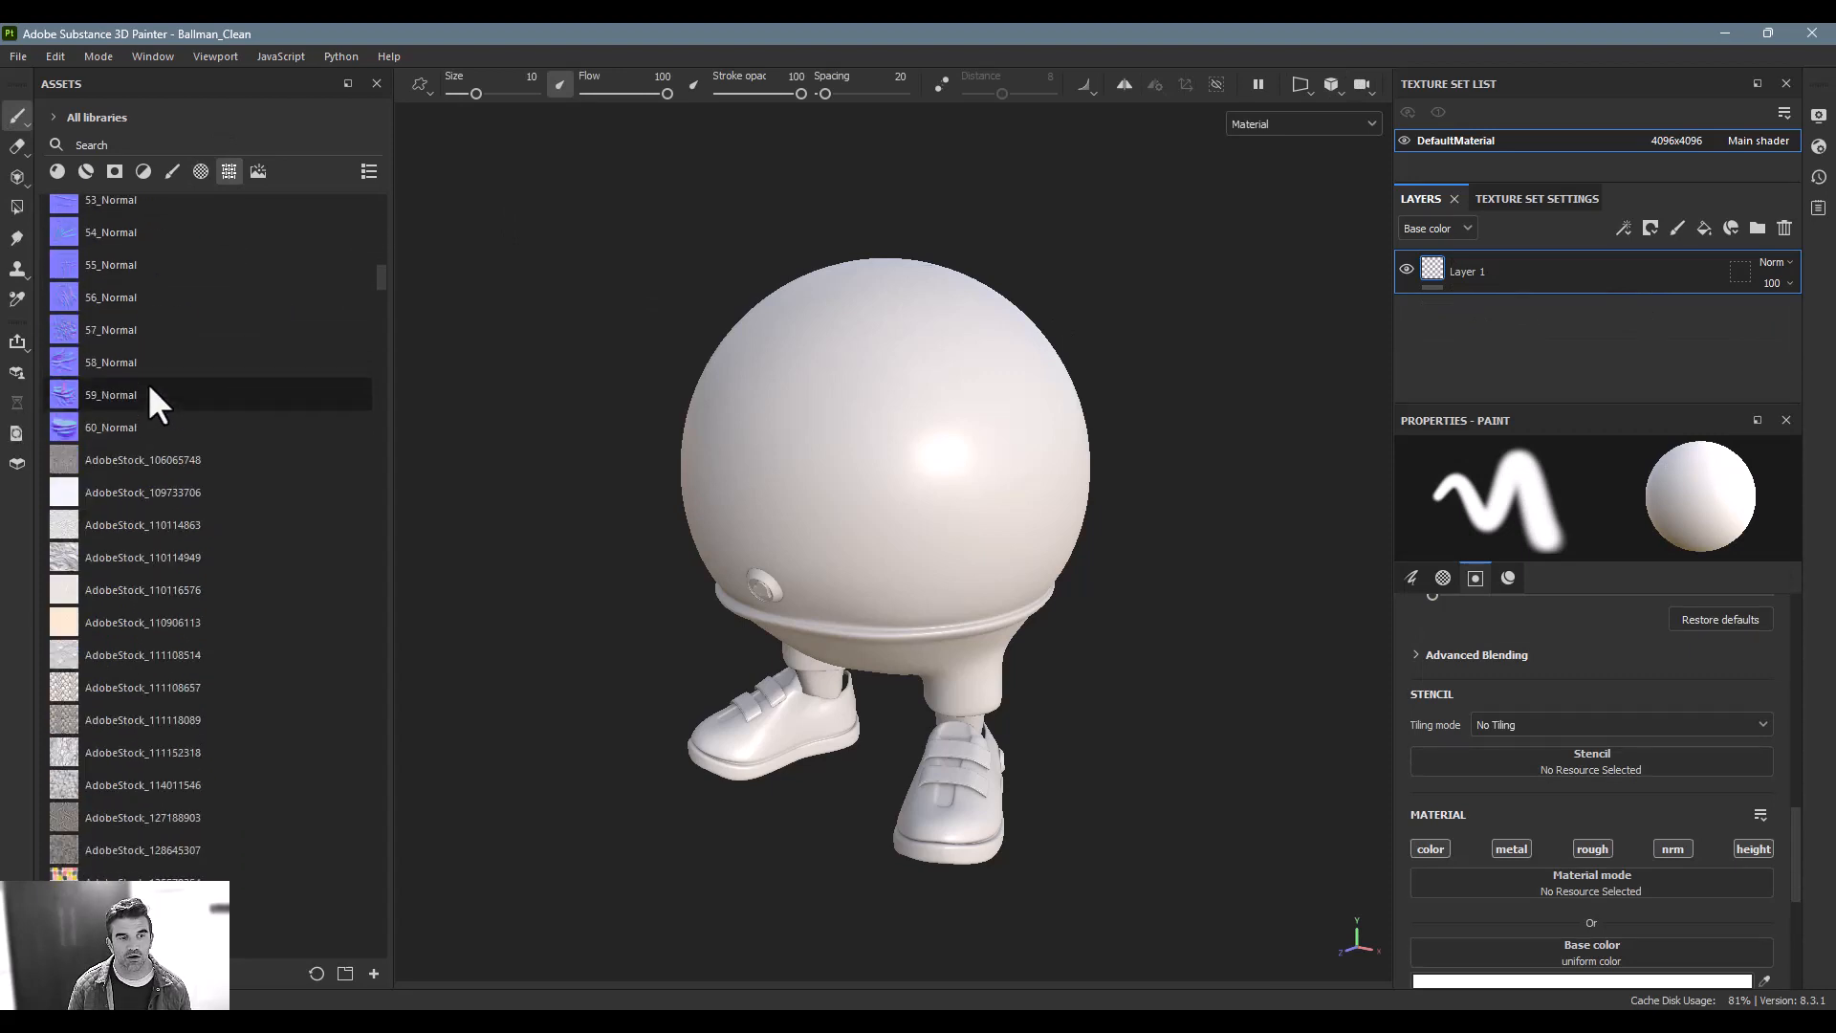
pyautogui.click(121, 145)
pyautogui.write('logo')
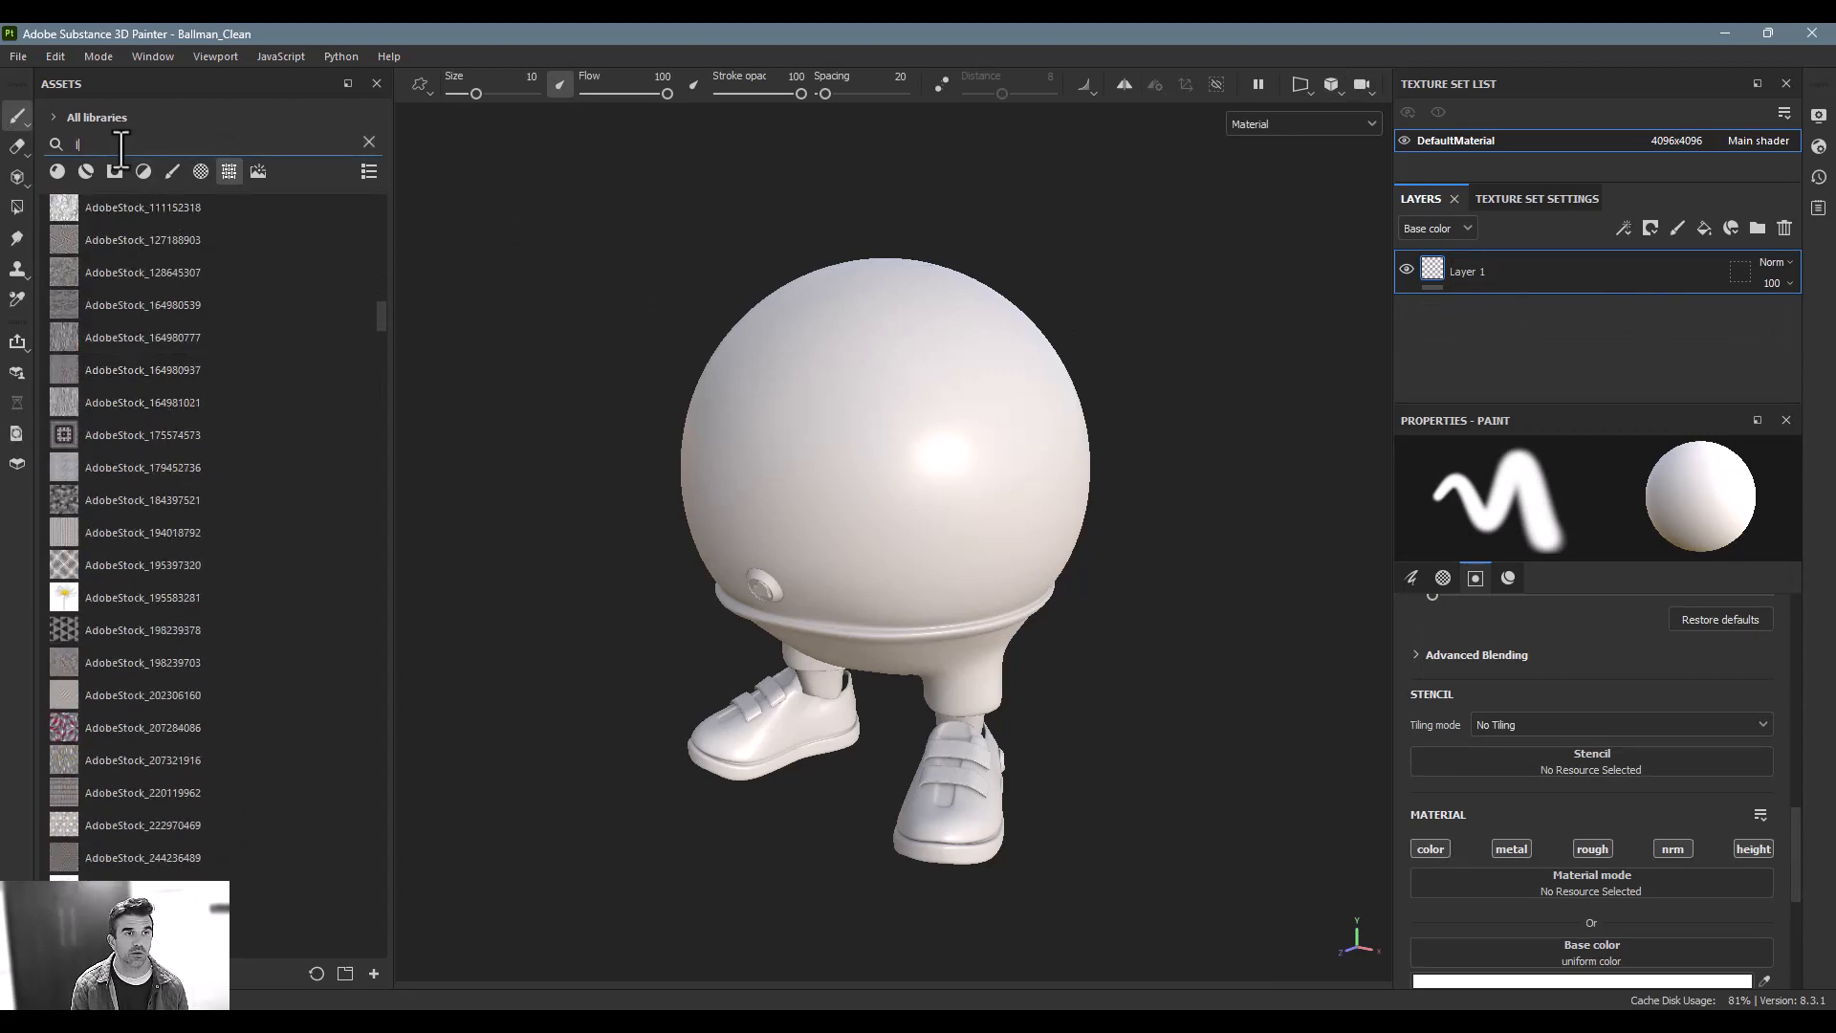
pyautogui.moveTo(228, 566); pyautogui.dragTo(978, 474)
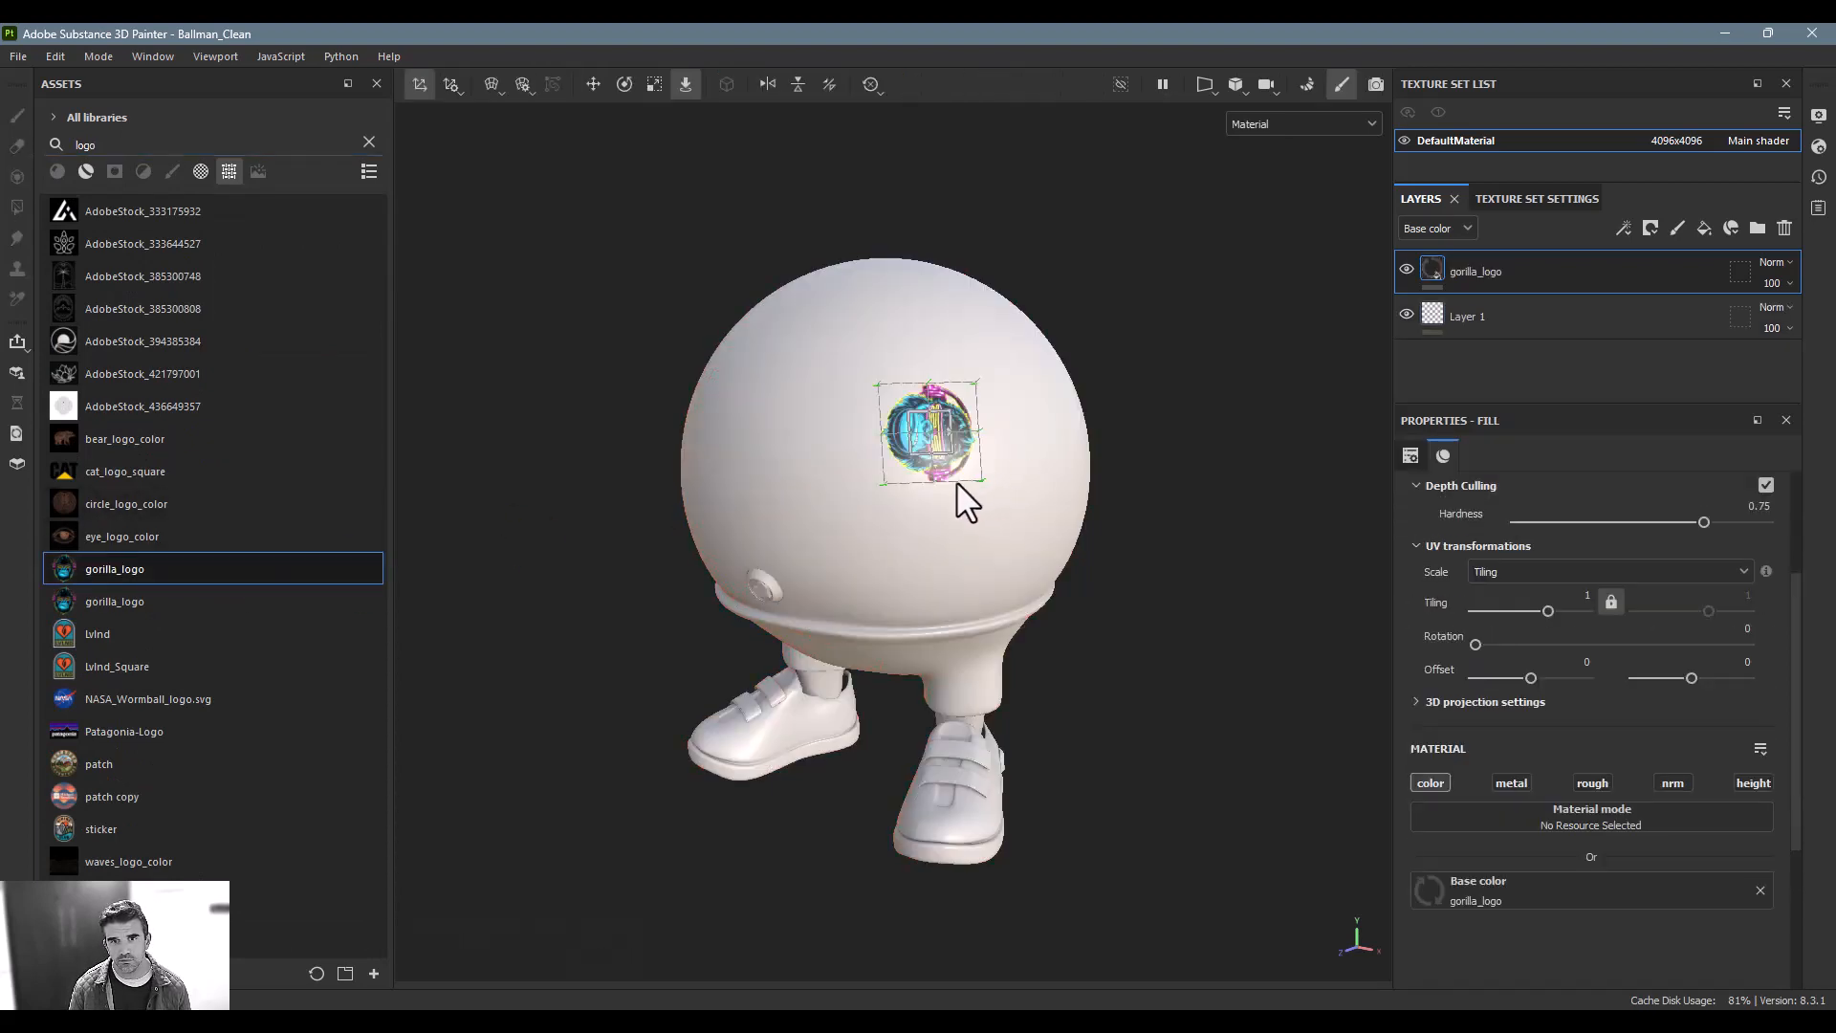
# Rotate the projected gorilla logo until it stands upright, and stretch it vertically
pyautogui.press('e')
pyautogui.moveTo(846, 430); pyautogui.dragTo(776, 531)
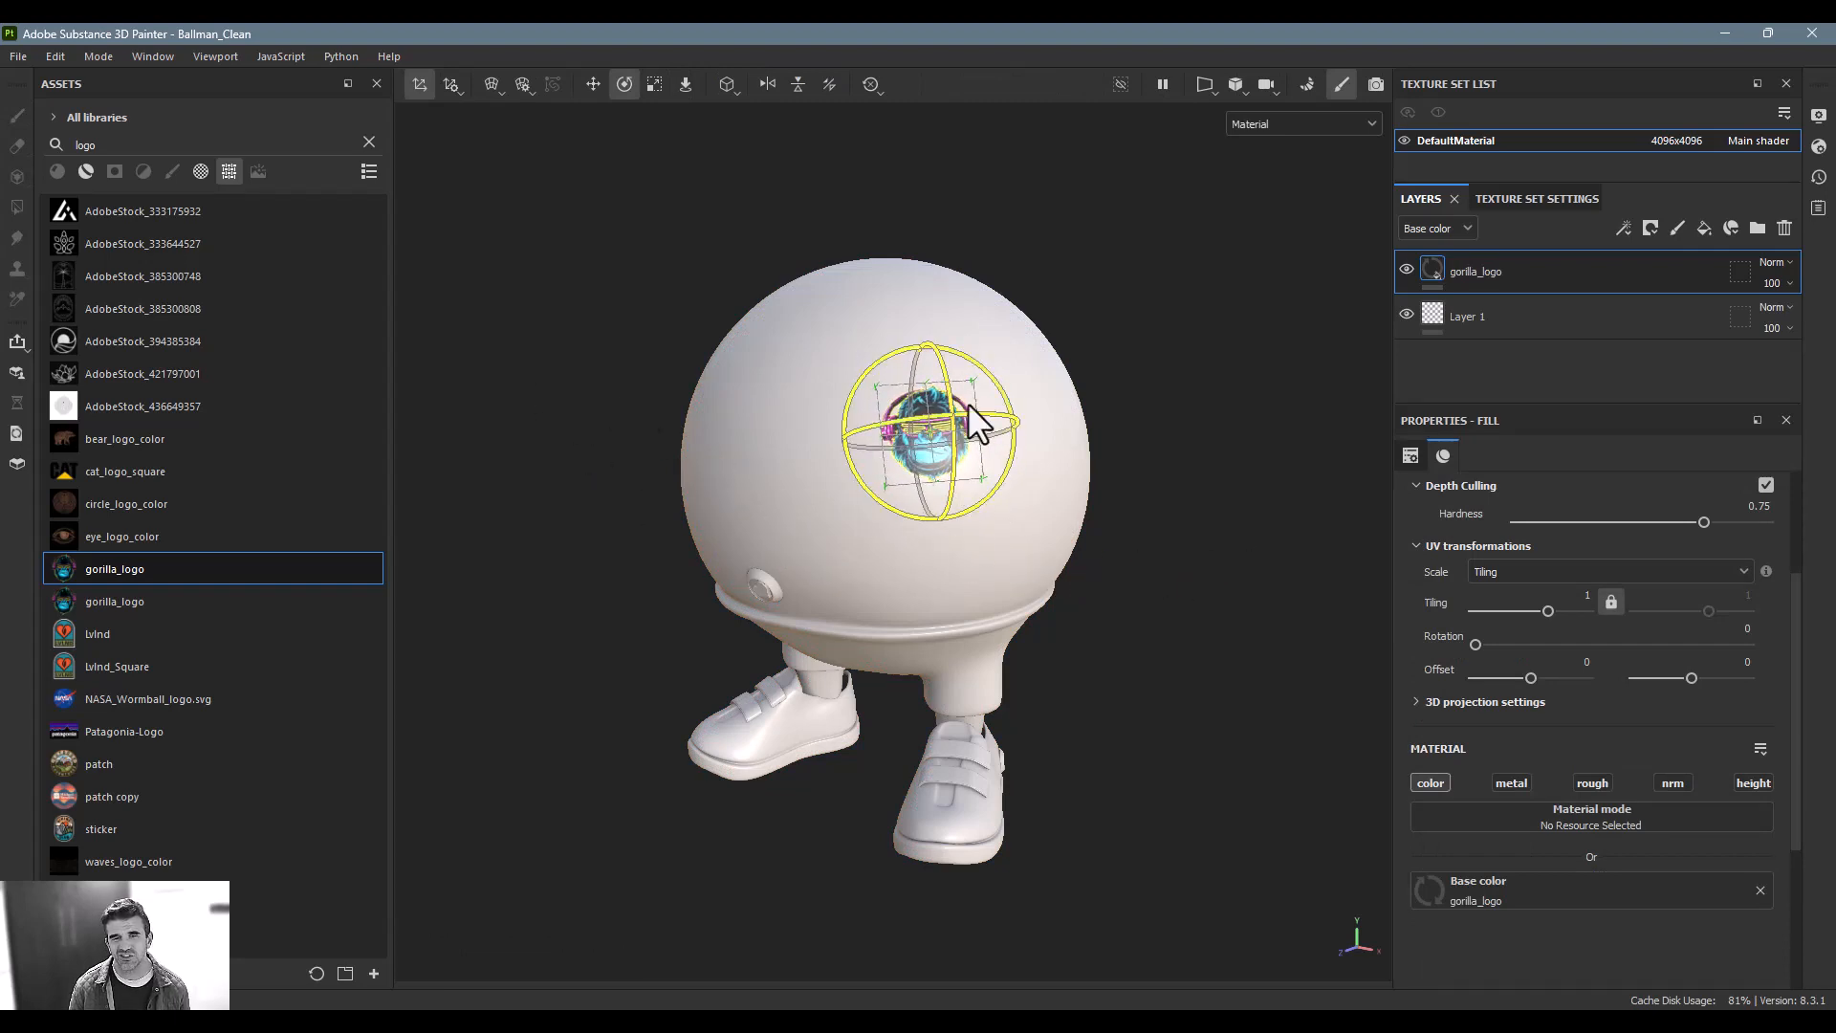
pyautogui.press('r')
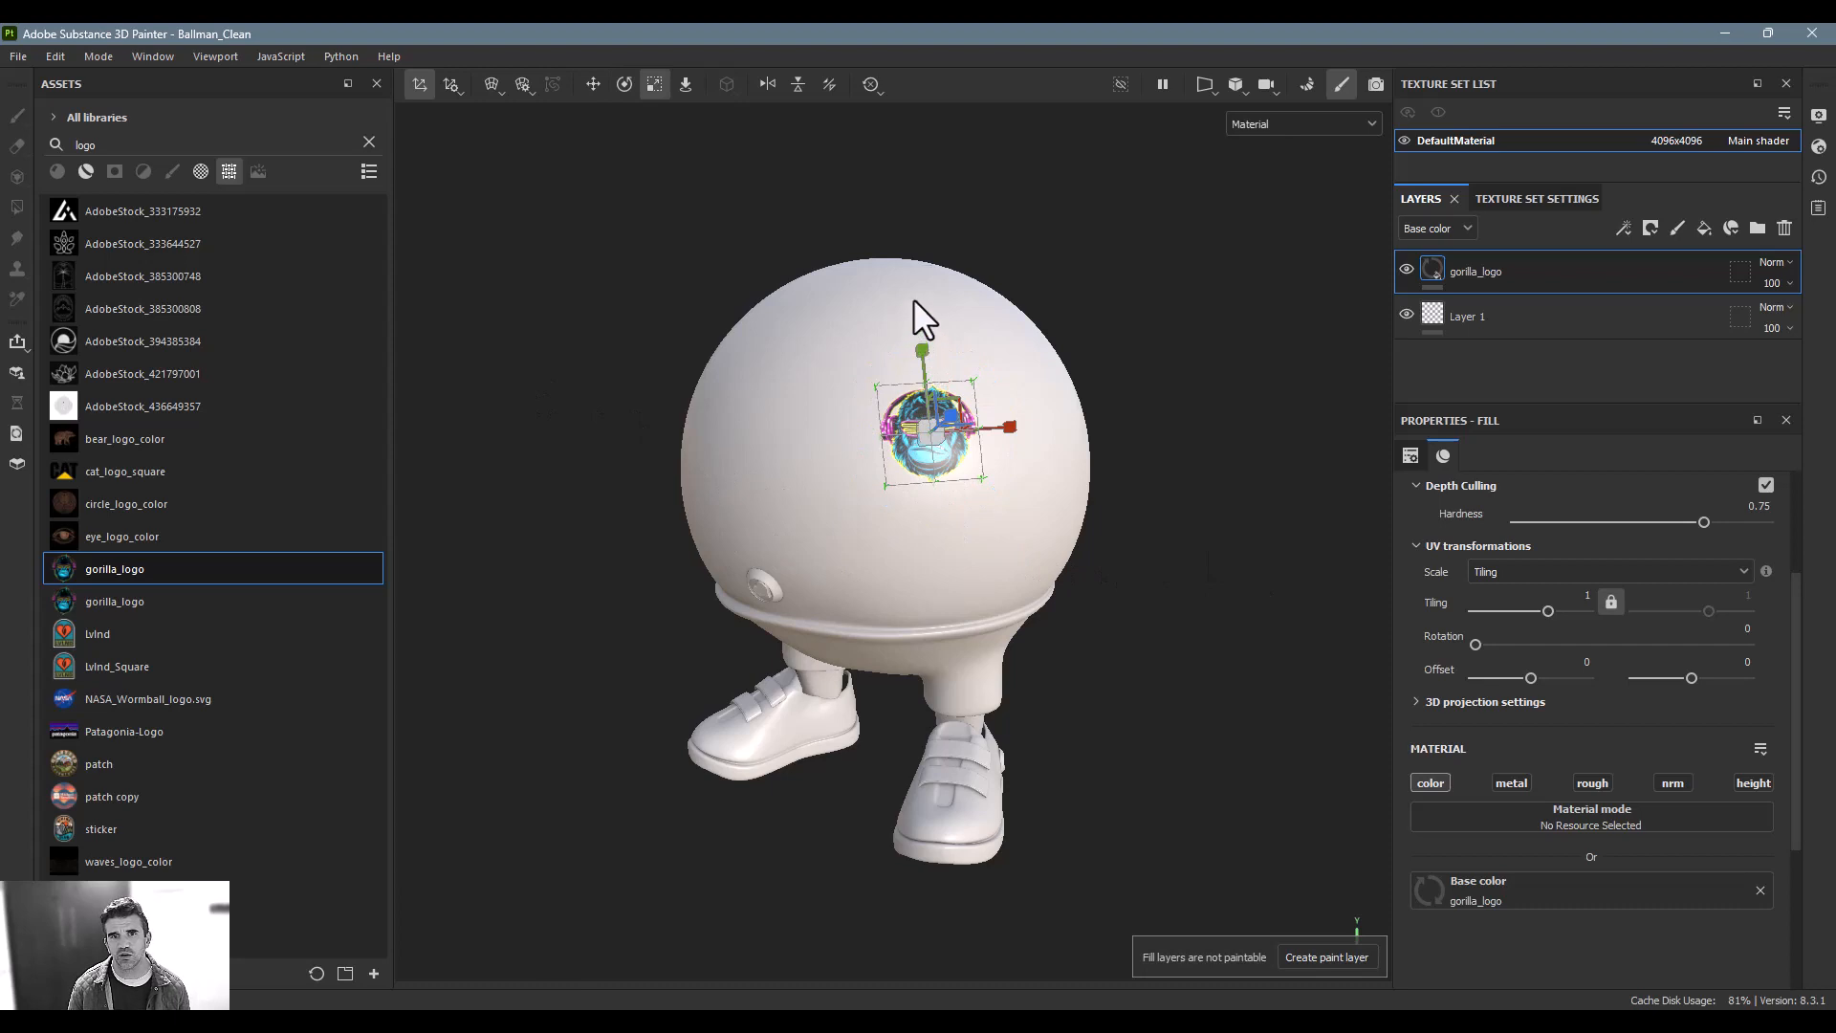
pyautogui.moveTo(918, 342); pyautogui.dragTo(915, 277)
pyautogui.scroll(2, 951, 405)
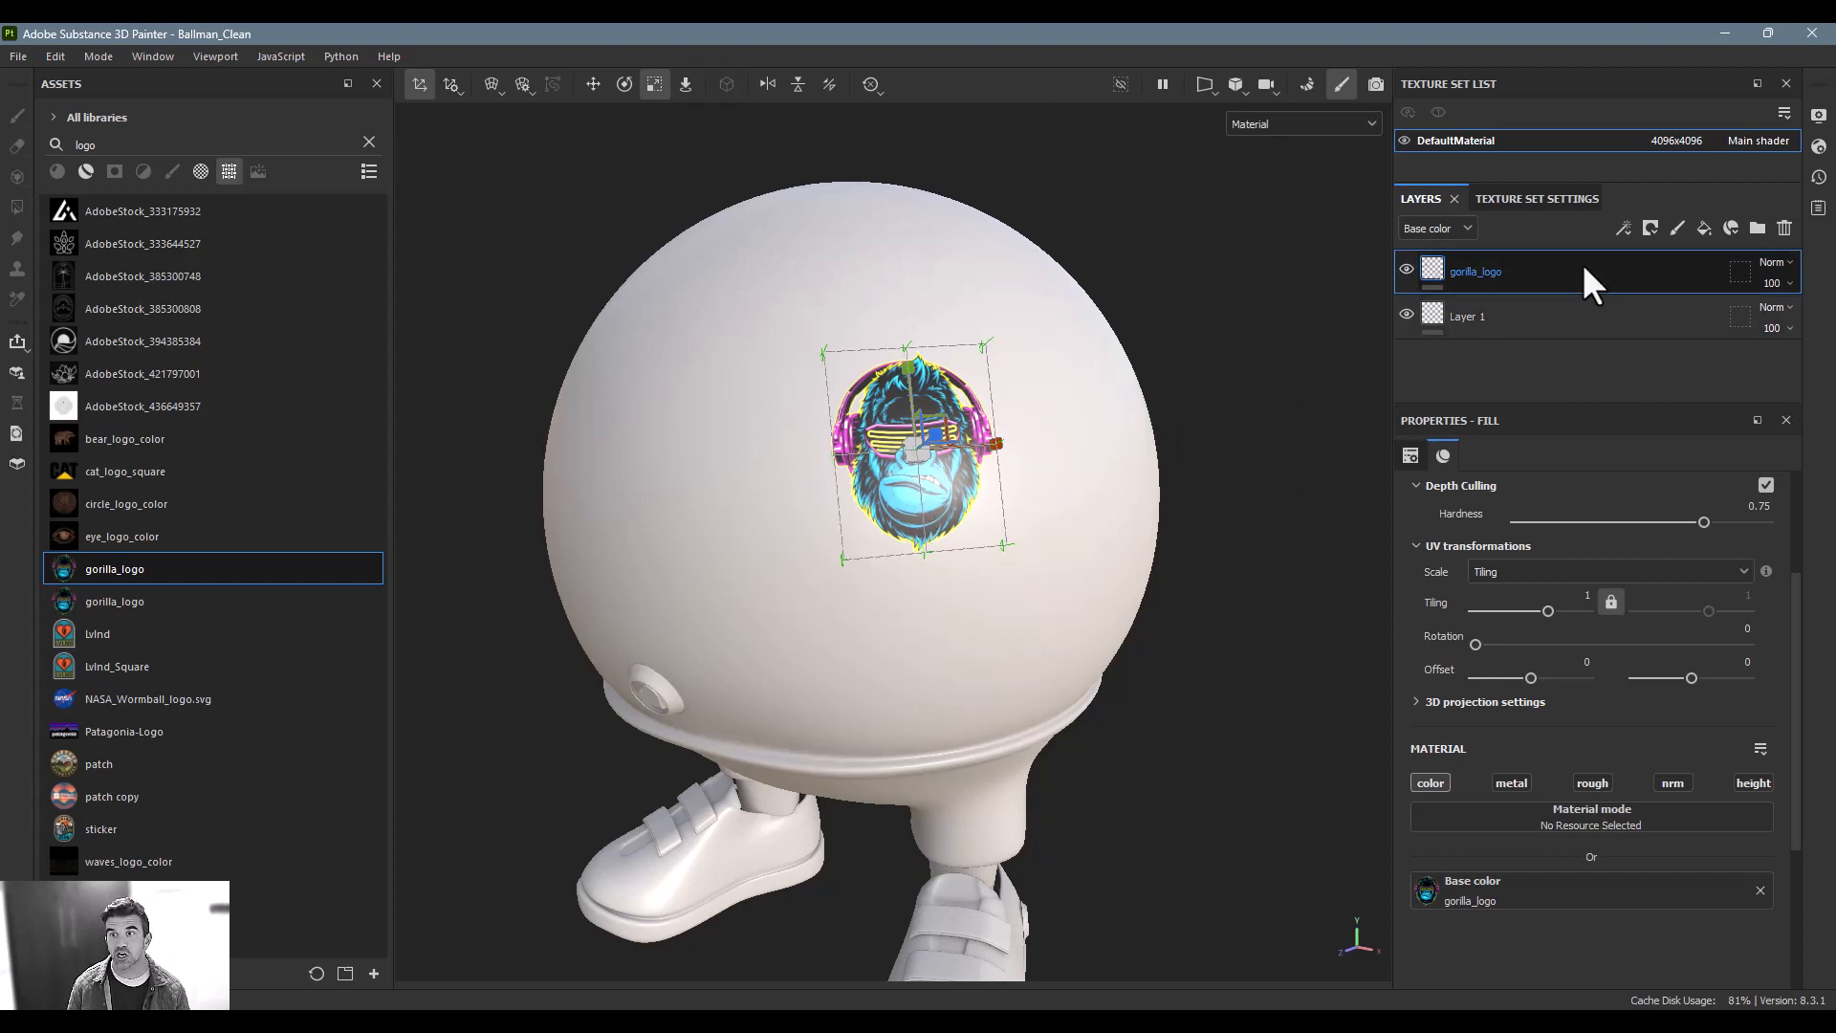
# Replace the gorilla_logo decal layer with a fill layer that uses gorilla_logo as its base color
pyautogui.press('Delete')
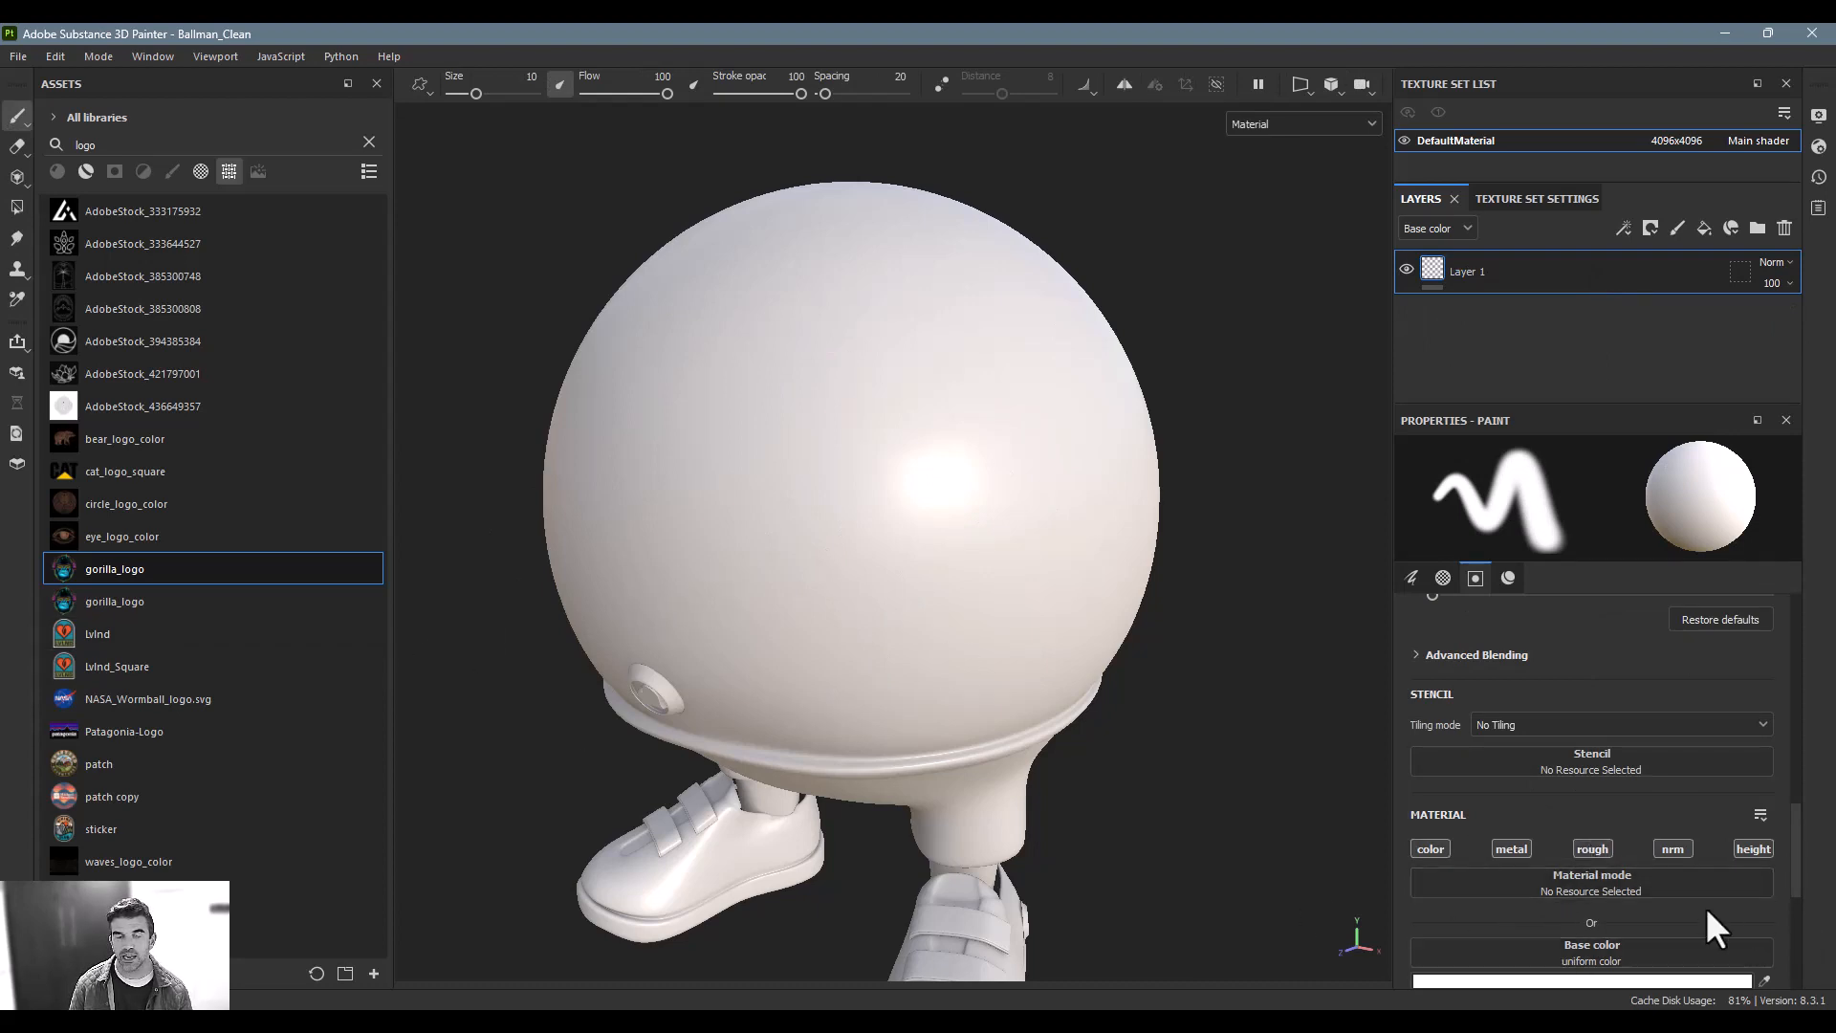
pyautogui.scroll(10, 1453, 783)
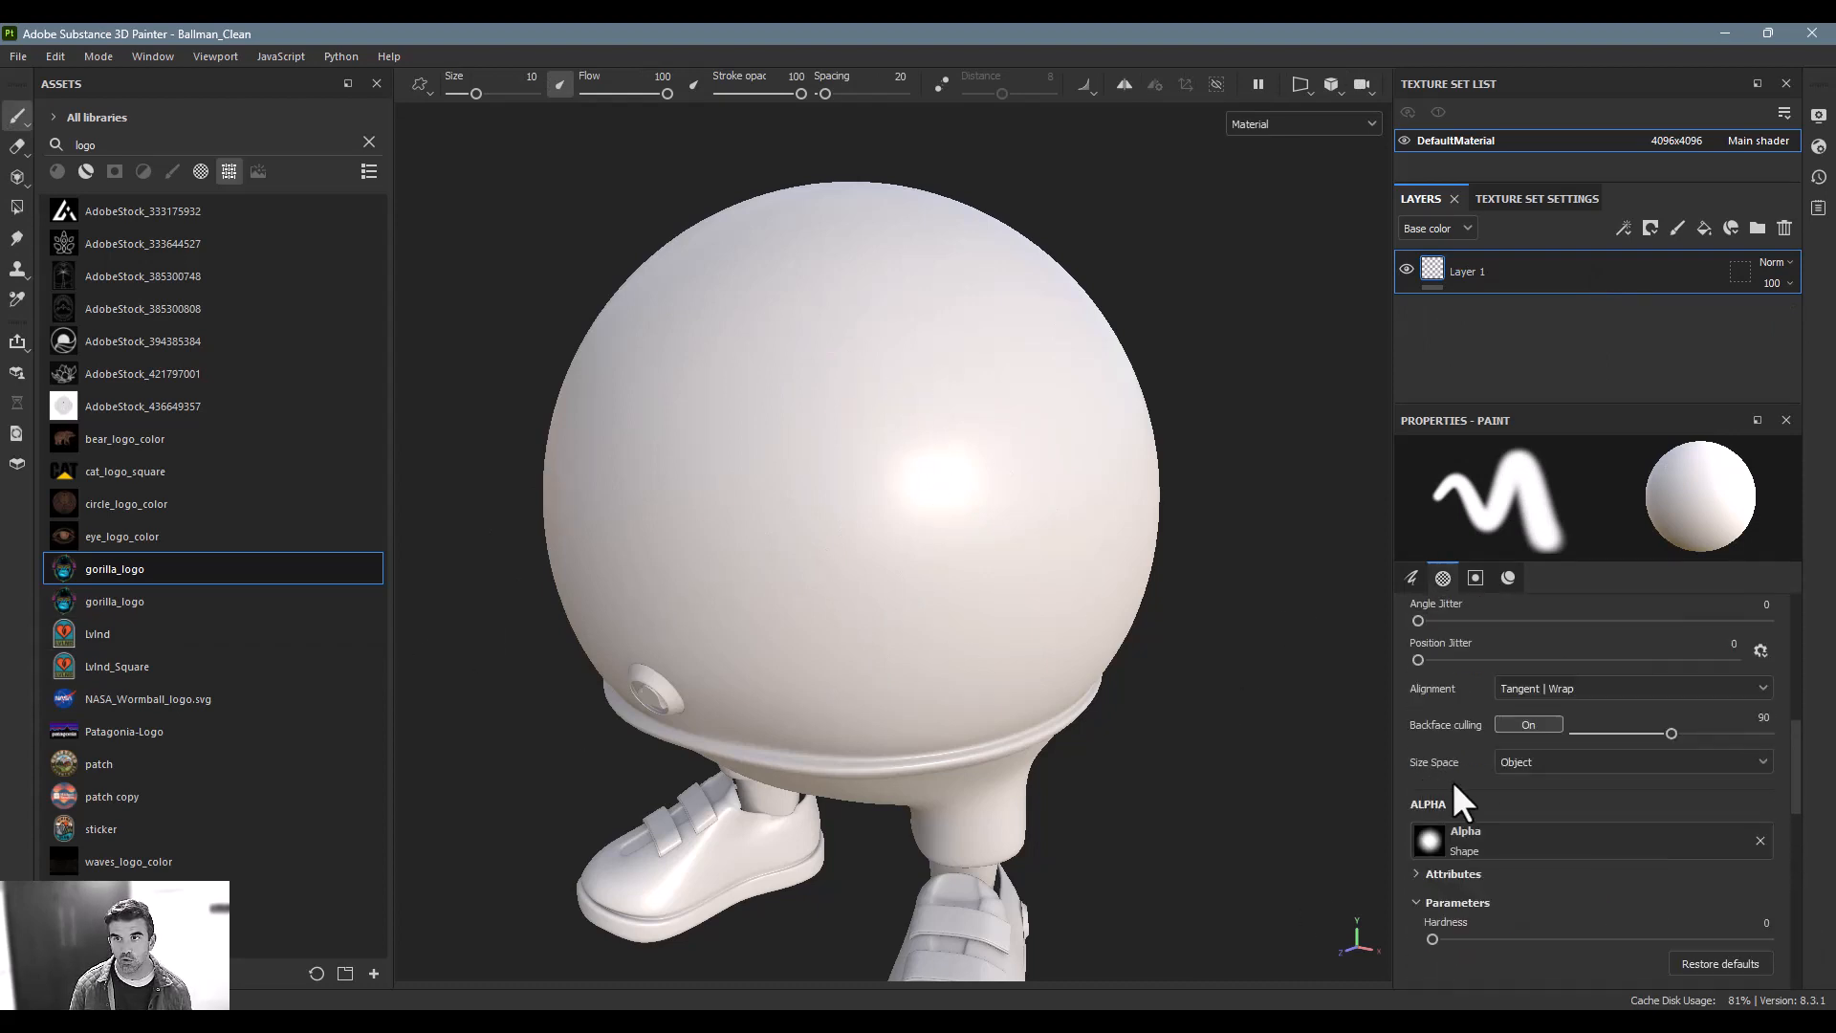
pyautogui.click(1704, 230)
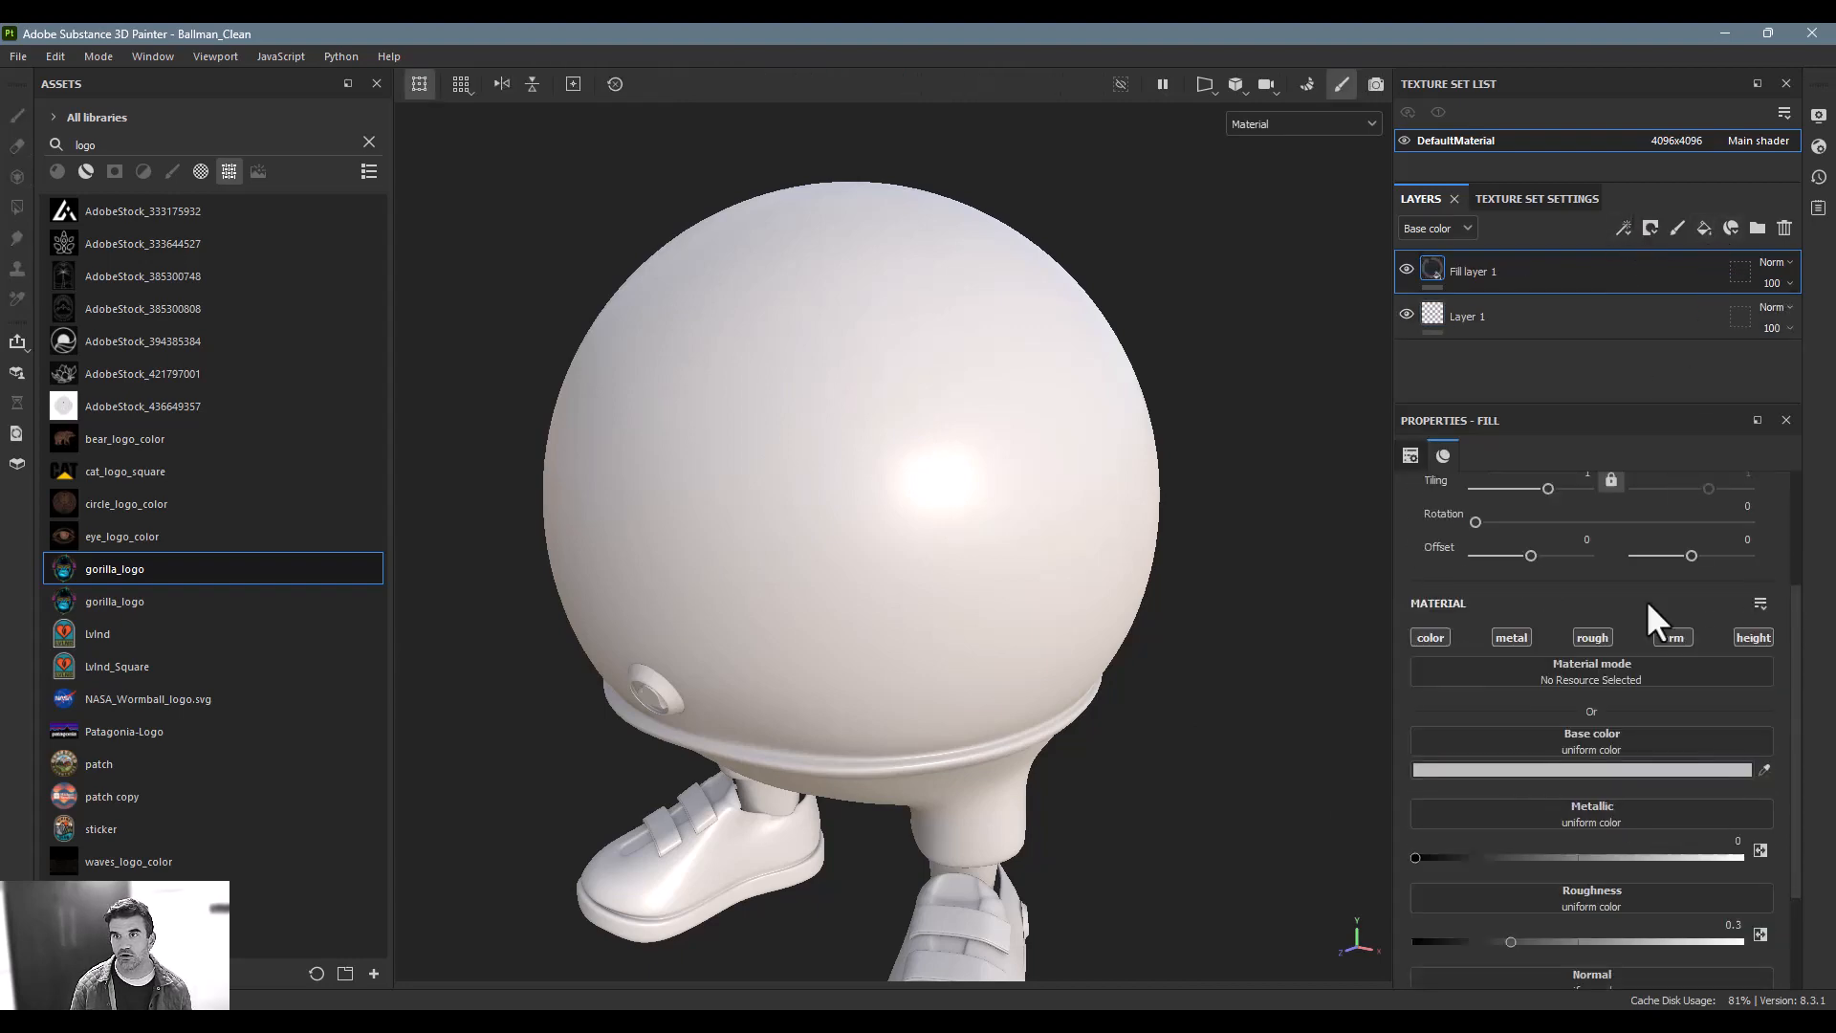
pyautogui.scroll(-3, 1603, 823)
pyautogui.scroll(1, 1602, 824)
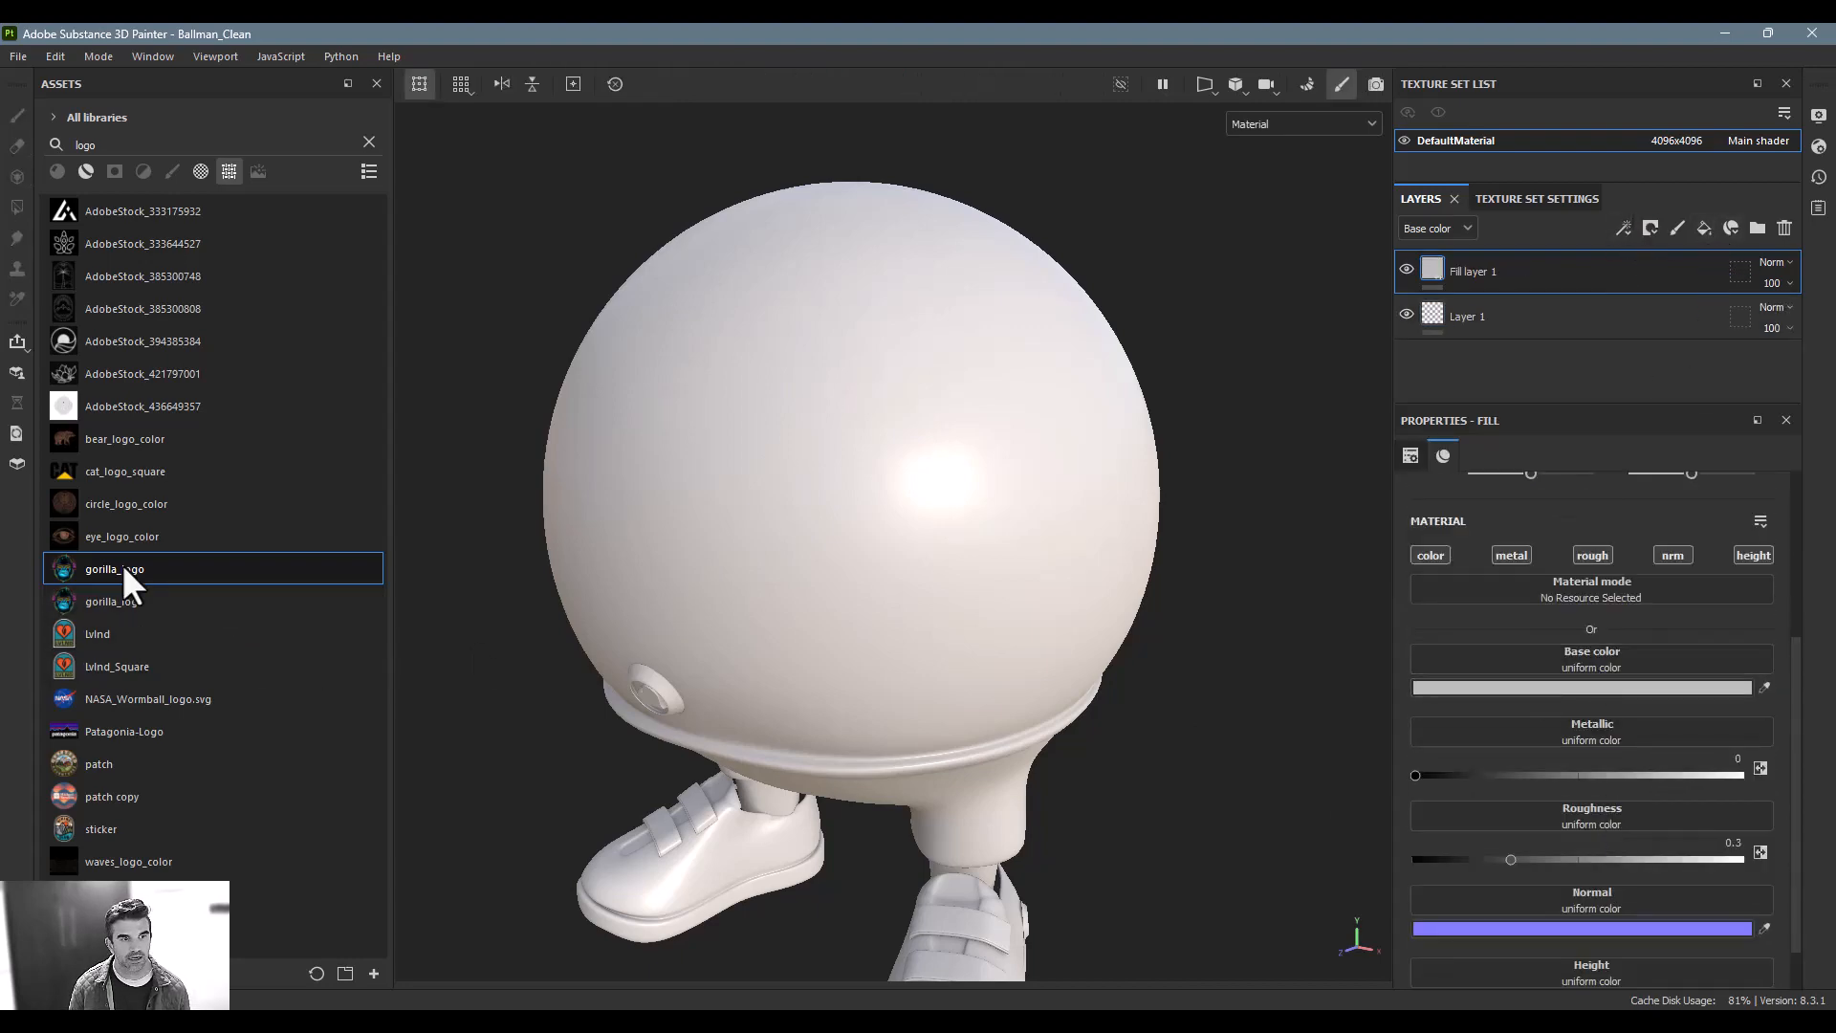
pyautogui.moveTo(125, 569); pyautogui.dragTo(1568, 664)
pyautogui.keyDown('alt'); pyautogui.moveTo(1306, 639); pyautogui.dragTo(1004, 585); pyautogui.keyUp('alt')
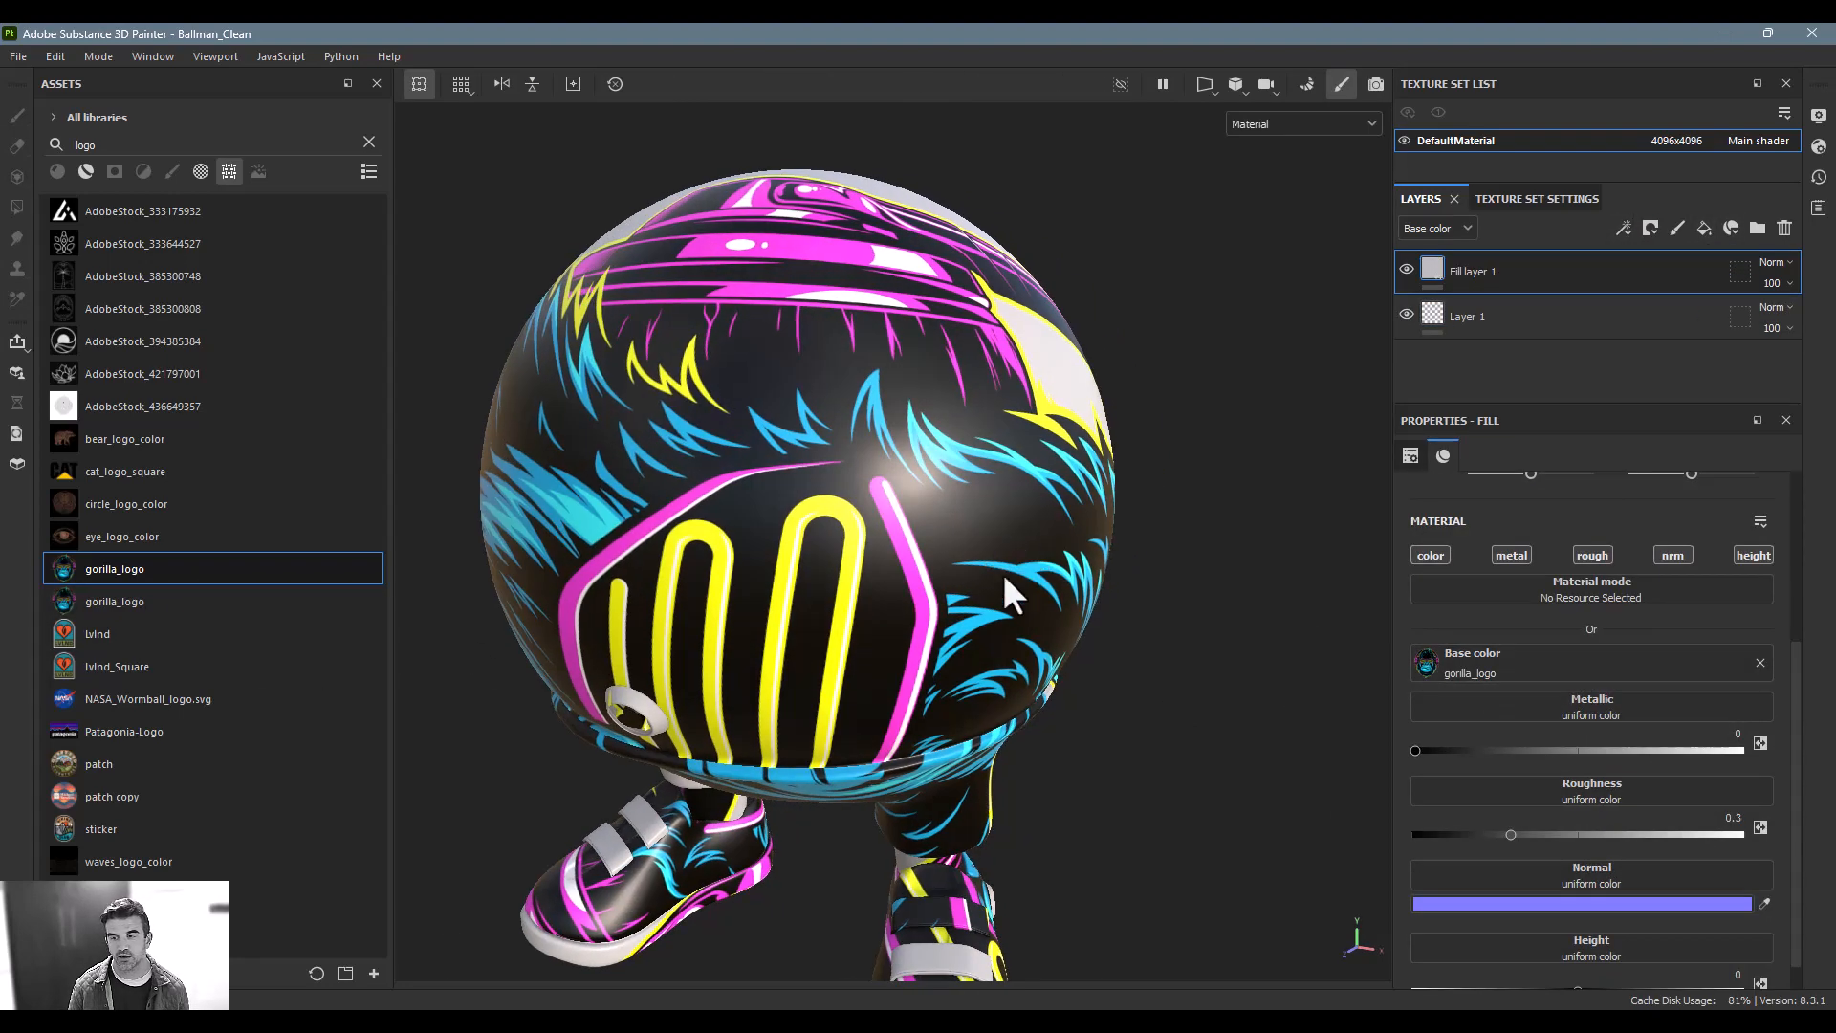
# Set the logo fill's tiling to 5 and its UV wrap to None
pyautogui.scroll(3, 1553, 671)
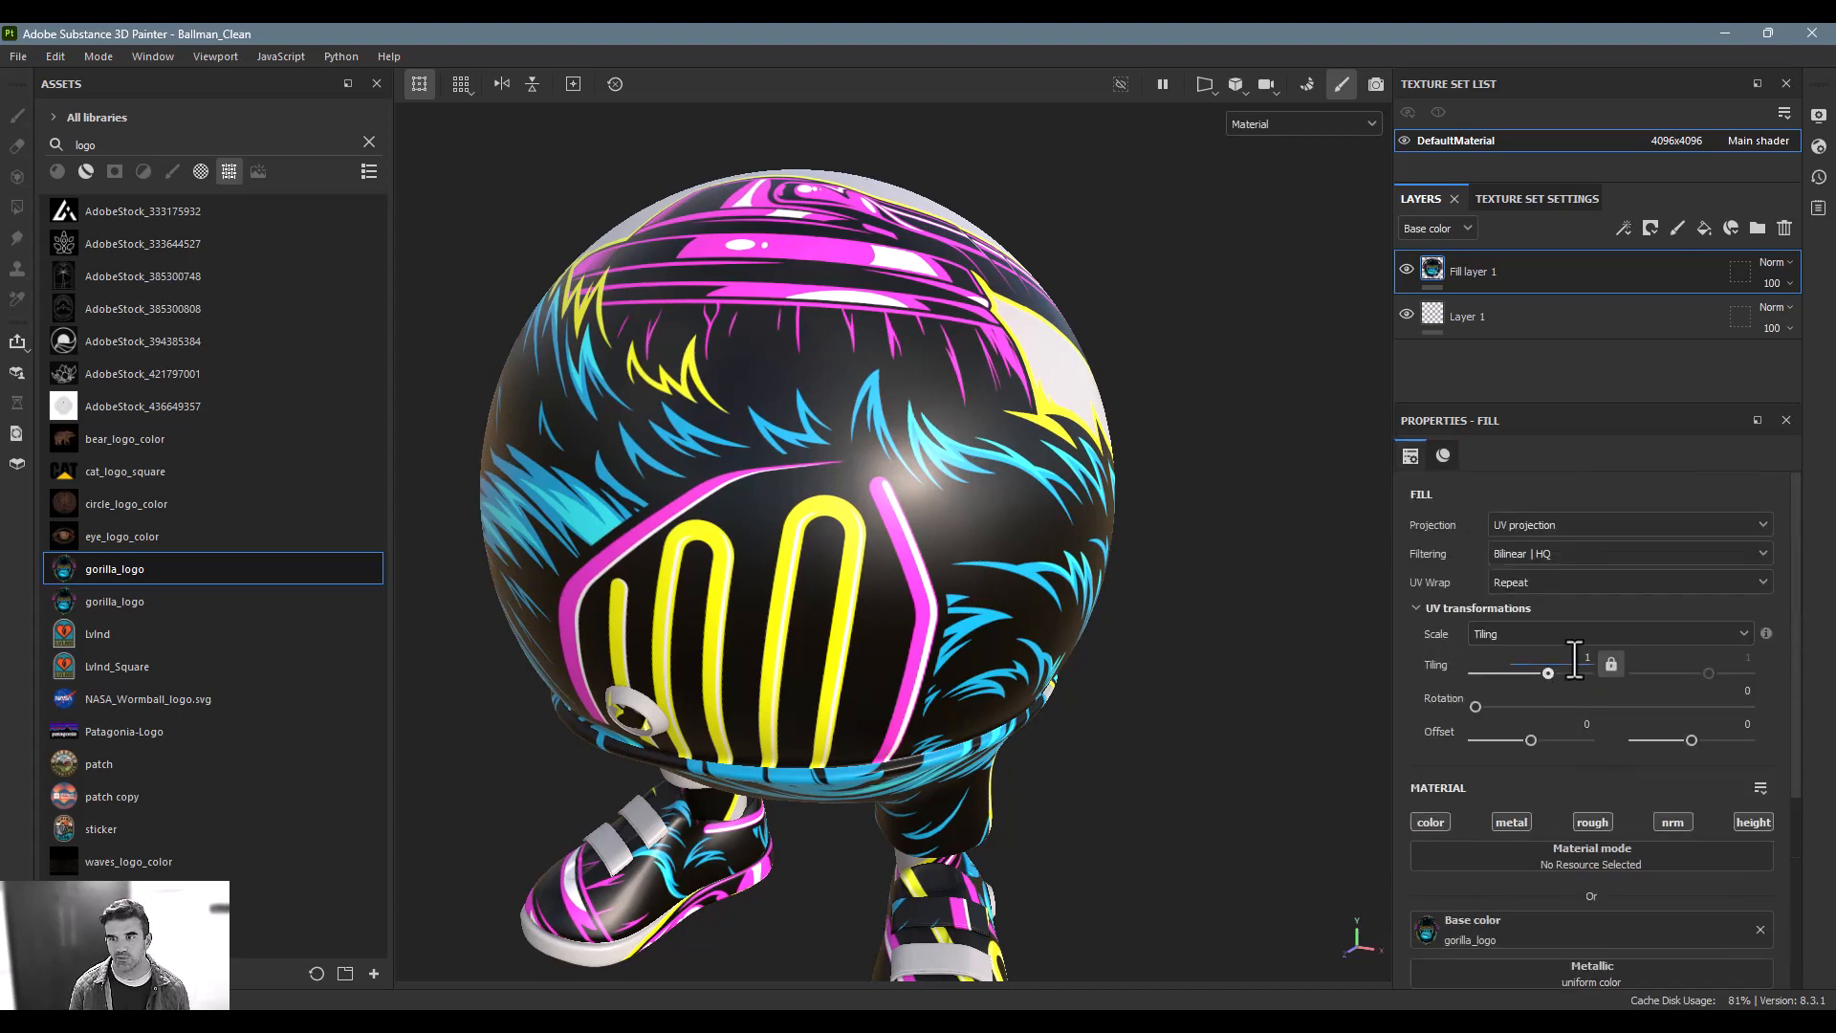
pyautogui.write('5')
pyautogui.press('Return')
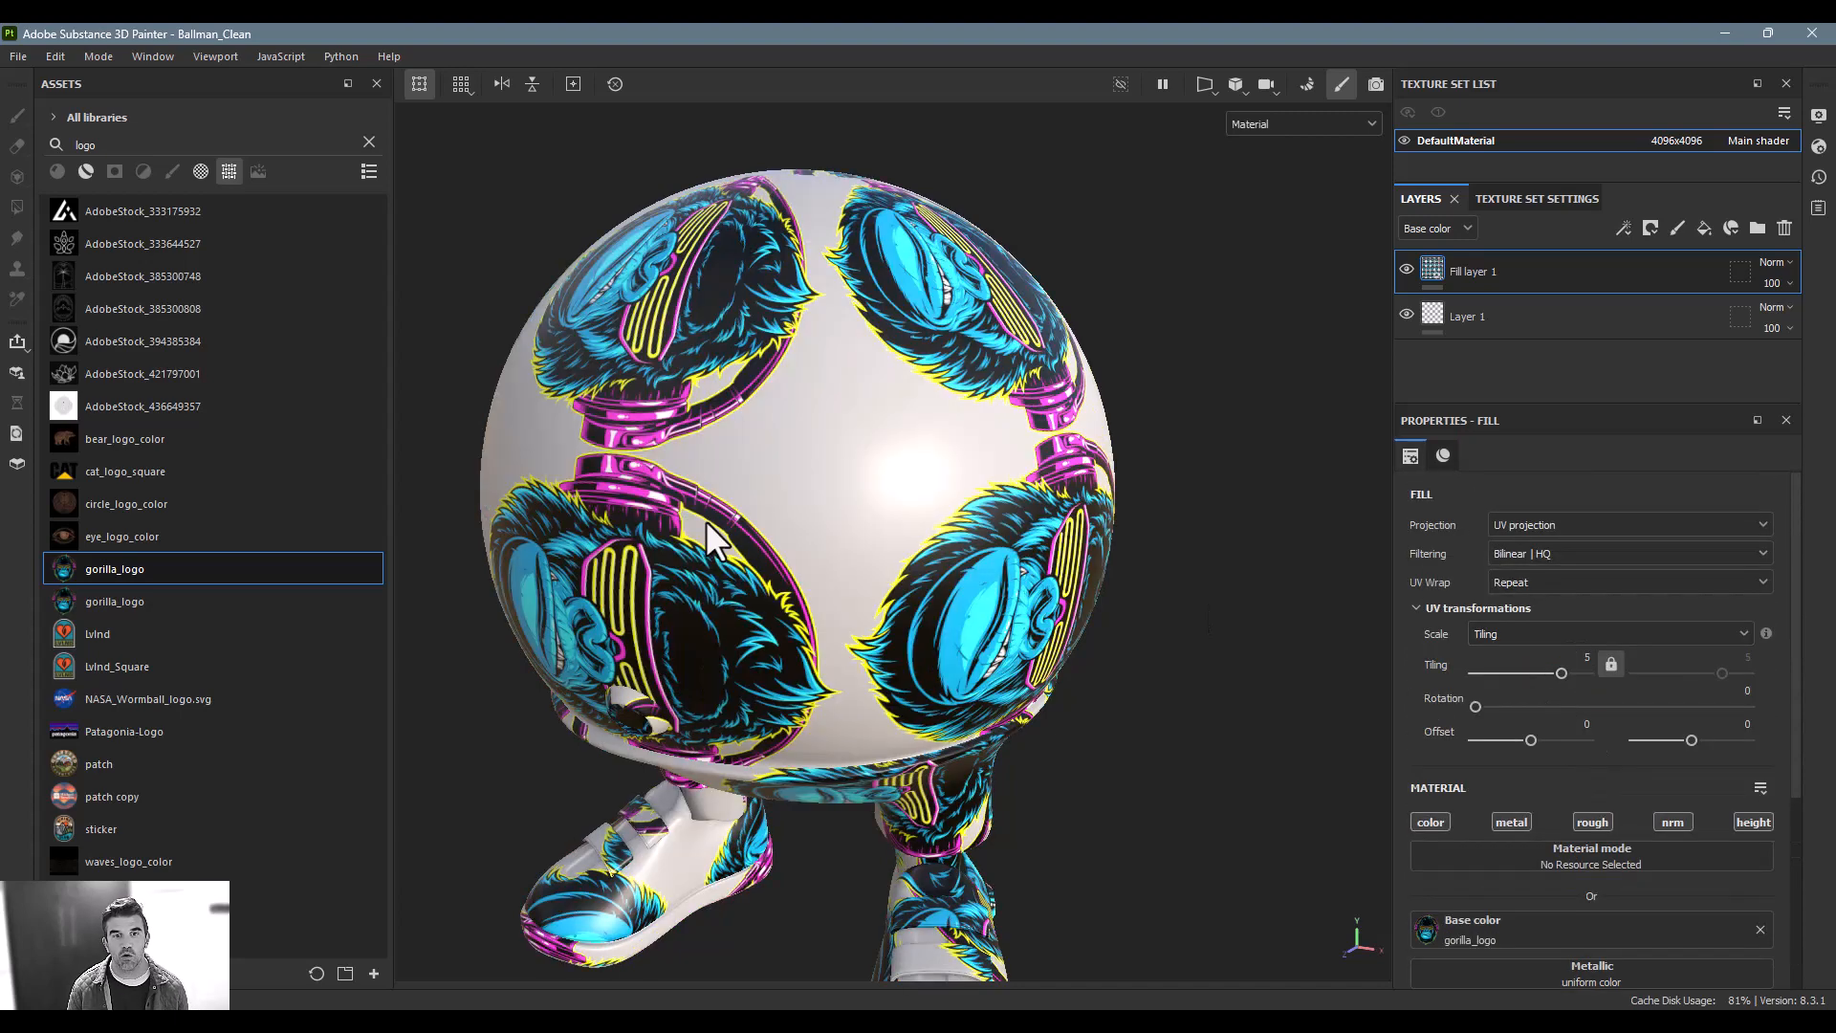
pyautogui.keyDown('alt'); pyautogui.moveTo(708, 526); pyautogui.dragTo(809, 527); pyautogui.keyUp('alt')
pyautogui.click(1582, 584)
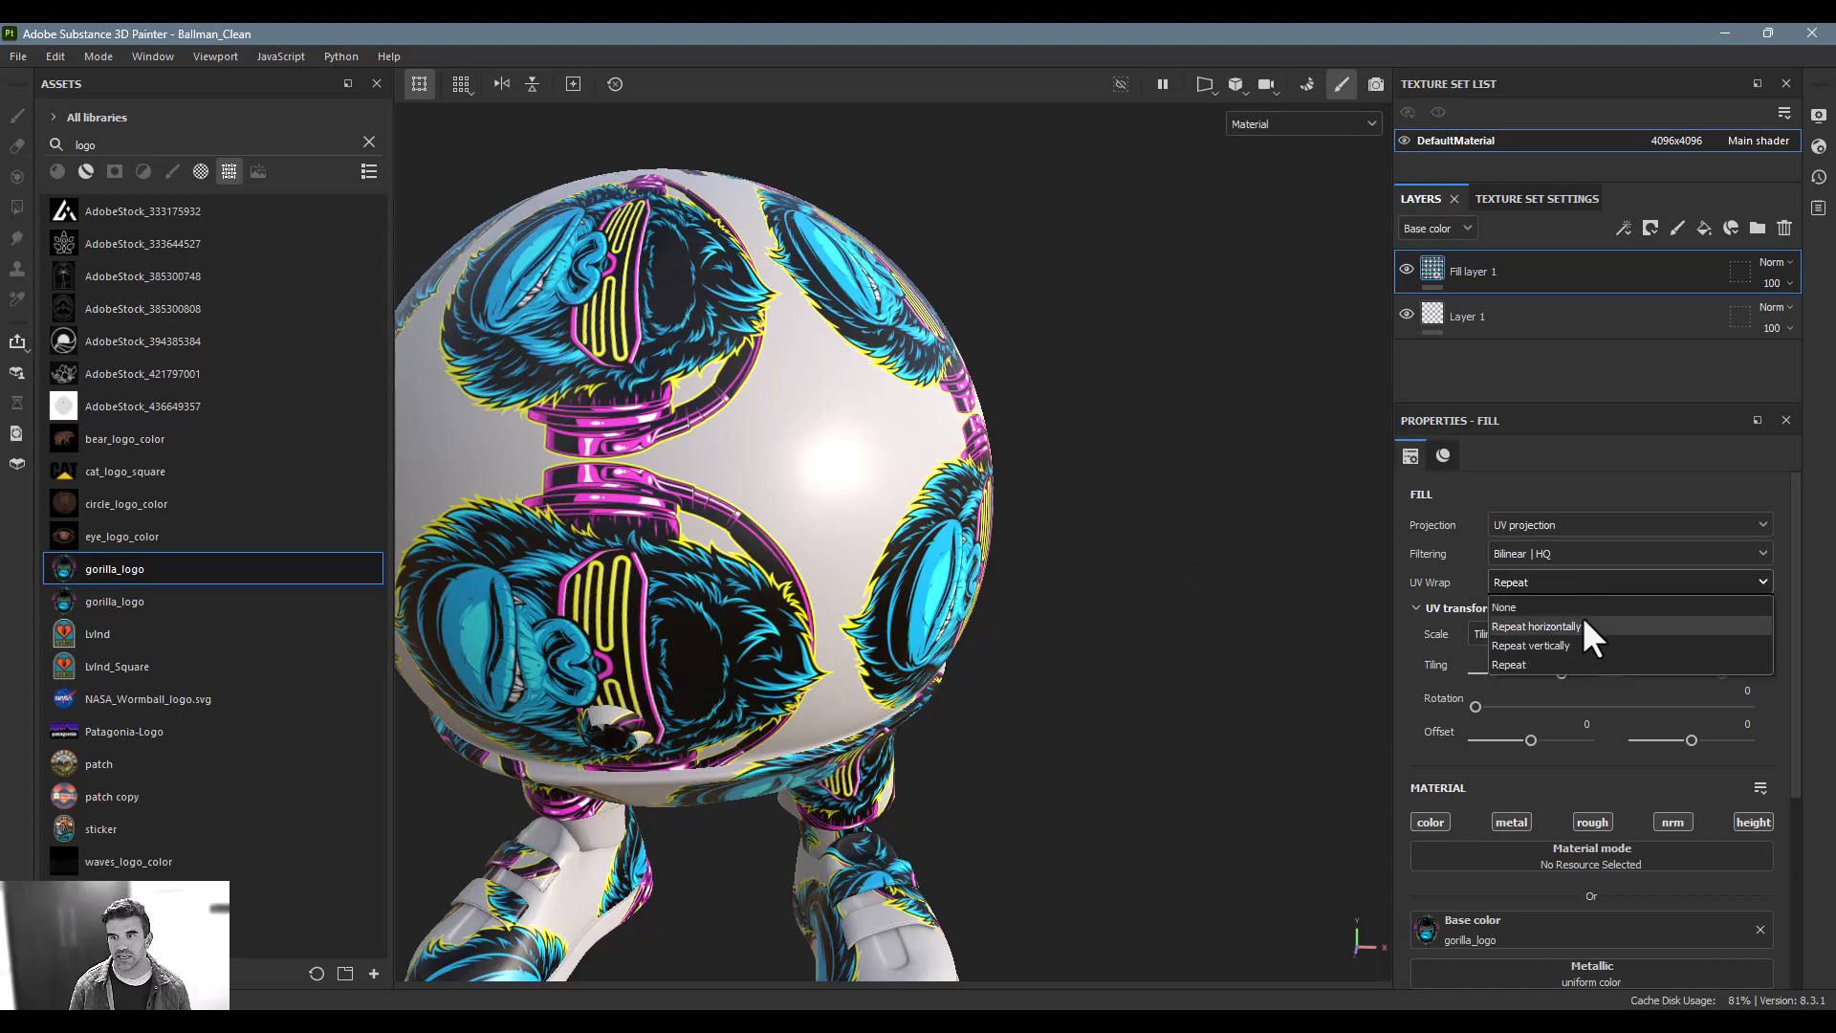
pyautogui.click(1581, 611)
# In the combined 3D and 2D view, move the logo onto the ball's UV island and rotate it about 83 degrees to face upright
pyautogui.press('F1')
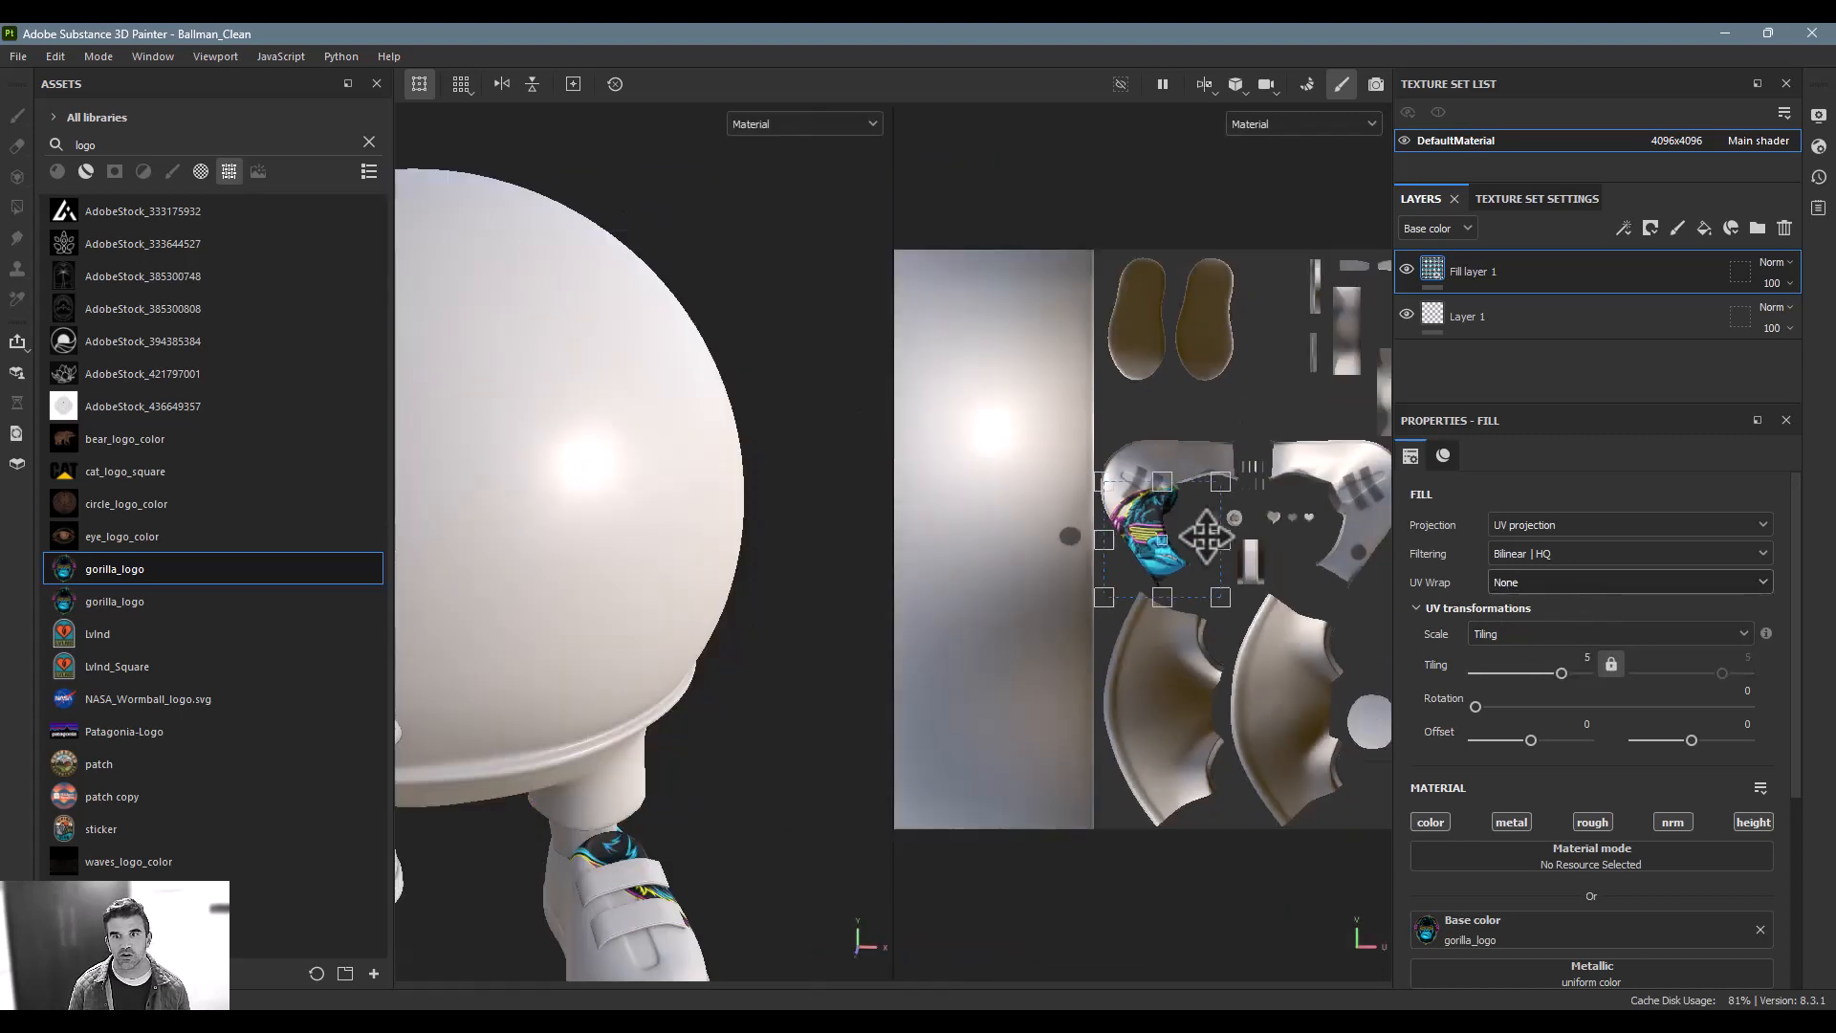
pyautogui.moveTo(1195, 549); pyautogui.dragTo(1039, 393)
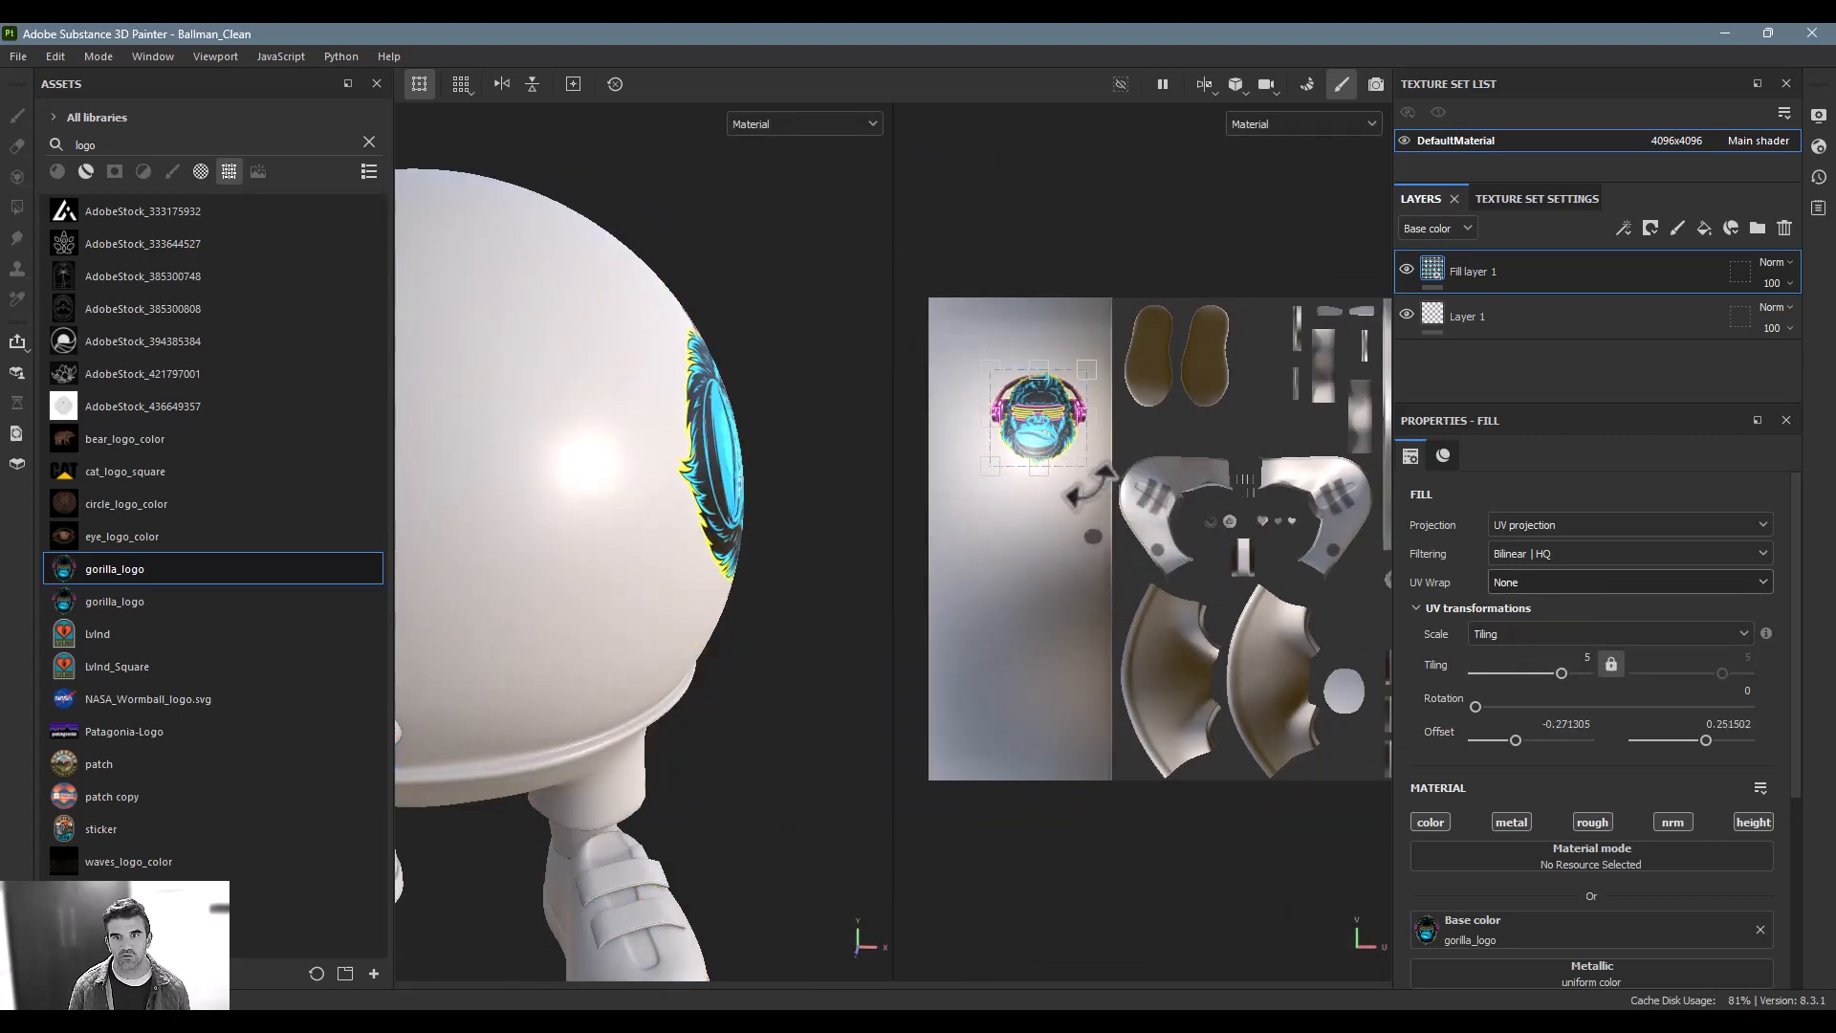
pyautogui.moveTo(1093, 490); pyautogui.dragTo(1135, 365)
pyautogui.moveTo(1058, 419); pyautogui.dragTo(1032, 412)
pyautogui.keyDown('alt'); pyautogui.moveTo(765, 421); pyautogui.dragTo(603, 500); pyautogui.keyUp('alt')
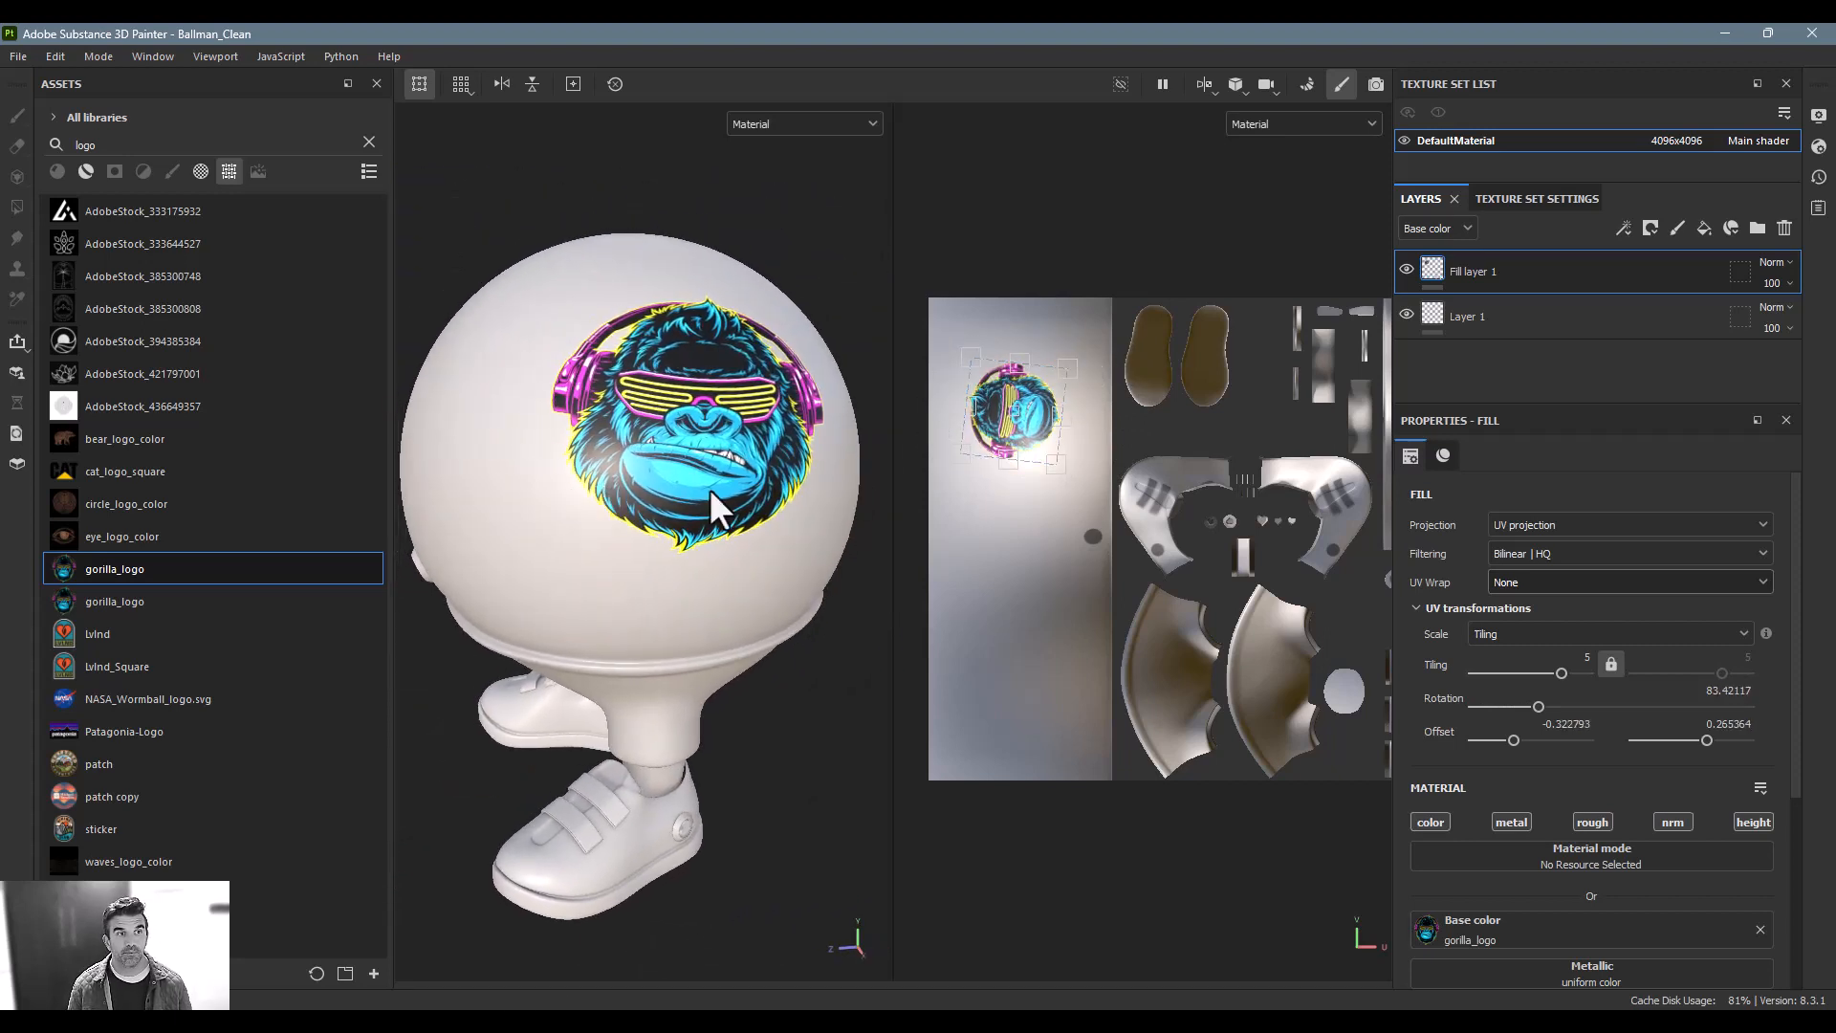
# Clear the asset search, delete the logo fill layer and return to the 3D-only view
pyautogui.click(369, 143)
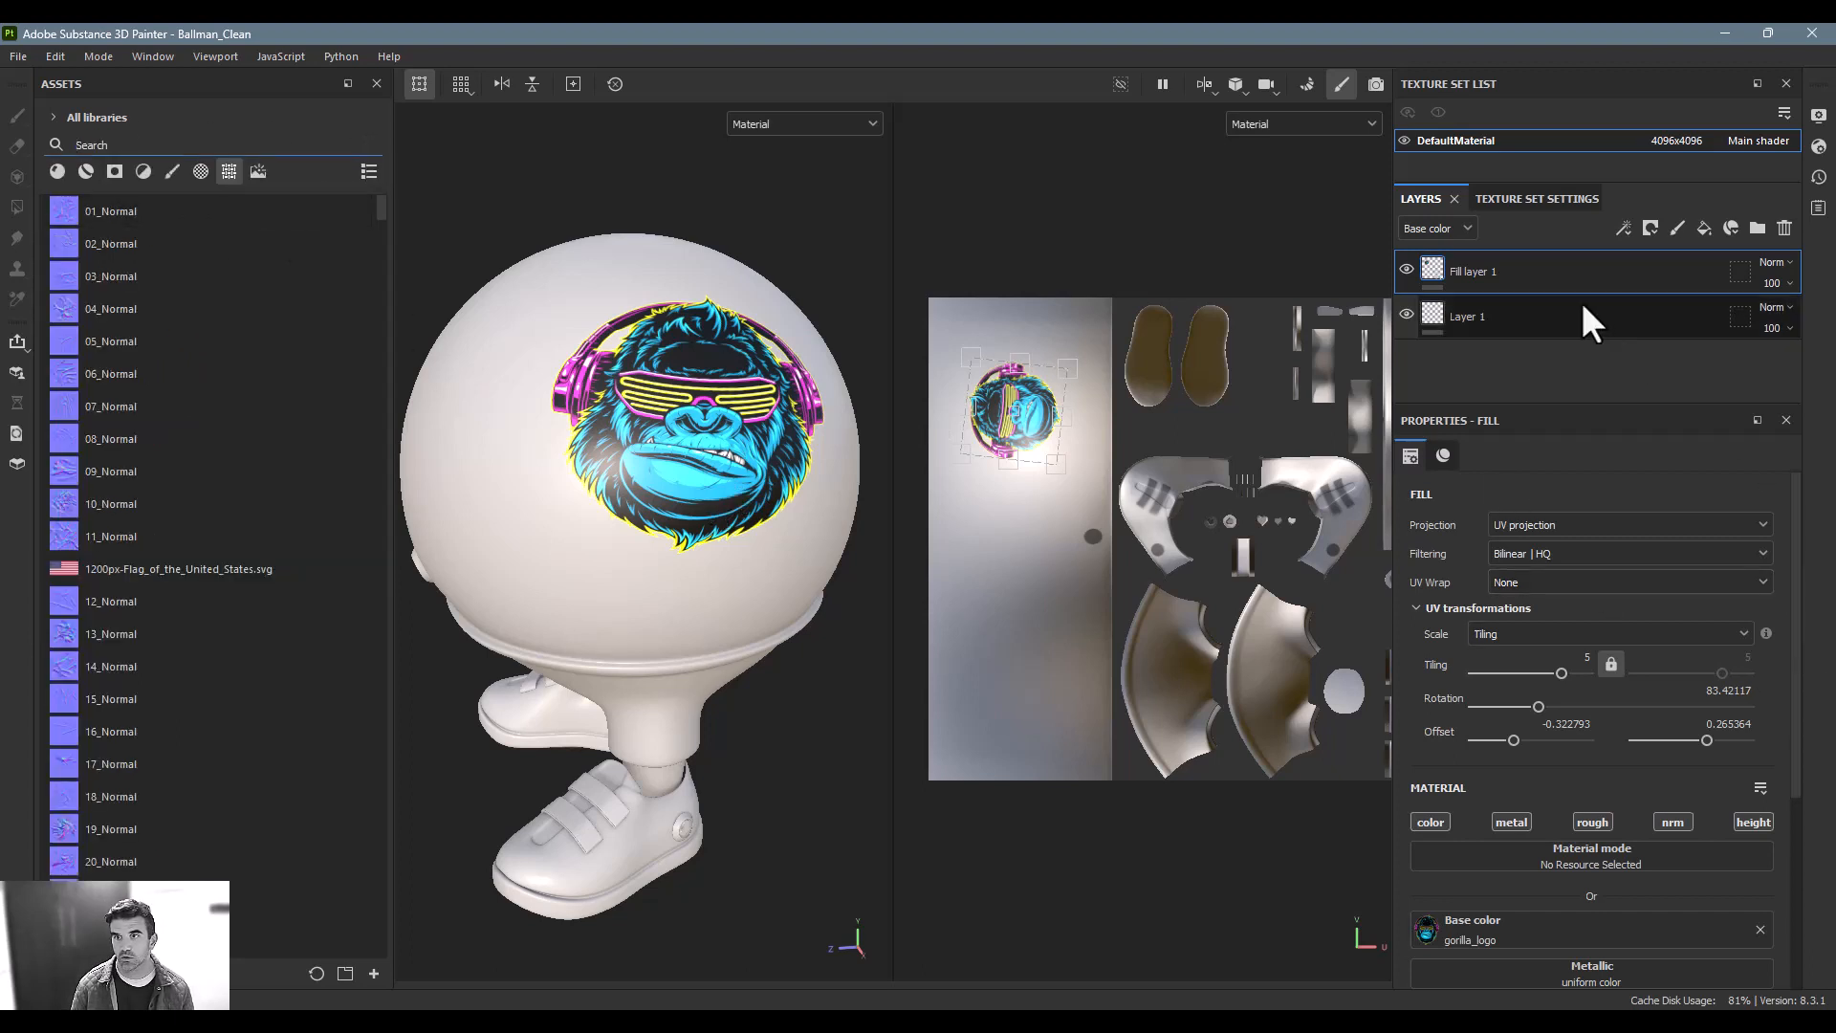
pyautogui.press('Delete')
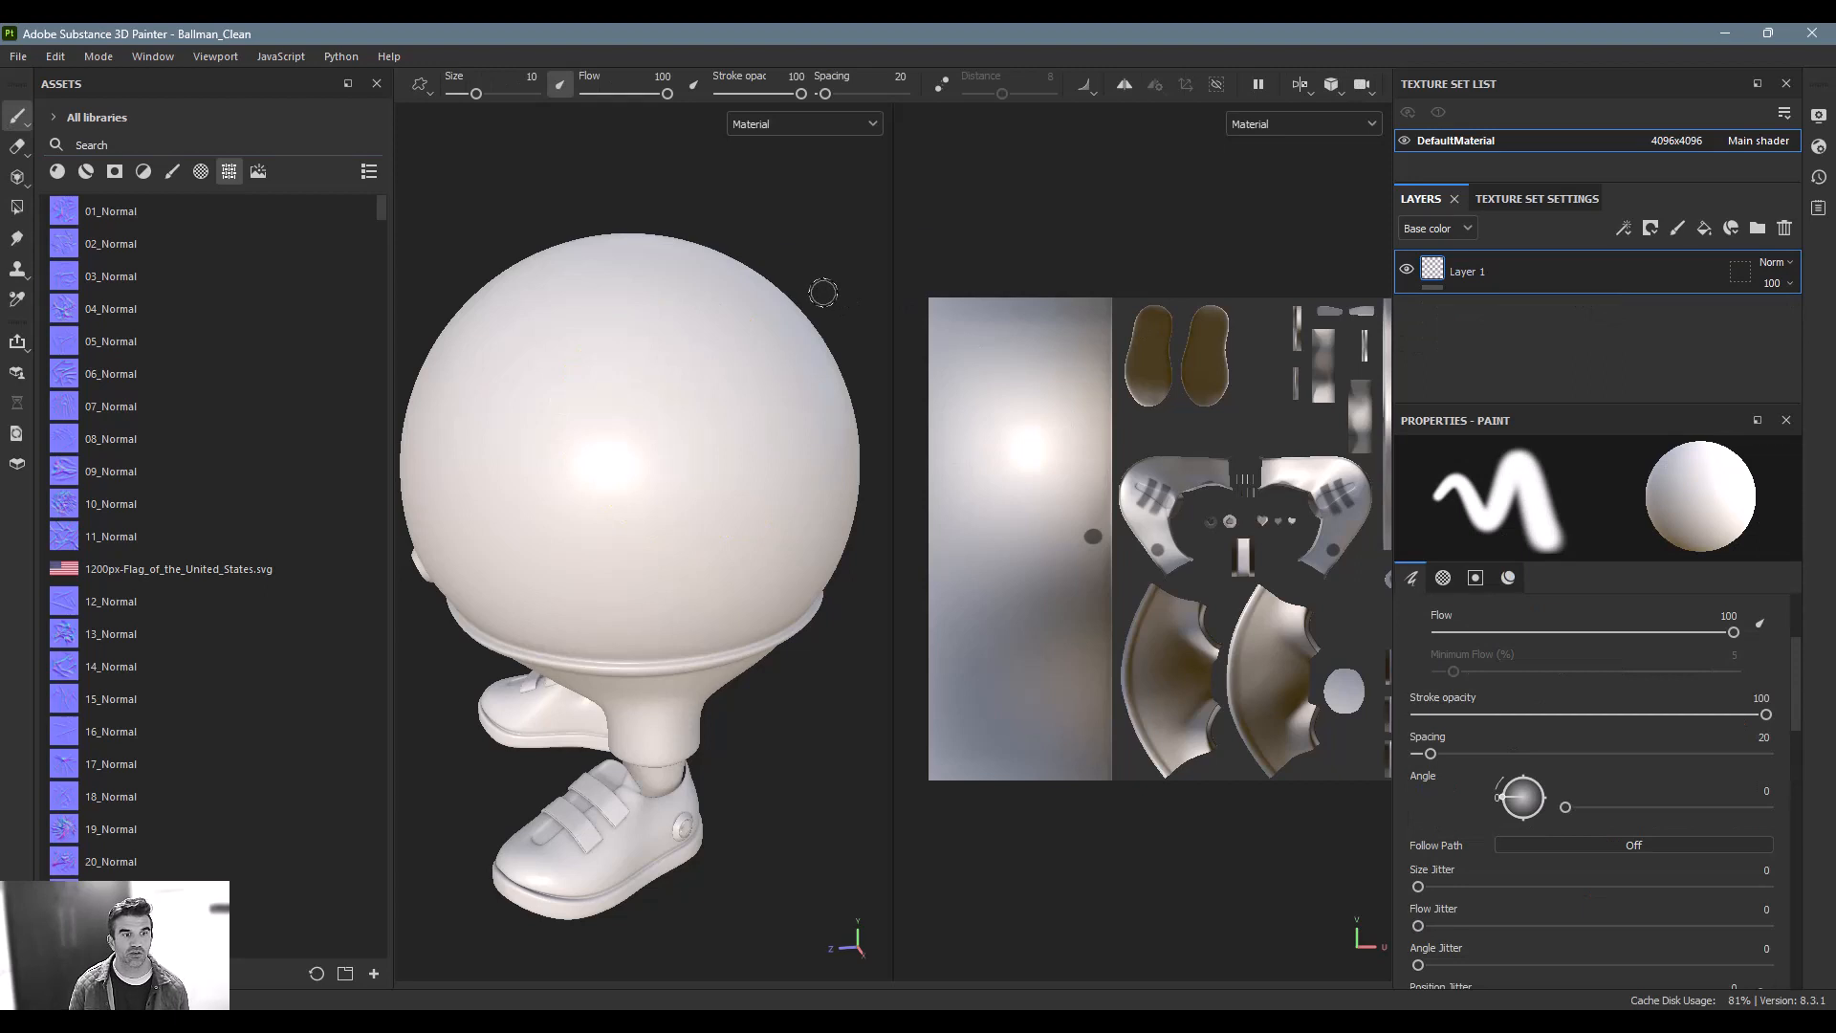
pyautogui.press('F2')
pyautogui.keyDown('alt'); pyautogui.moveTo(810, 282); pyautogui.dragTo(966, 279); pyautogui.keyUp('alt')
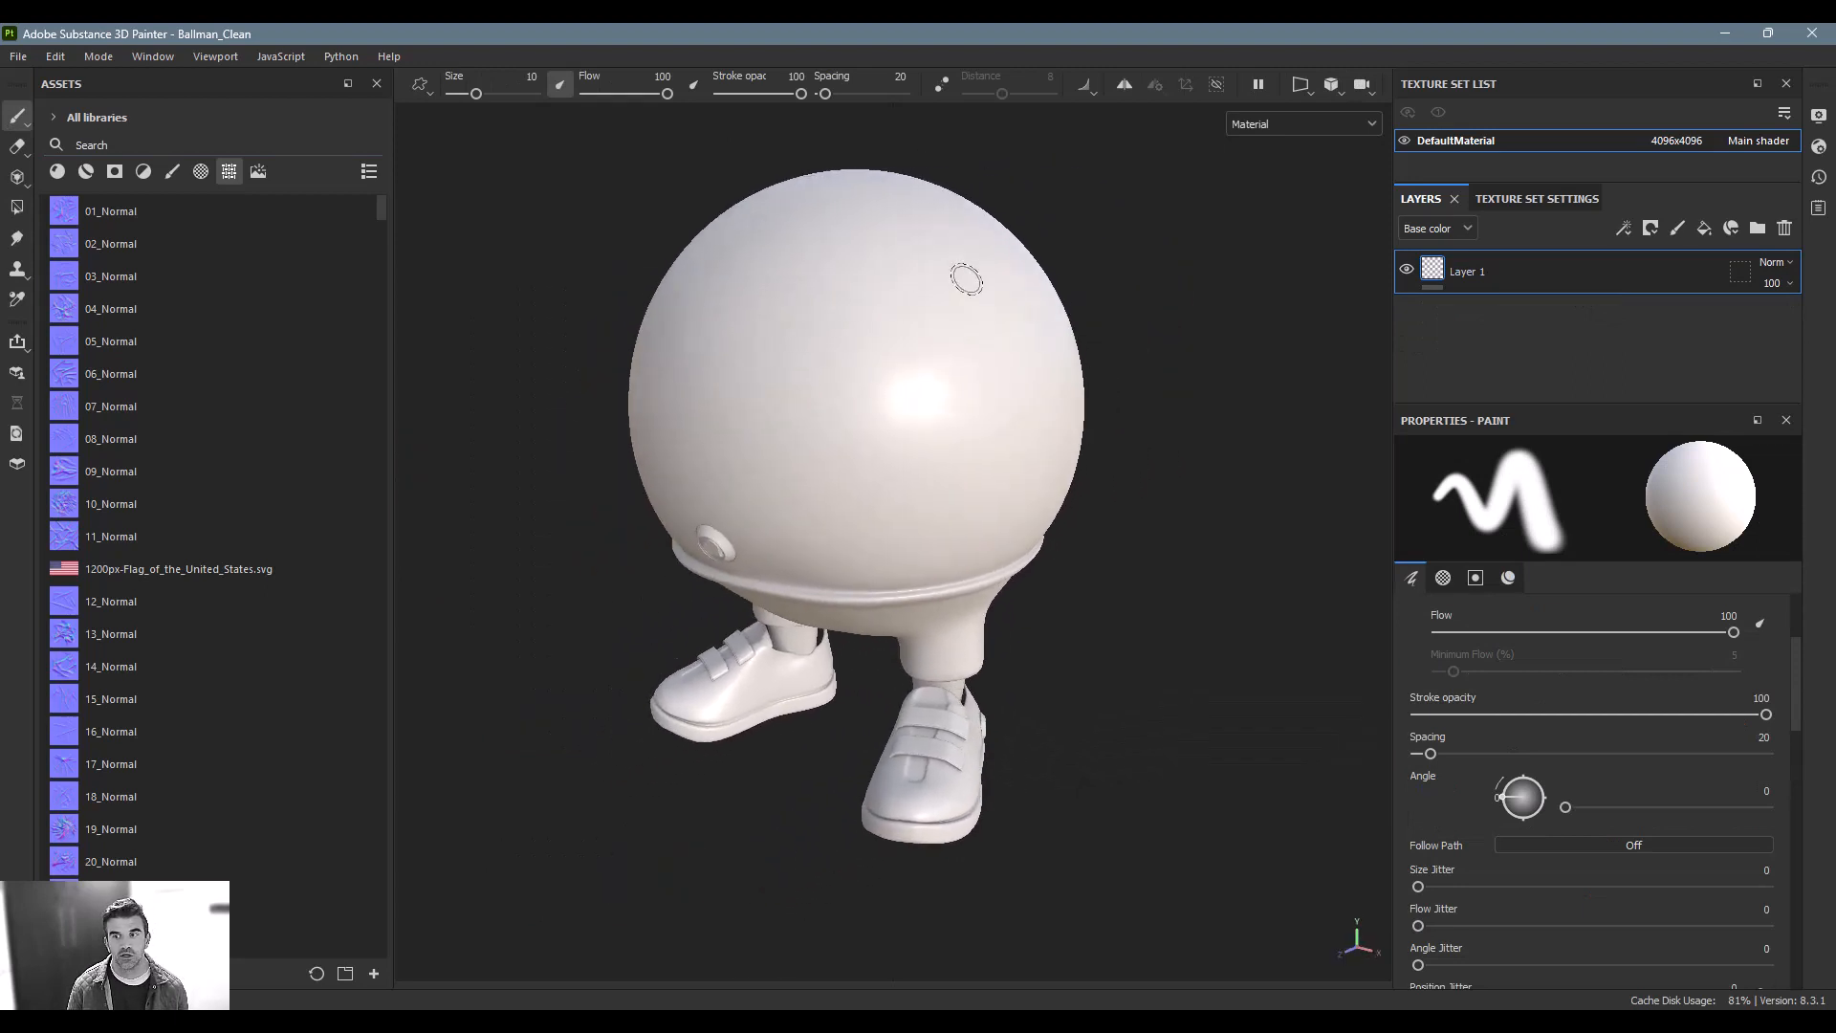
# Add a fill layer and assign the 04_Normal texture to its normal channel
pyautogui.click(1703, 229)
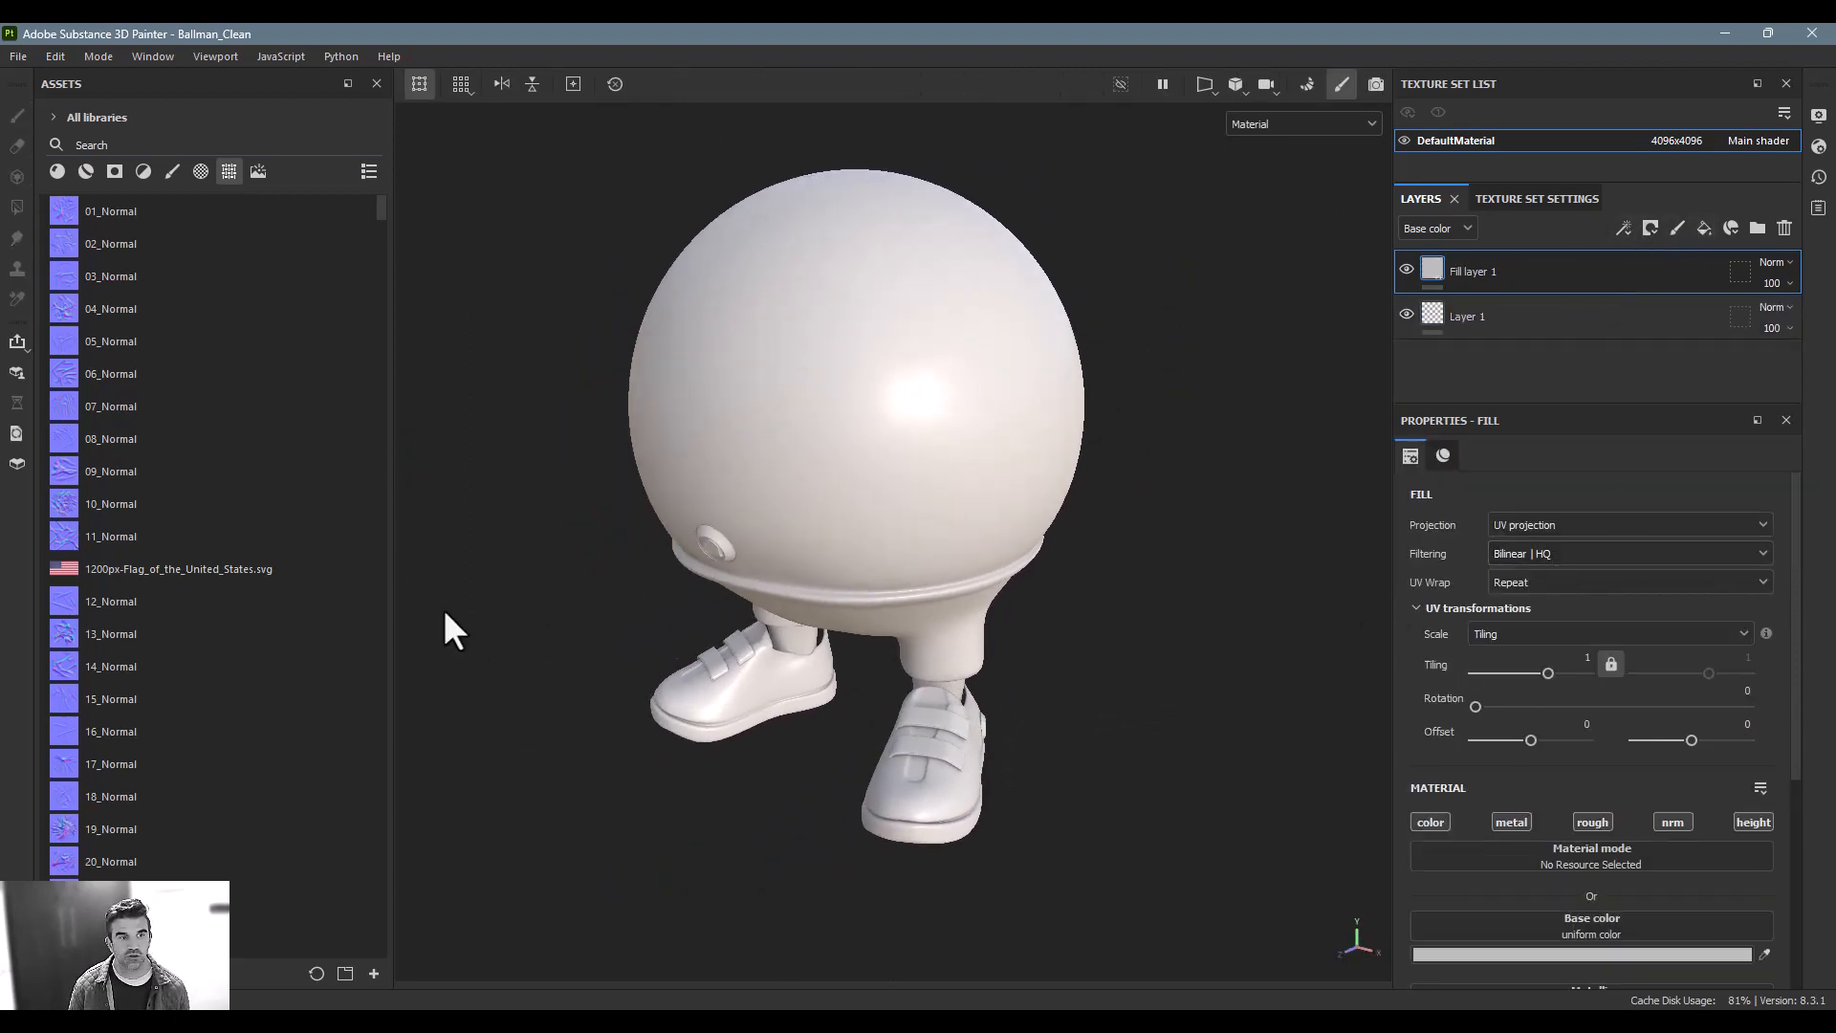
pyautogui.scroll(-5, 177, 671)
pyautogui.scroll(-3, 1627, 708)
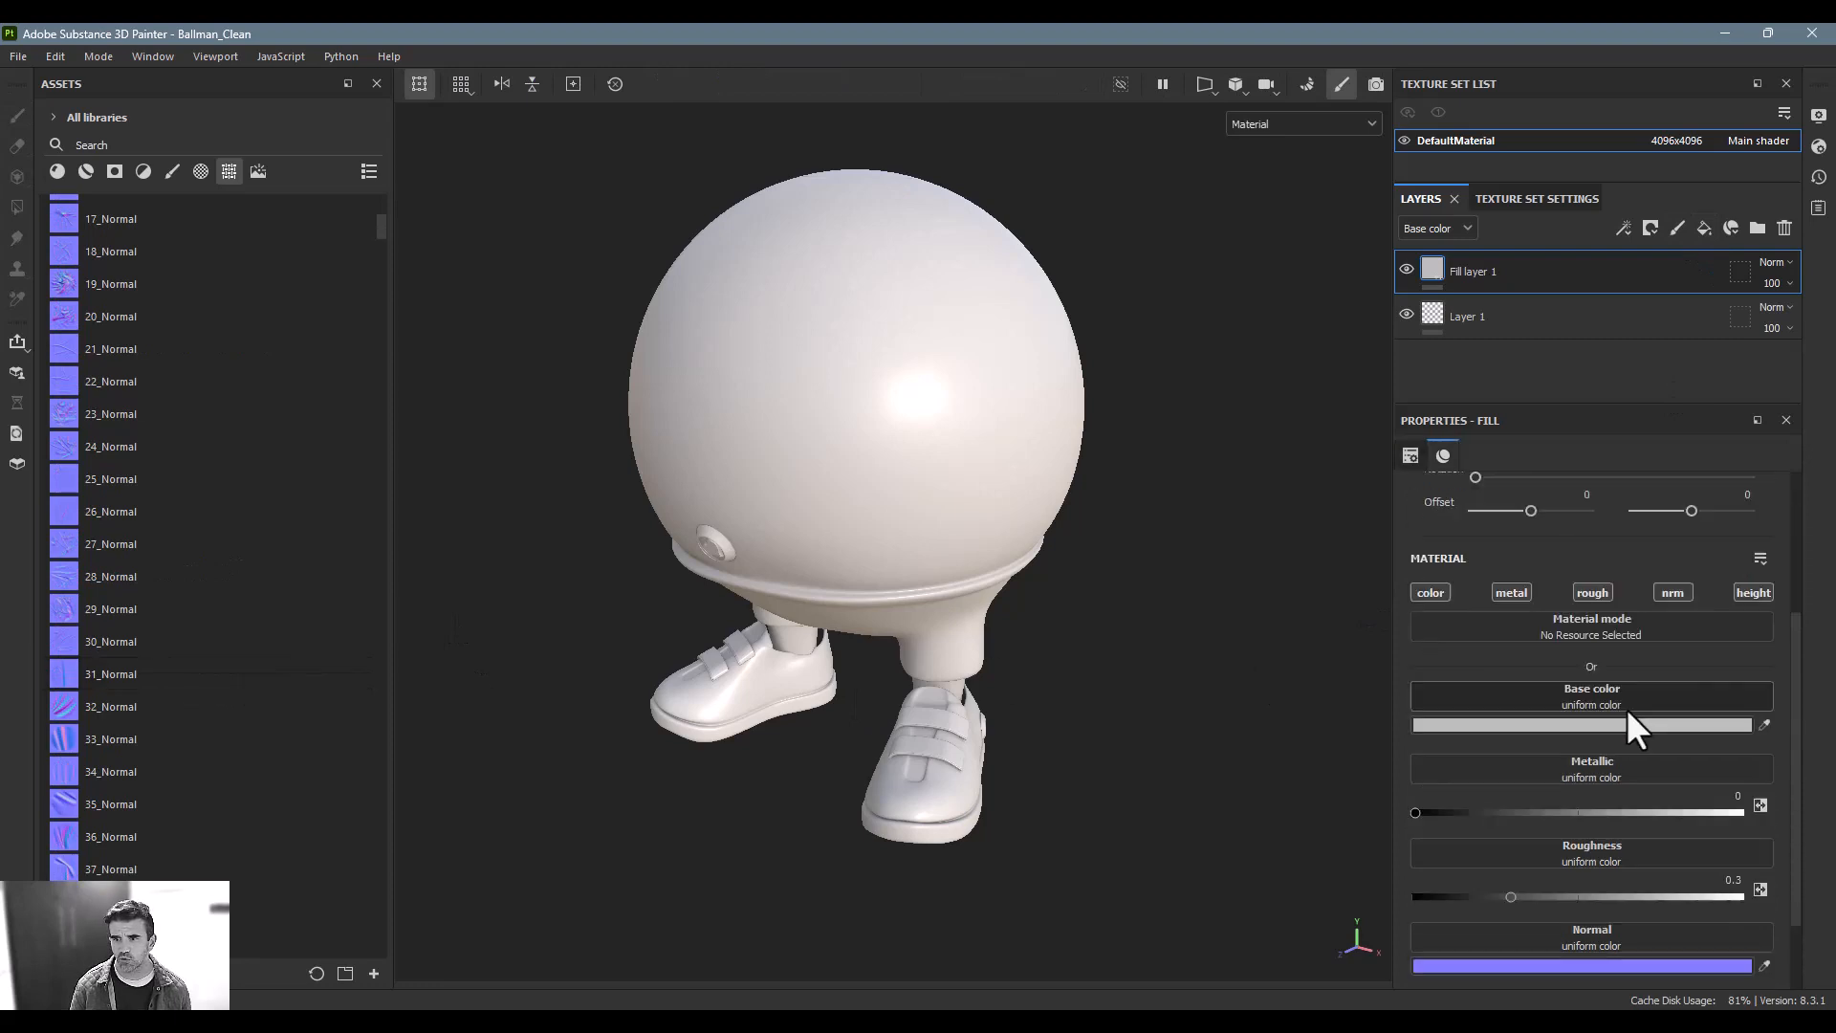
pyautogui.scroll(-4, 297, 604)
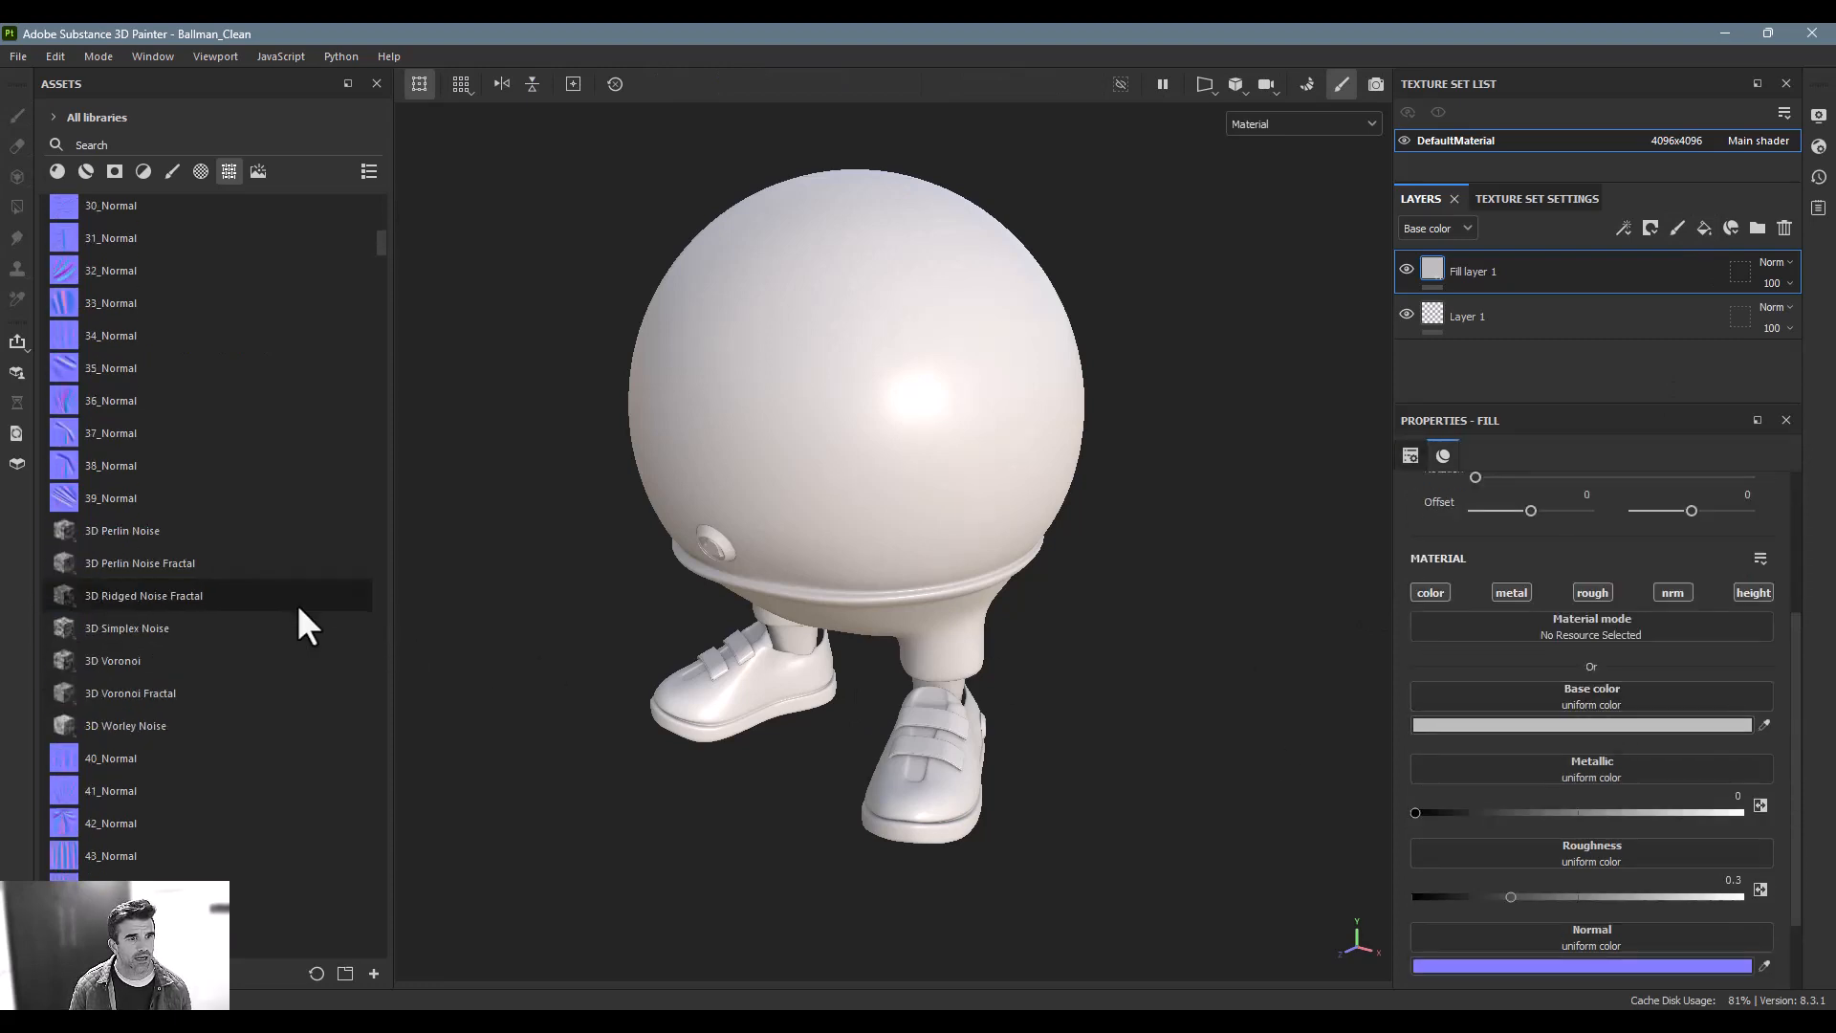
pyautogui.scroll(3, 297, 604)
pyautogui.scroll(6, 158, 631)
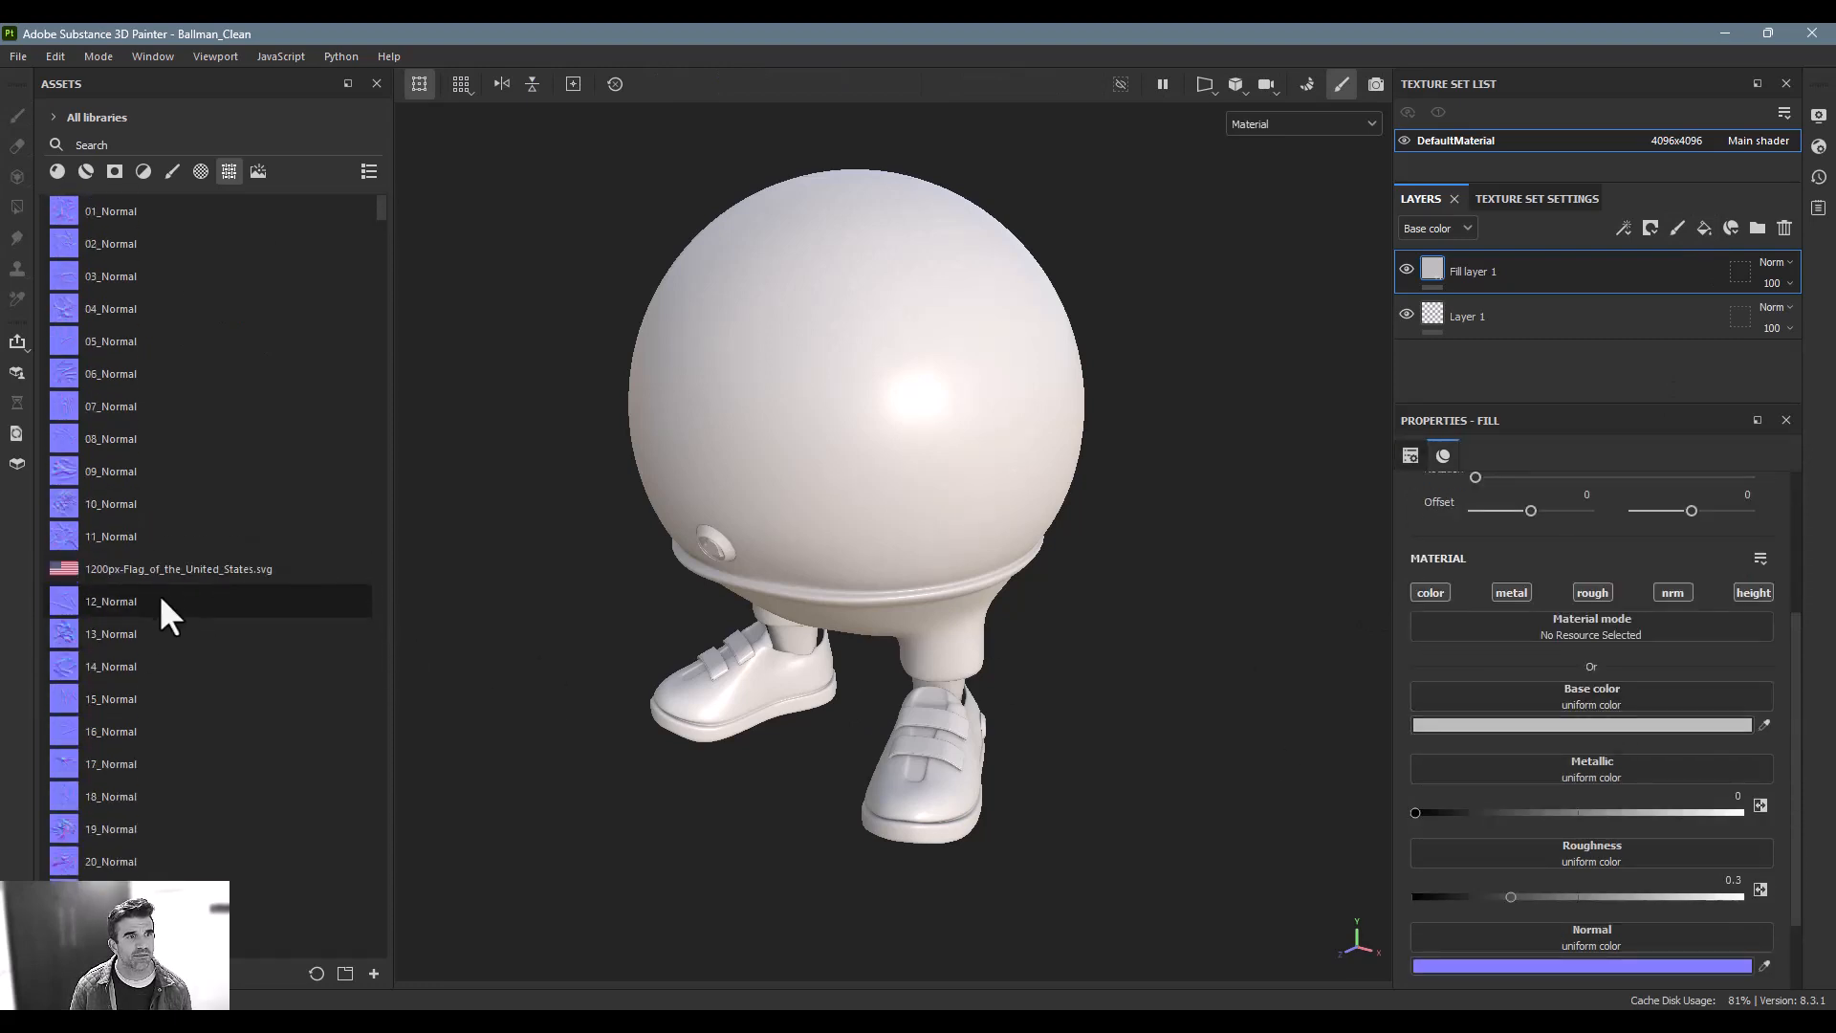
pyautogui.moveTo(135, 306)
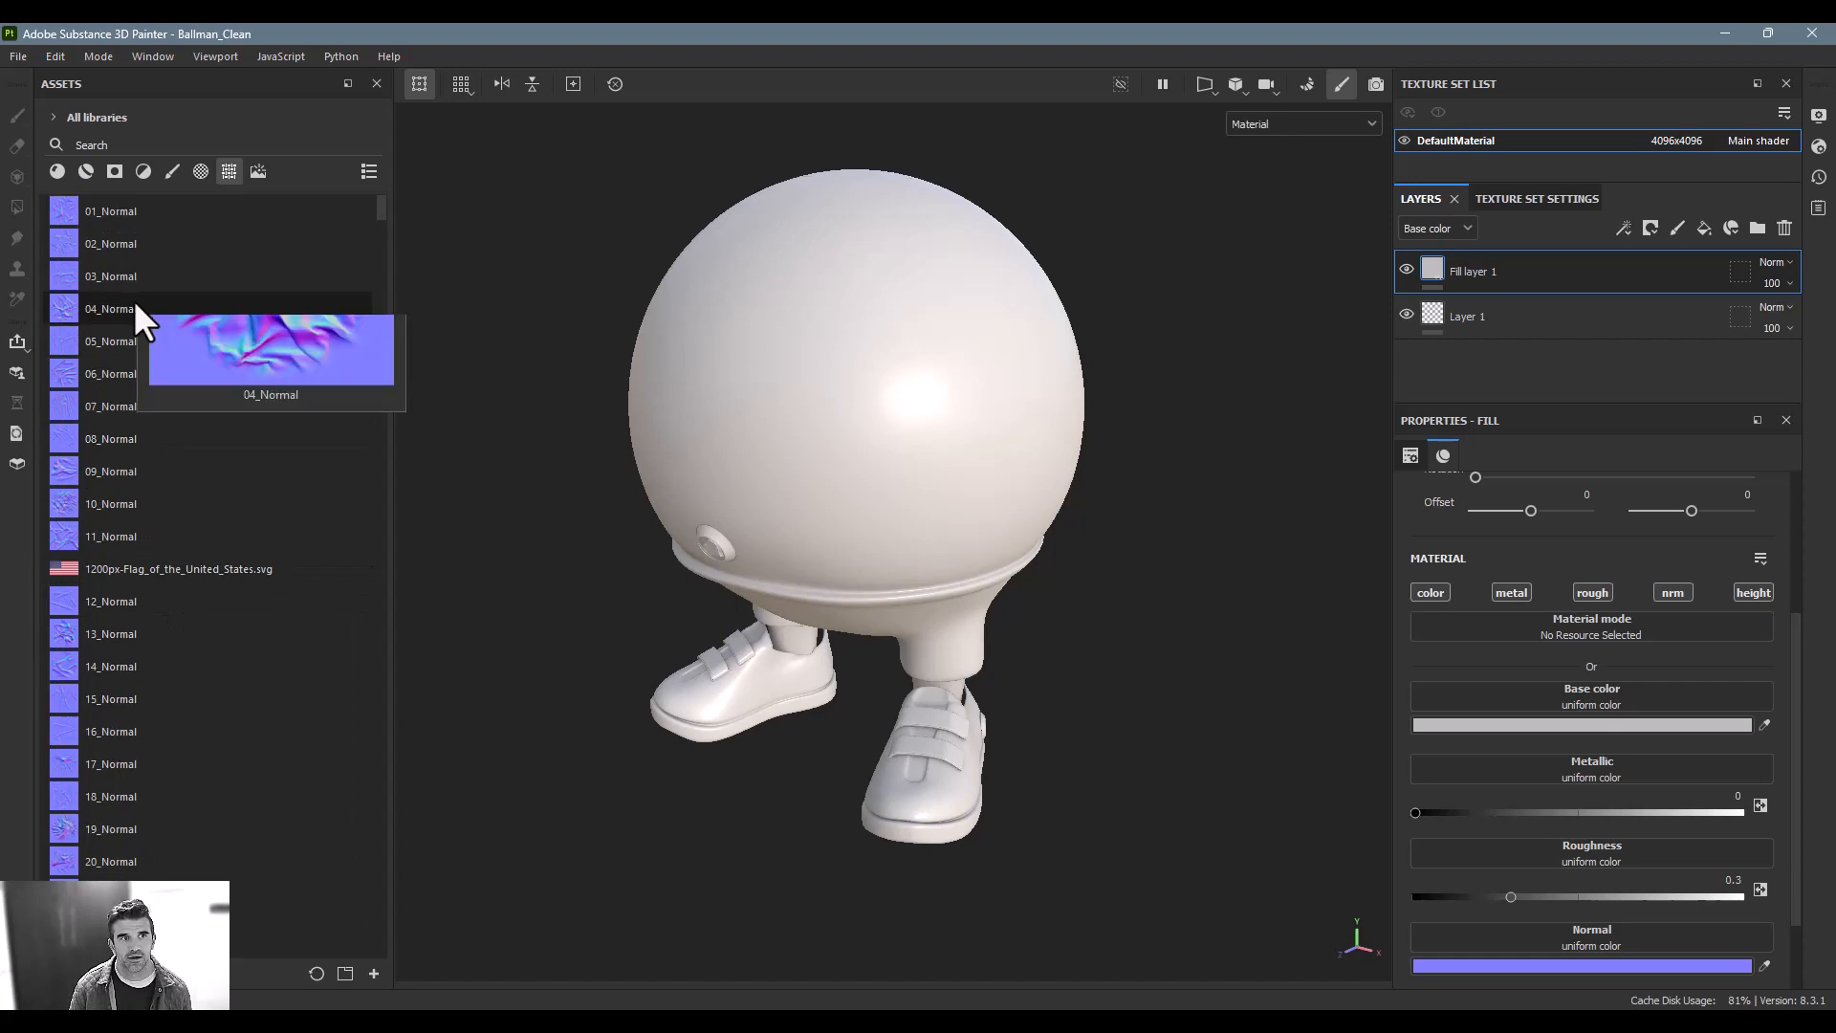
pyautogui.moveTo(134, 307); pyautogui.dragTo(1633, 937)
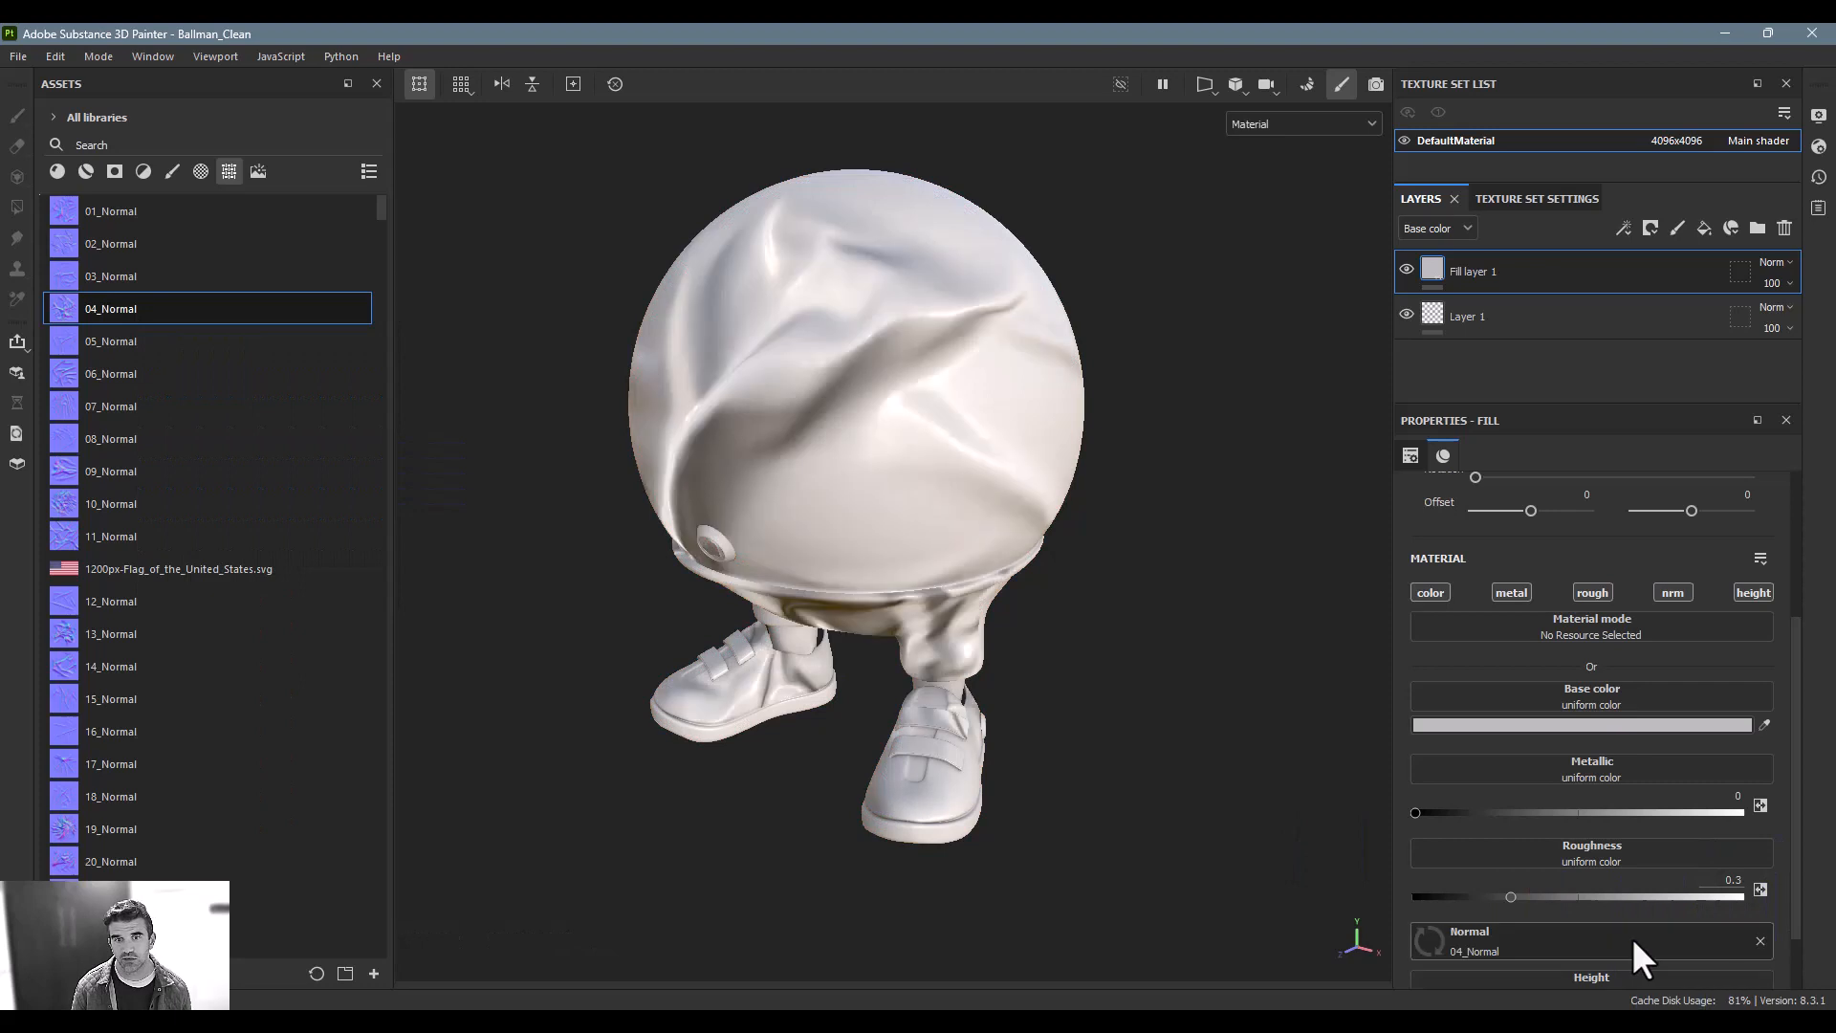
# Try a UV tiling of 5 on the normal map fill, and set it to 10
pyautogui.scroll(3, 1597, 696)
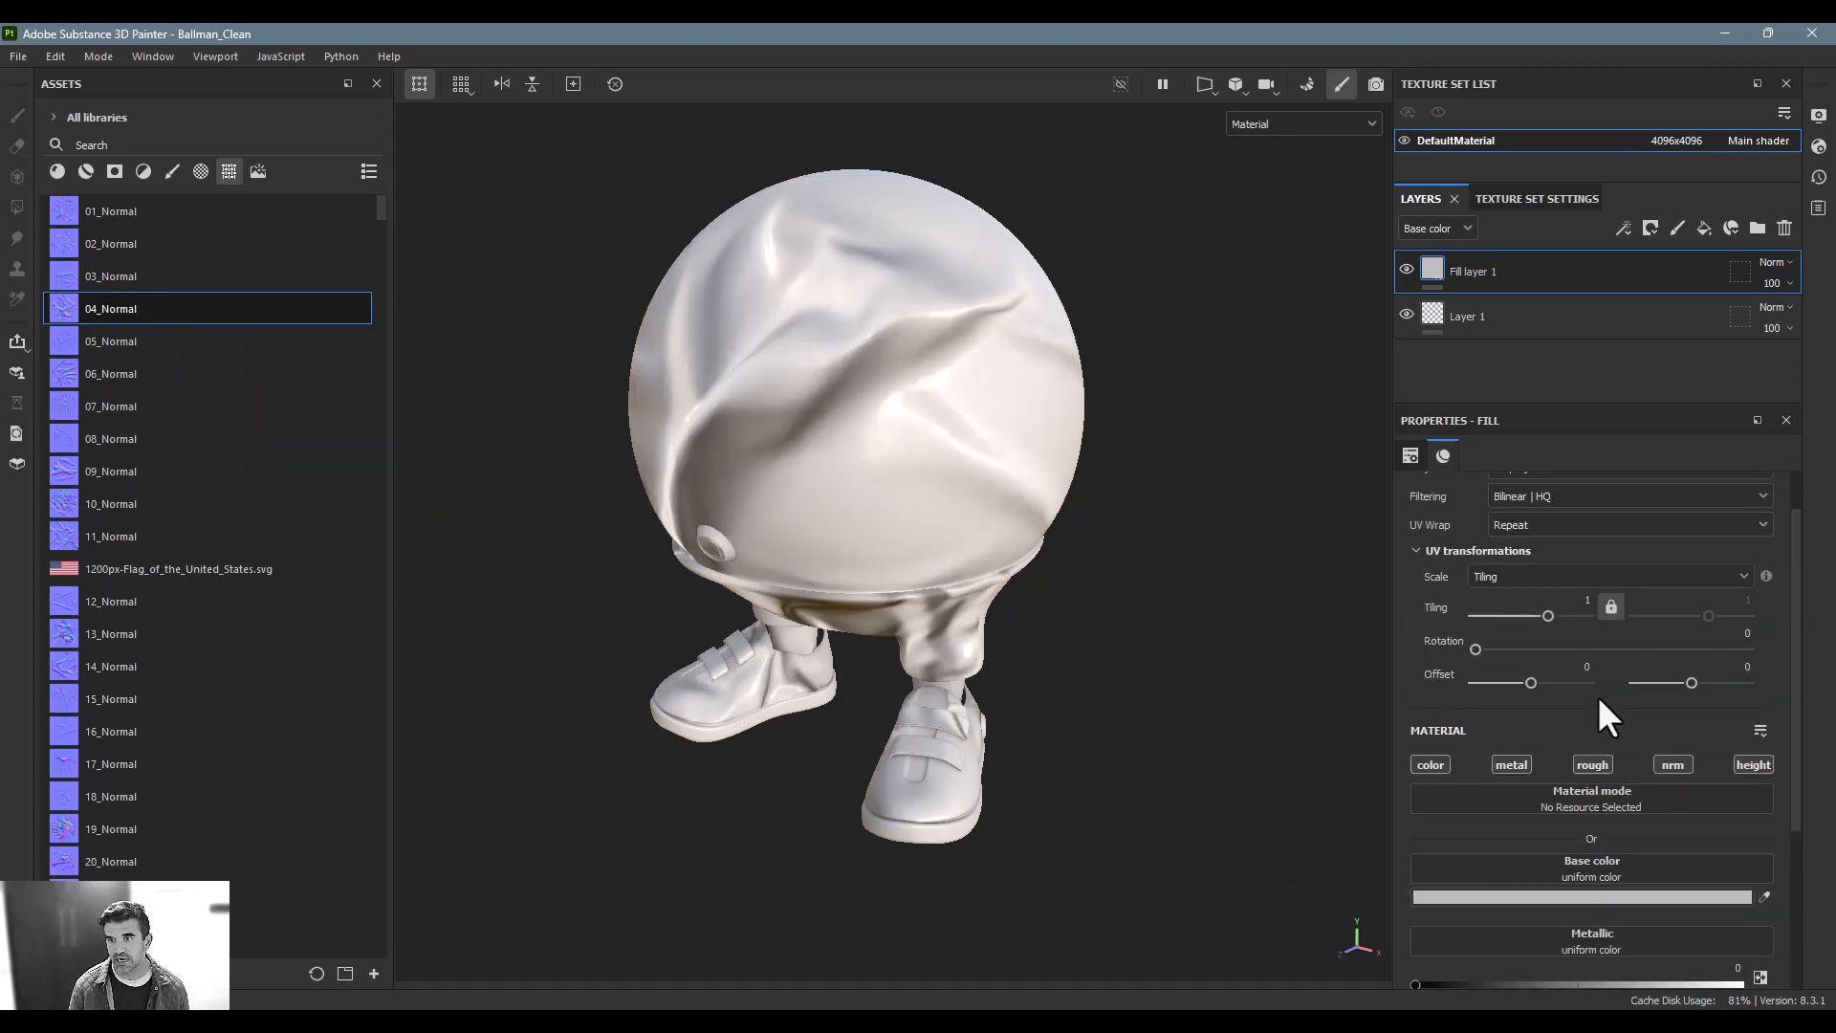
pyautogui.click(1586, 601)
pyautogui.press('Return')
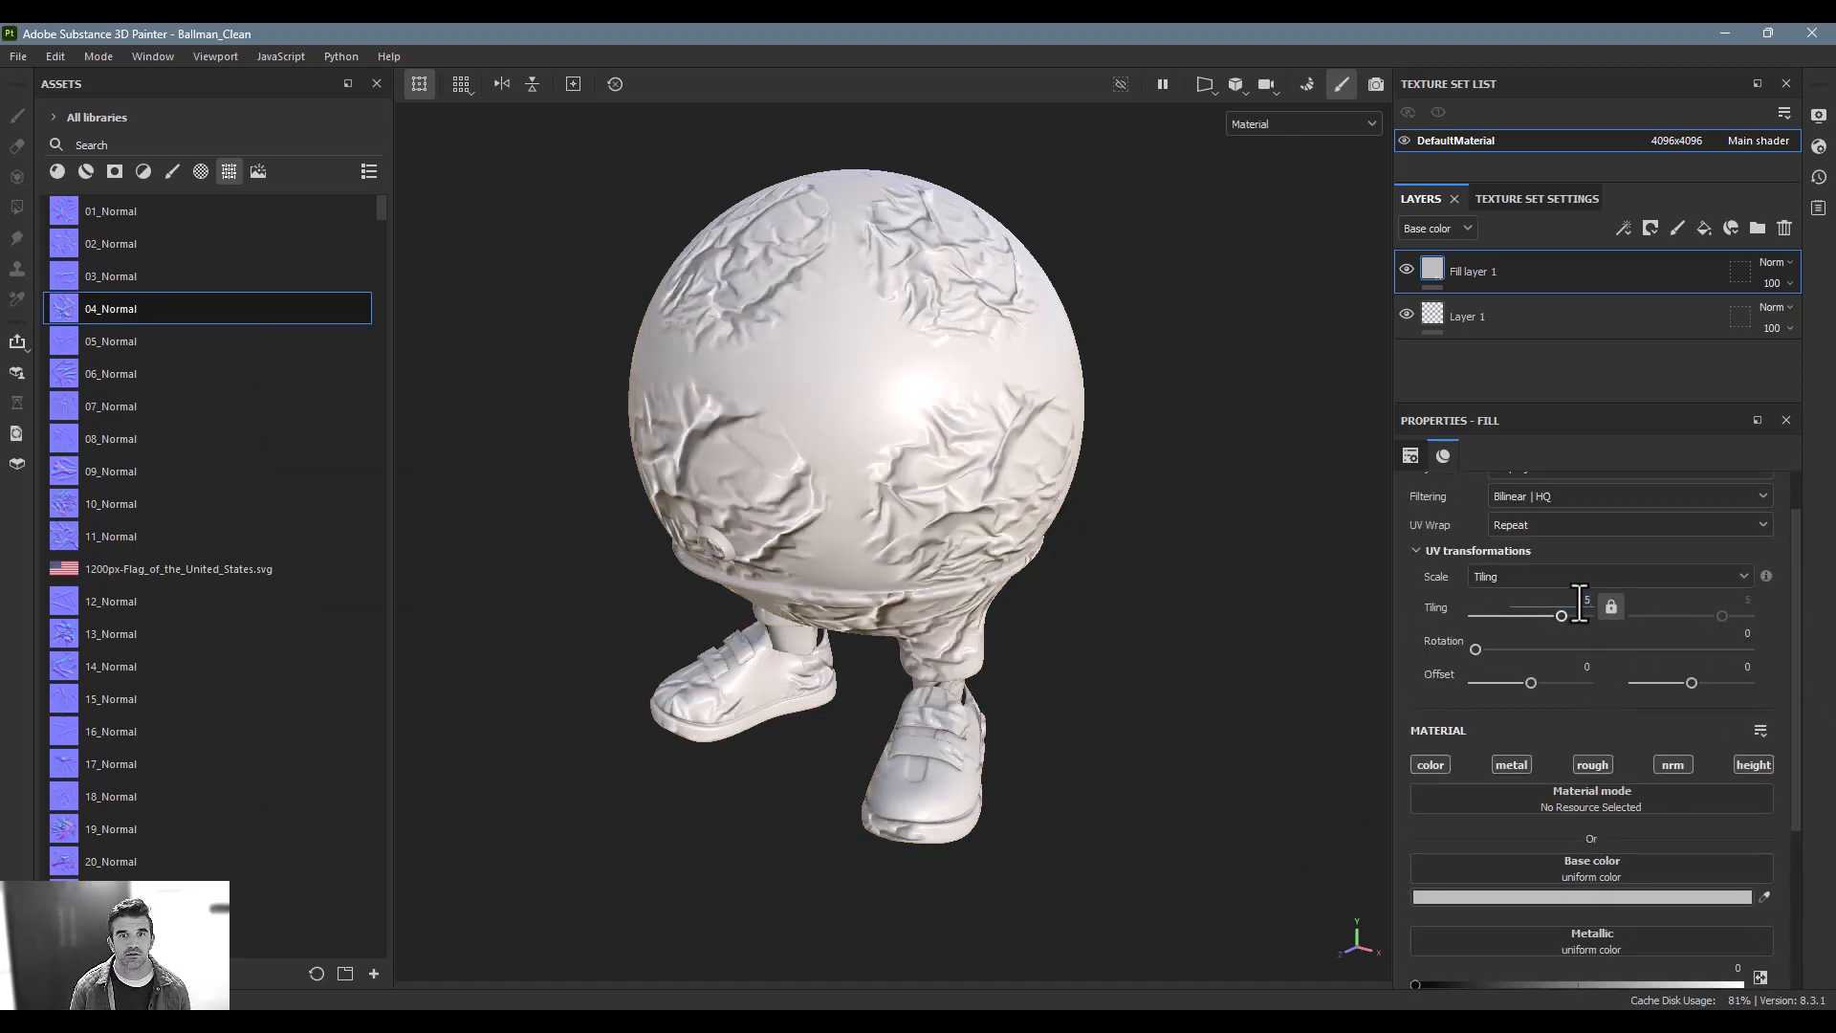
pyautogui.write('10')
pyautogui.press('Return')
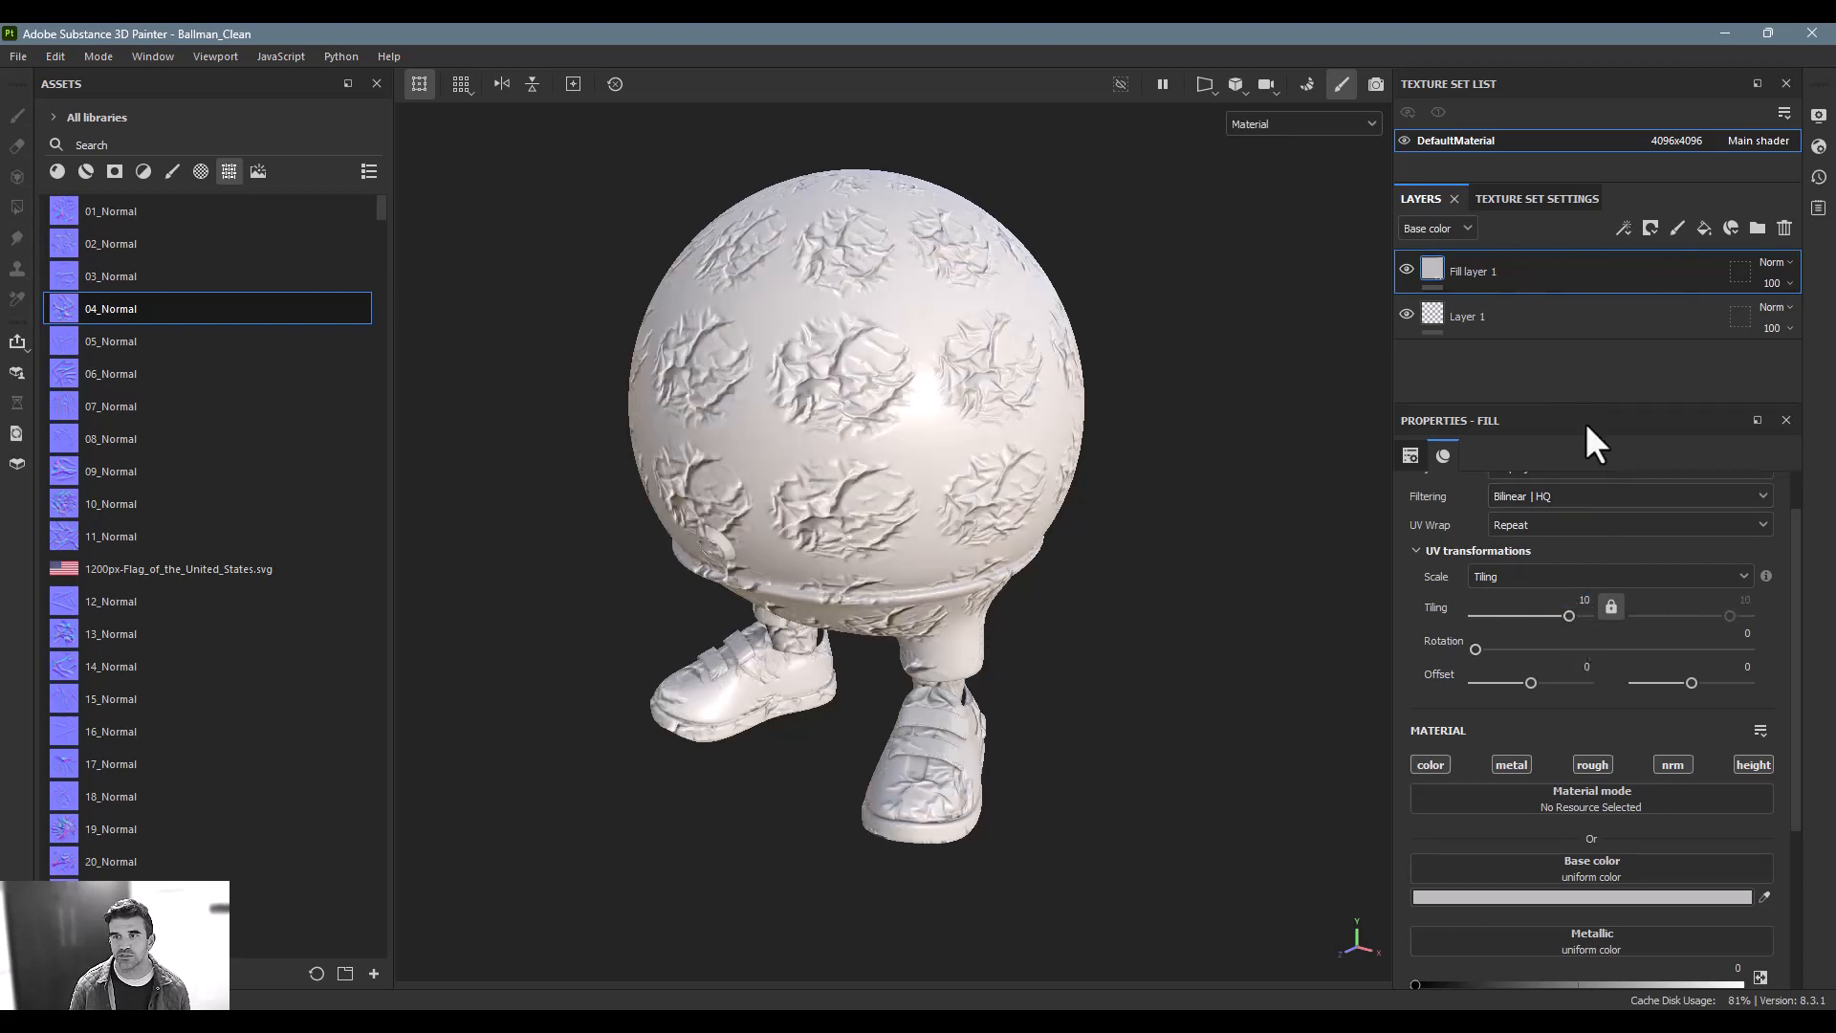
# Add a Blur filter to the content of the normal map fill layer
pyautogui.click(1626, 229)
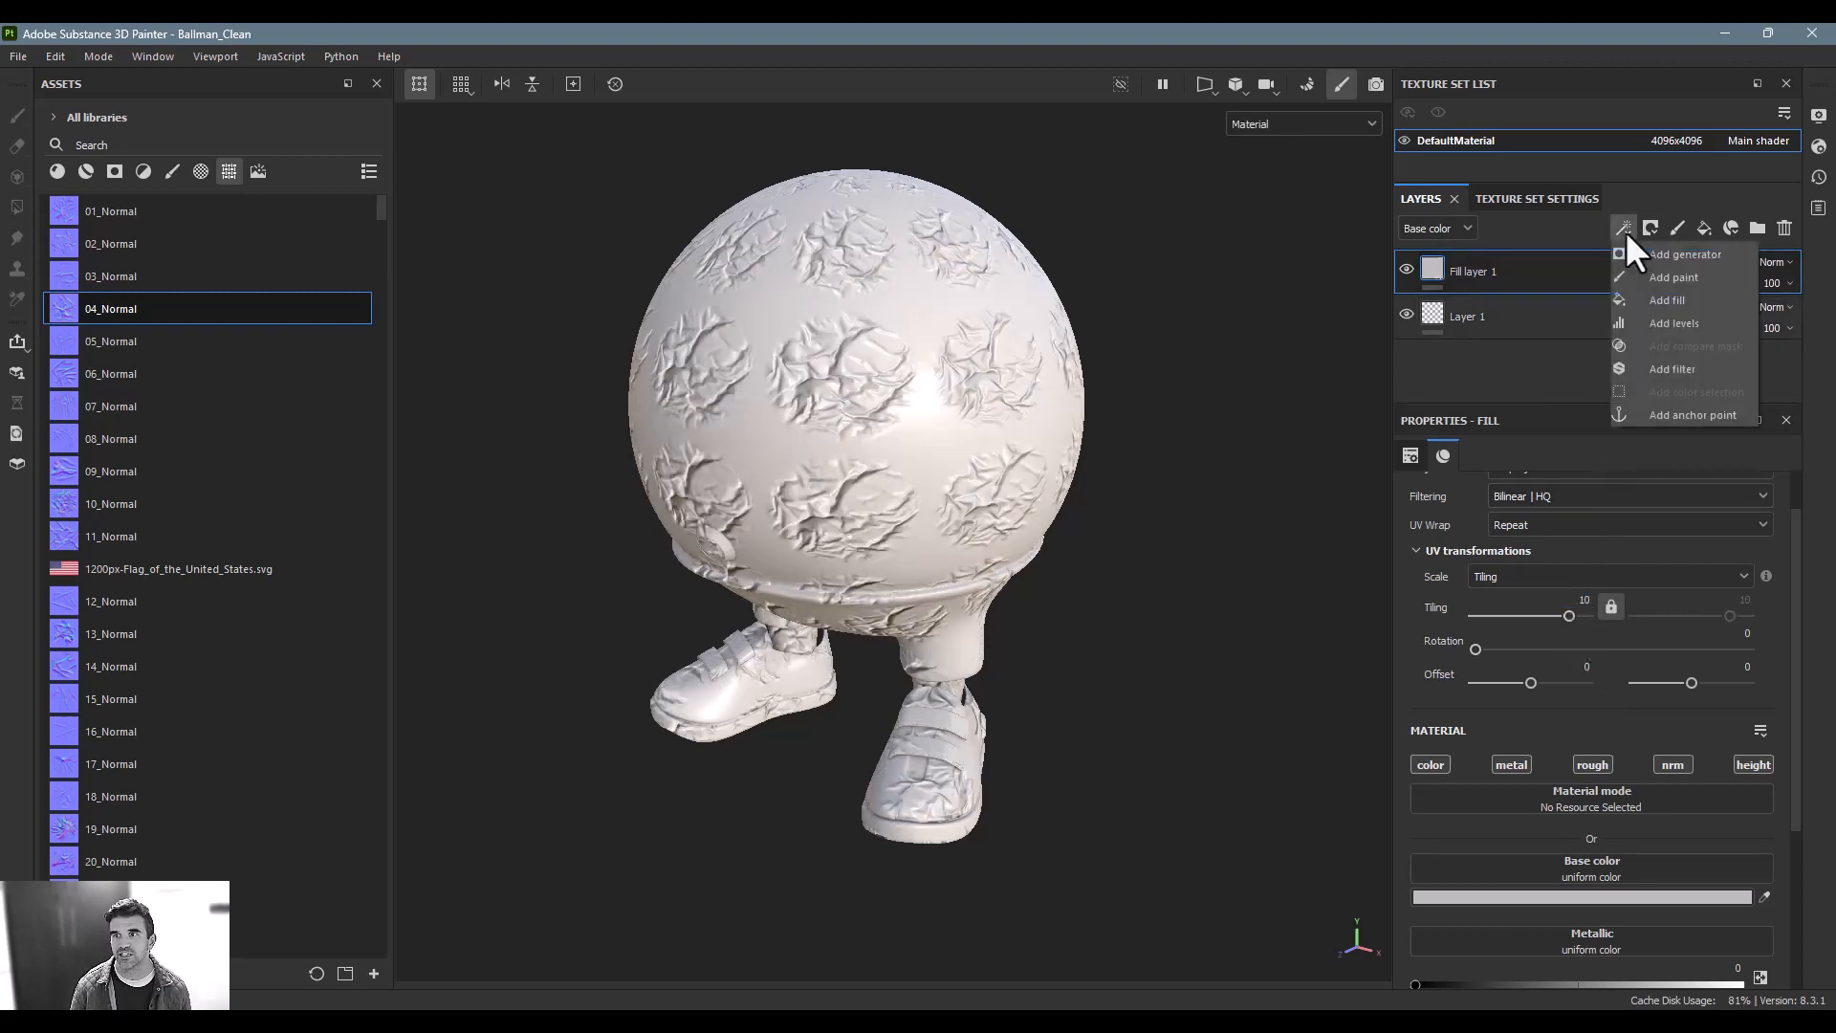
pyautogui.click(1675, 368)
pyautogui.click(1624, 531)
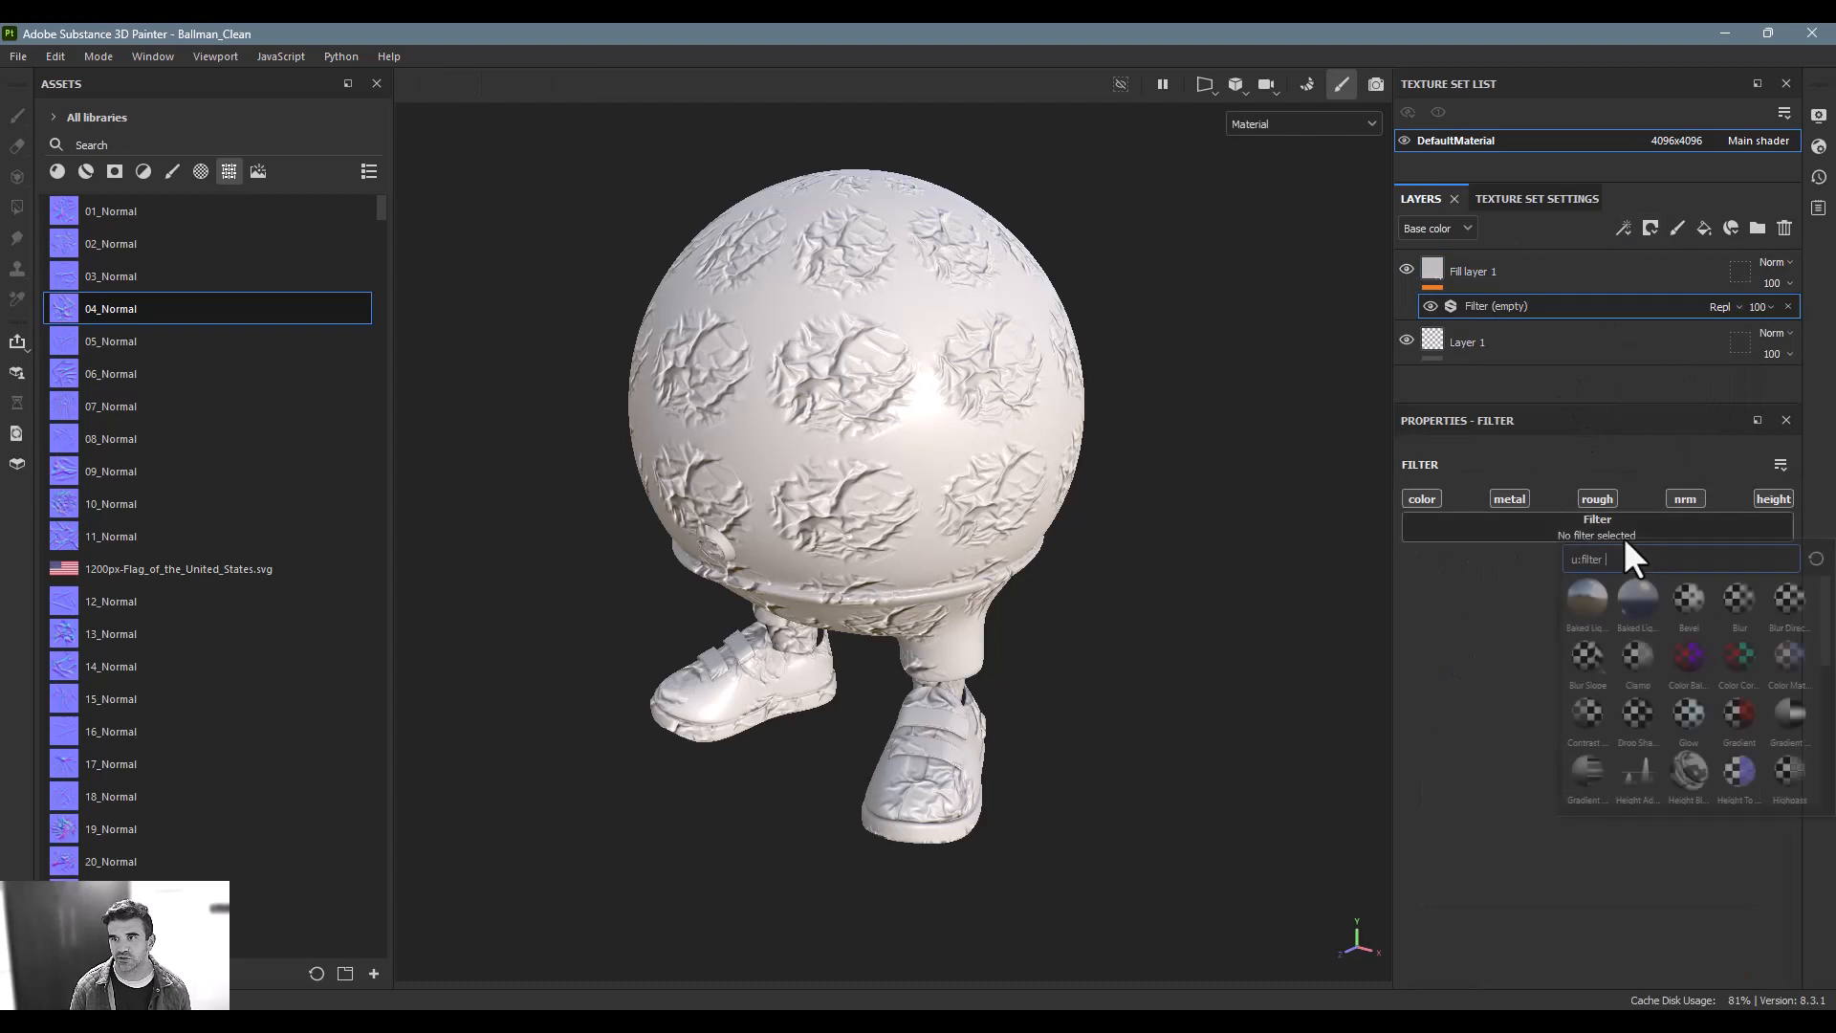
pyautogui.click(1736, 598)
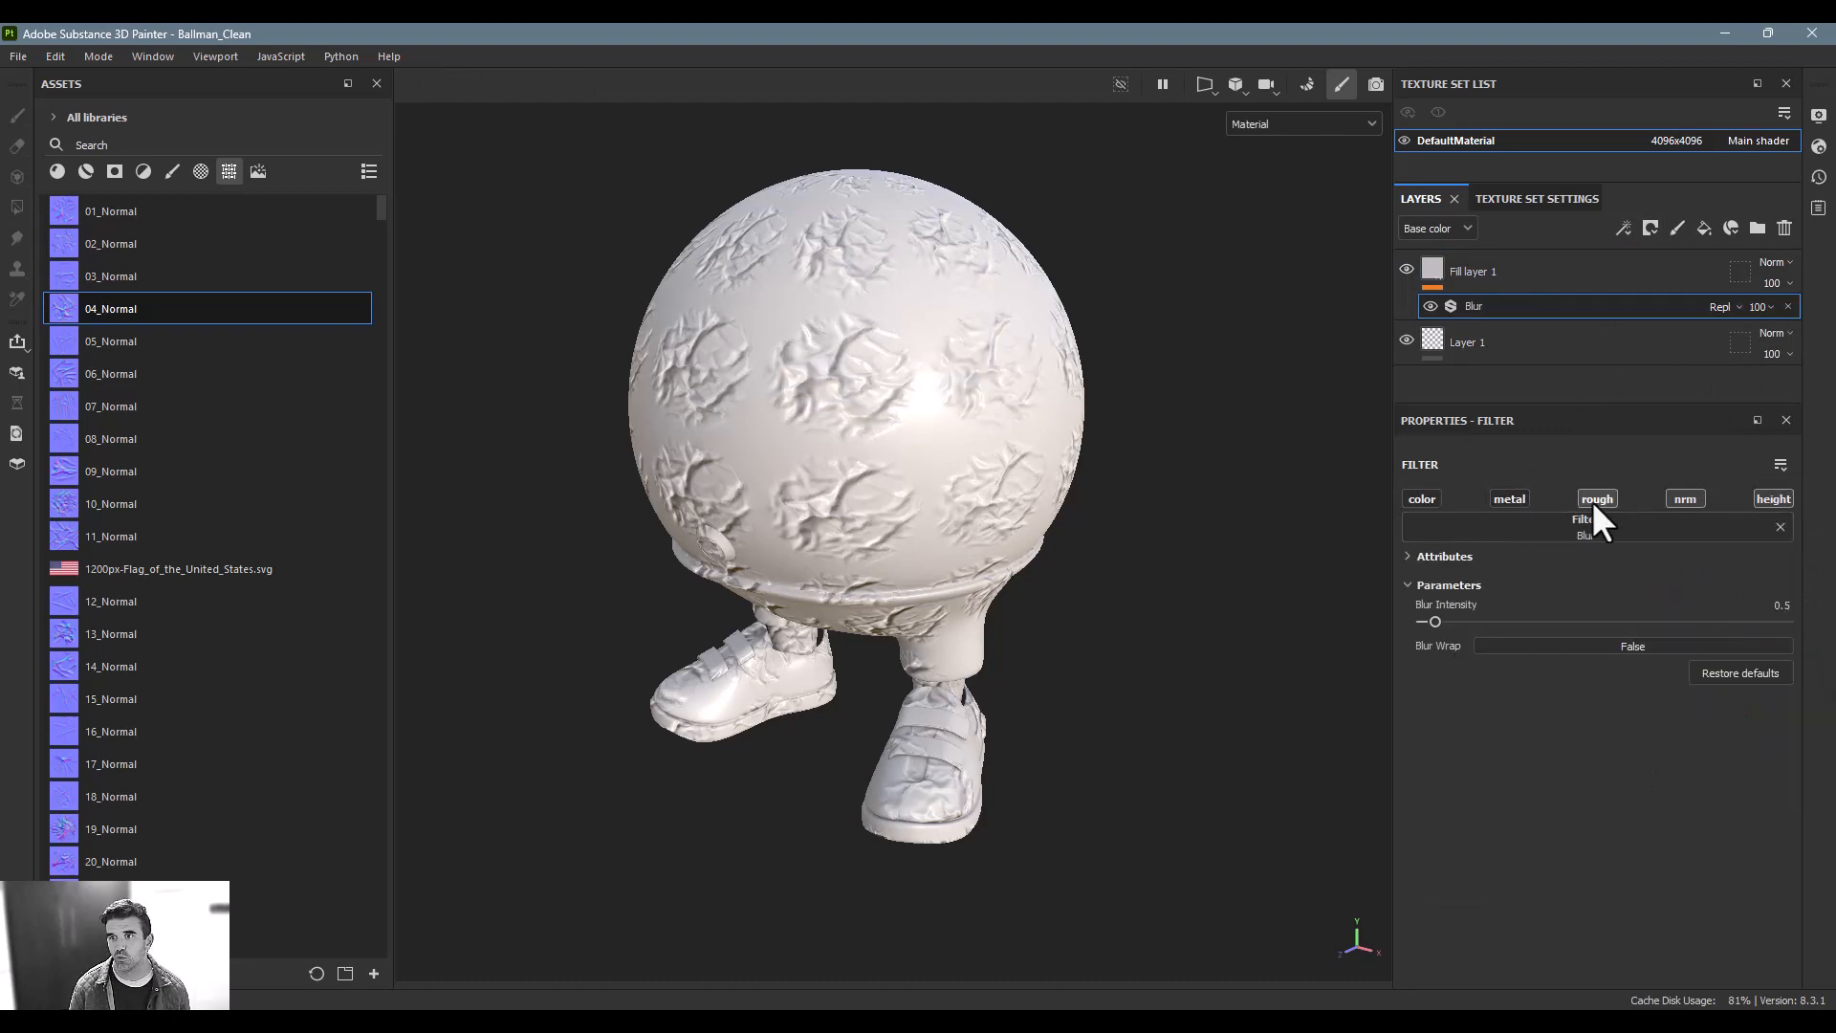
# Restrict the Blur filter to the normal channel and set its blur intensity to about 0.93
pyautogui.click(1685, 500)
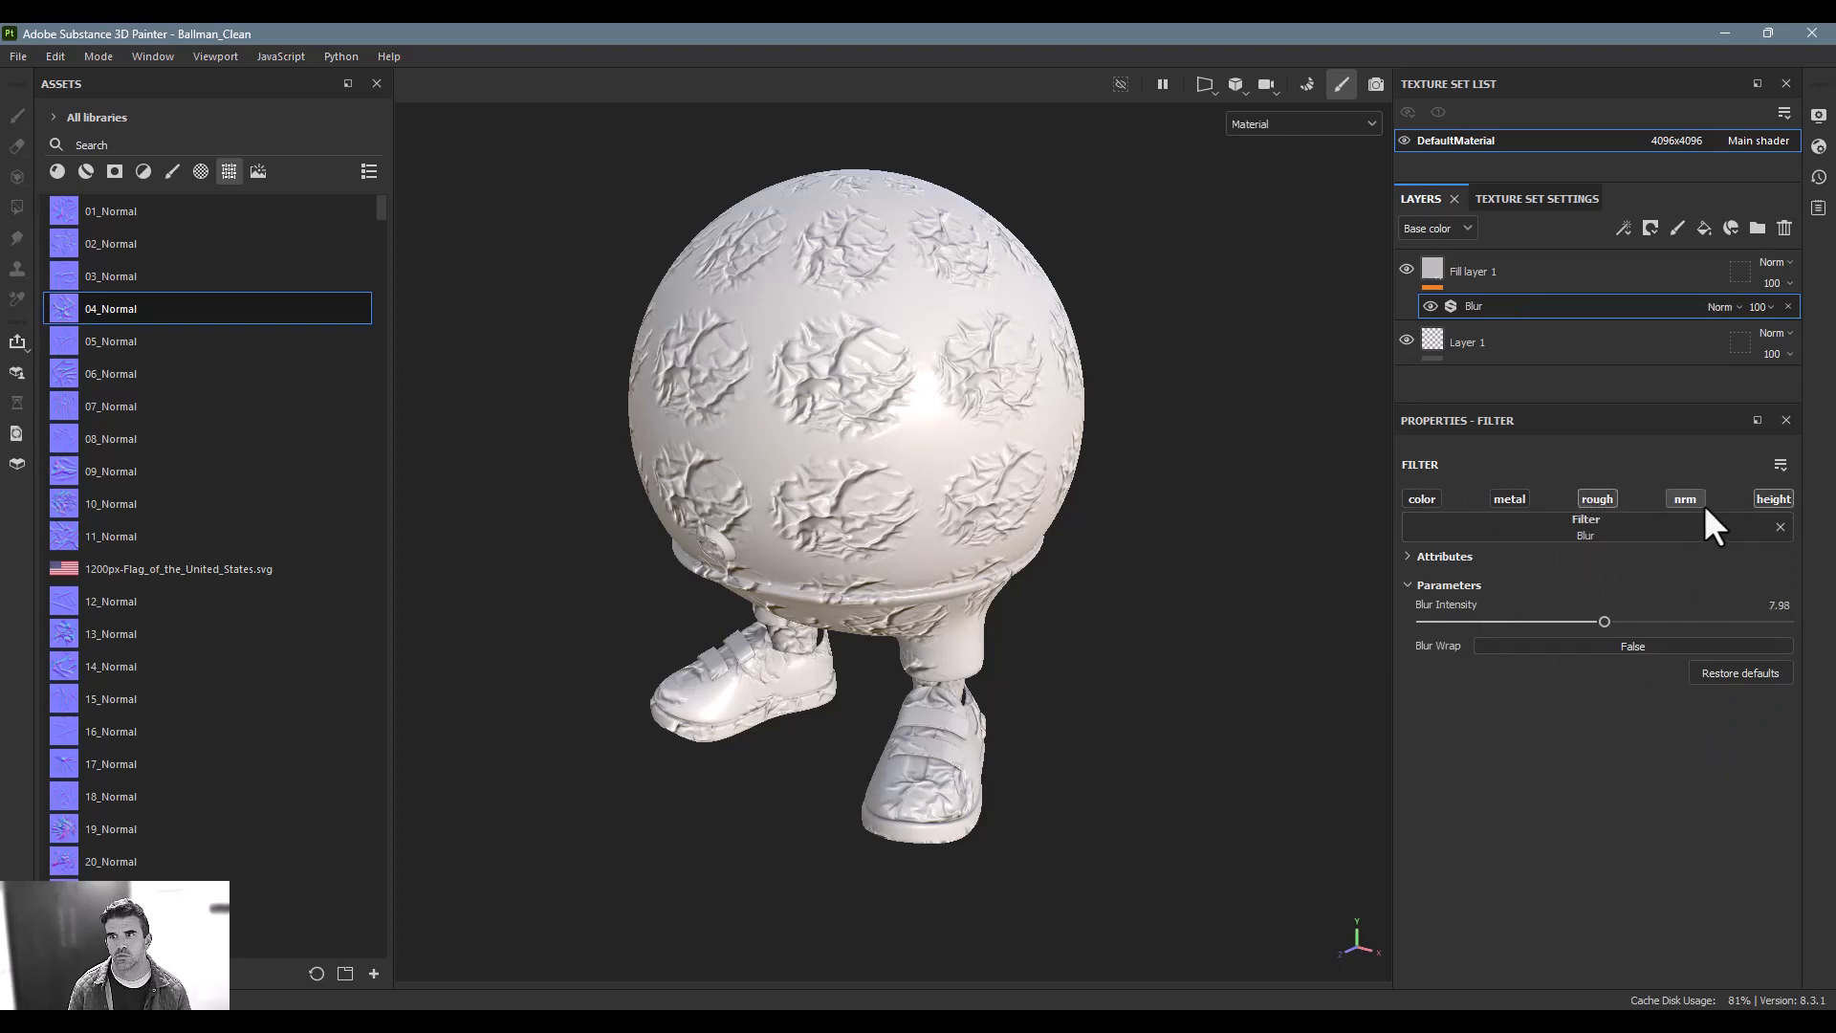
pyautogui.click(1690, 500)
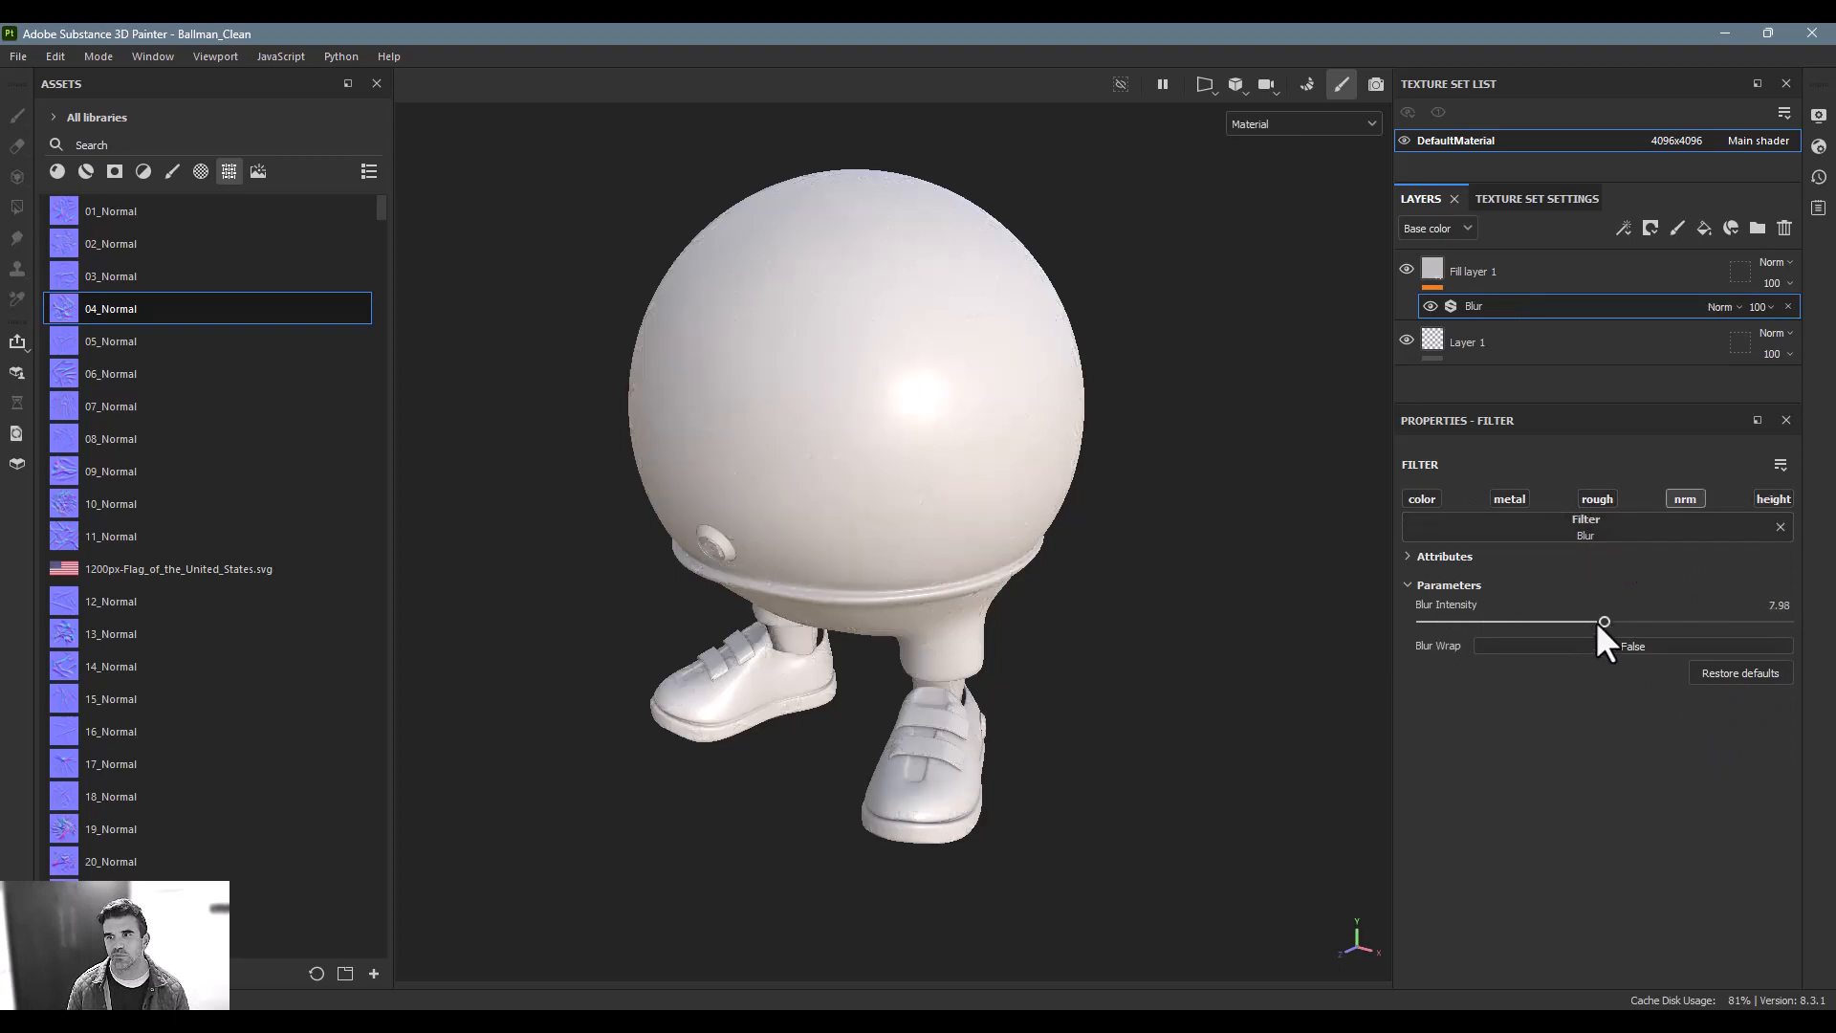
pyautogui.moveTo(1508, 620); pyautogui.dragTo(1440, 619)
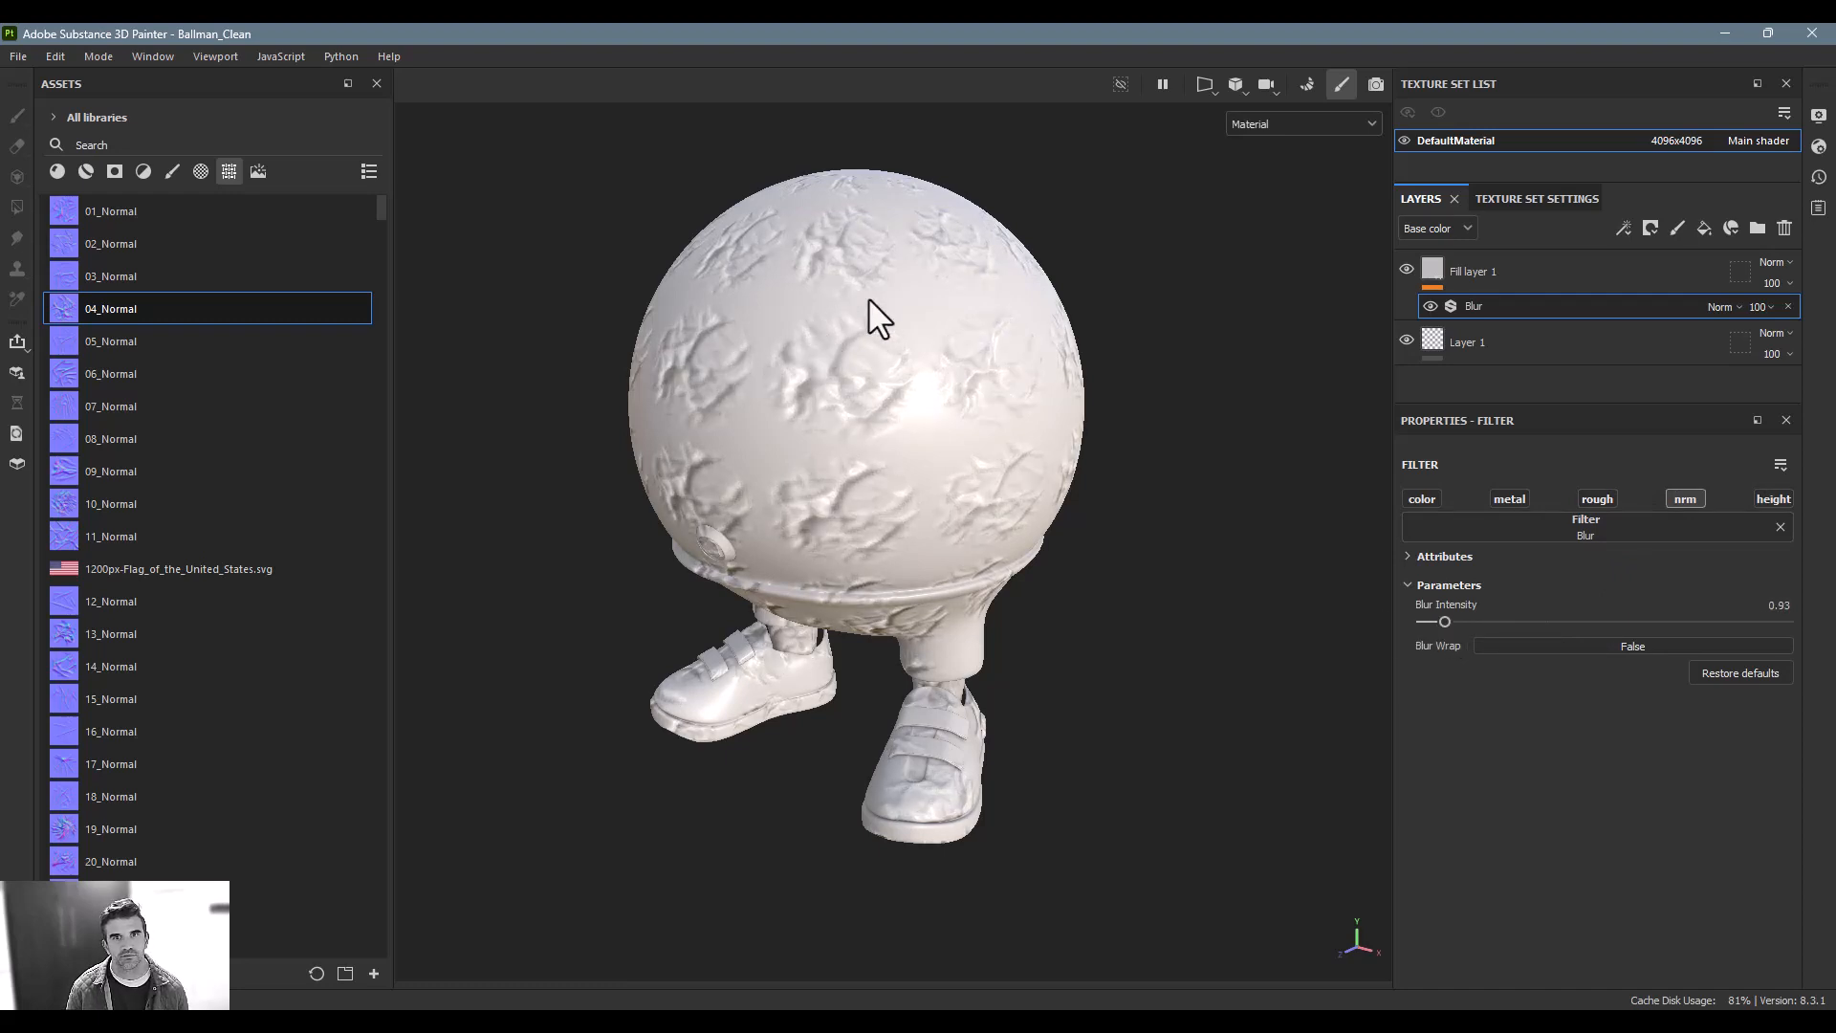
pyautogui.keyDown('alt'); pyautogui.moveTo(868, 297); pyautogui.dragTo(1000, 315); pyautogui.keyUp('alt')
# Delete the normal map fill layer, and browse the texture assets before showing the materials
pyautogui.click(1500, 268)
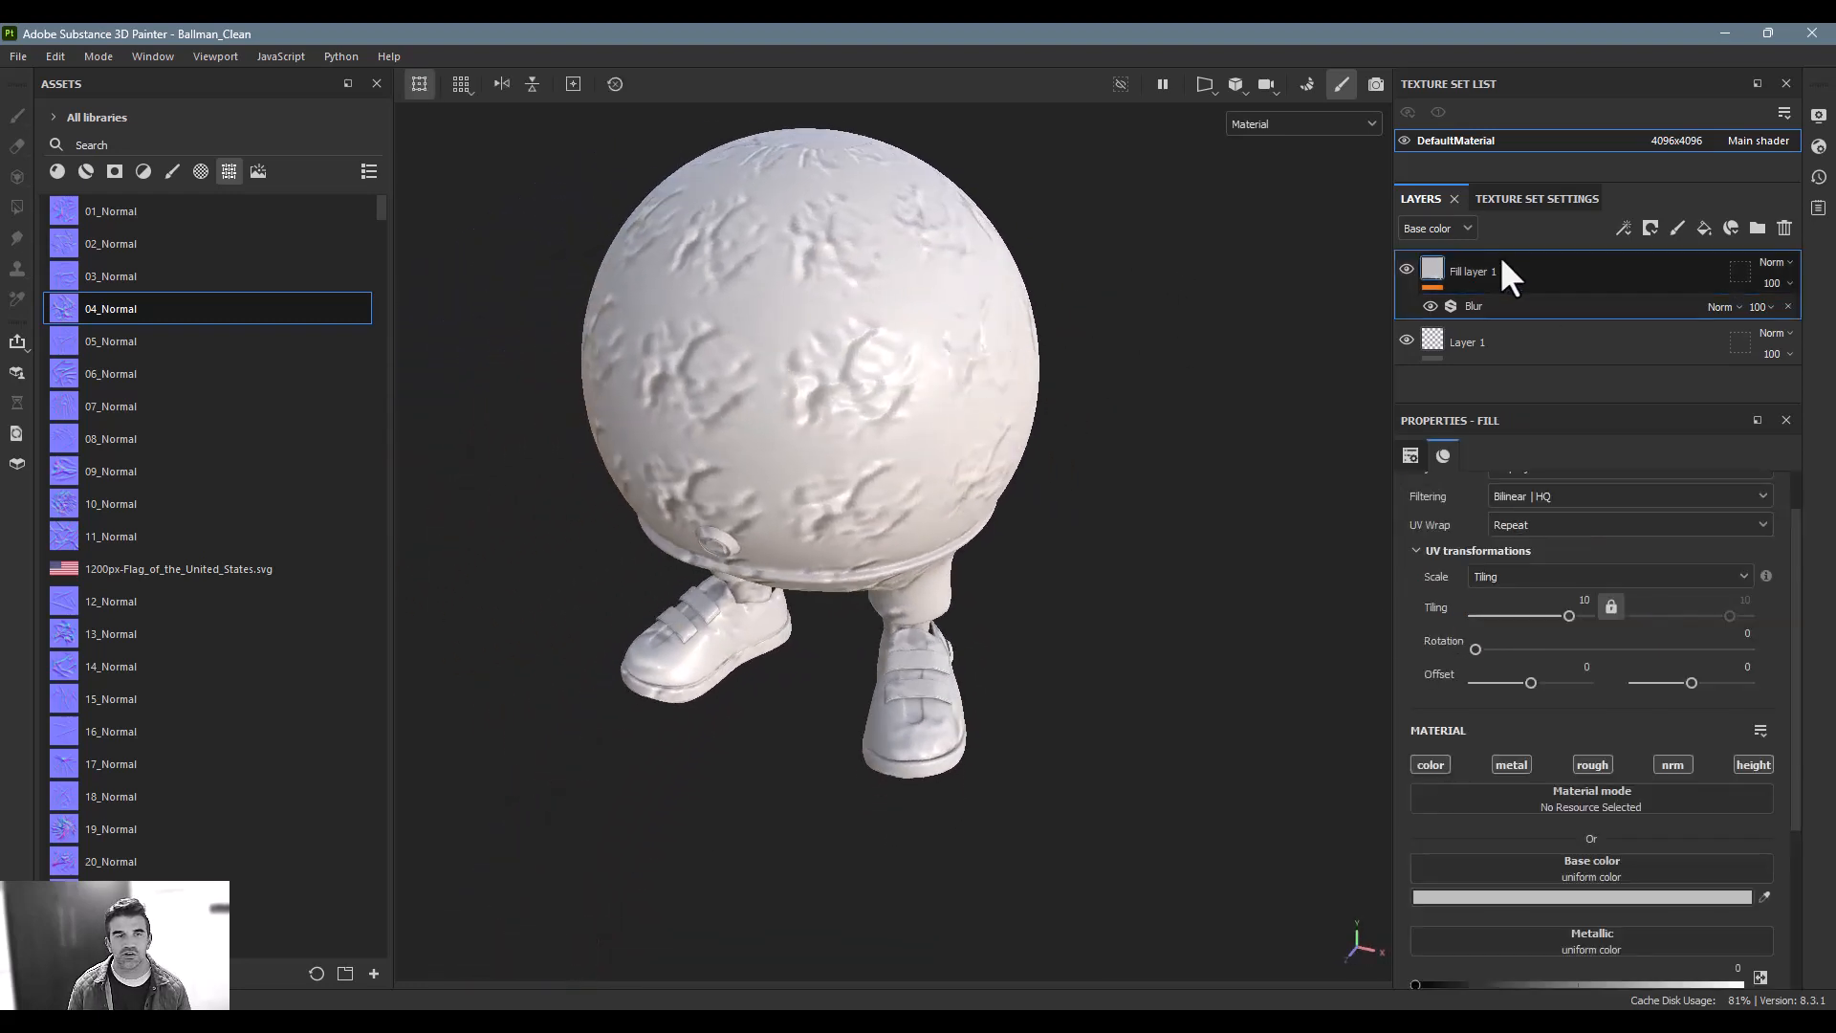
pyautogui.press('Delete')
pyautogui.scroll(-15, 144, 516)
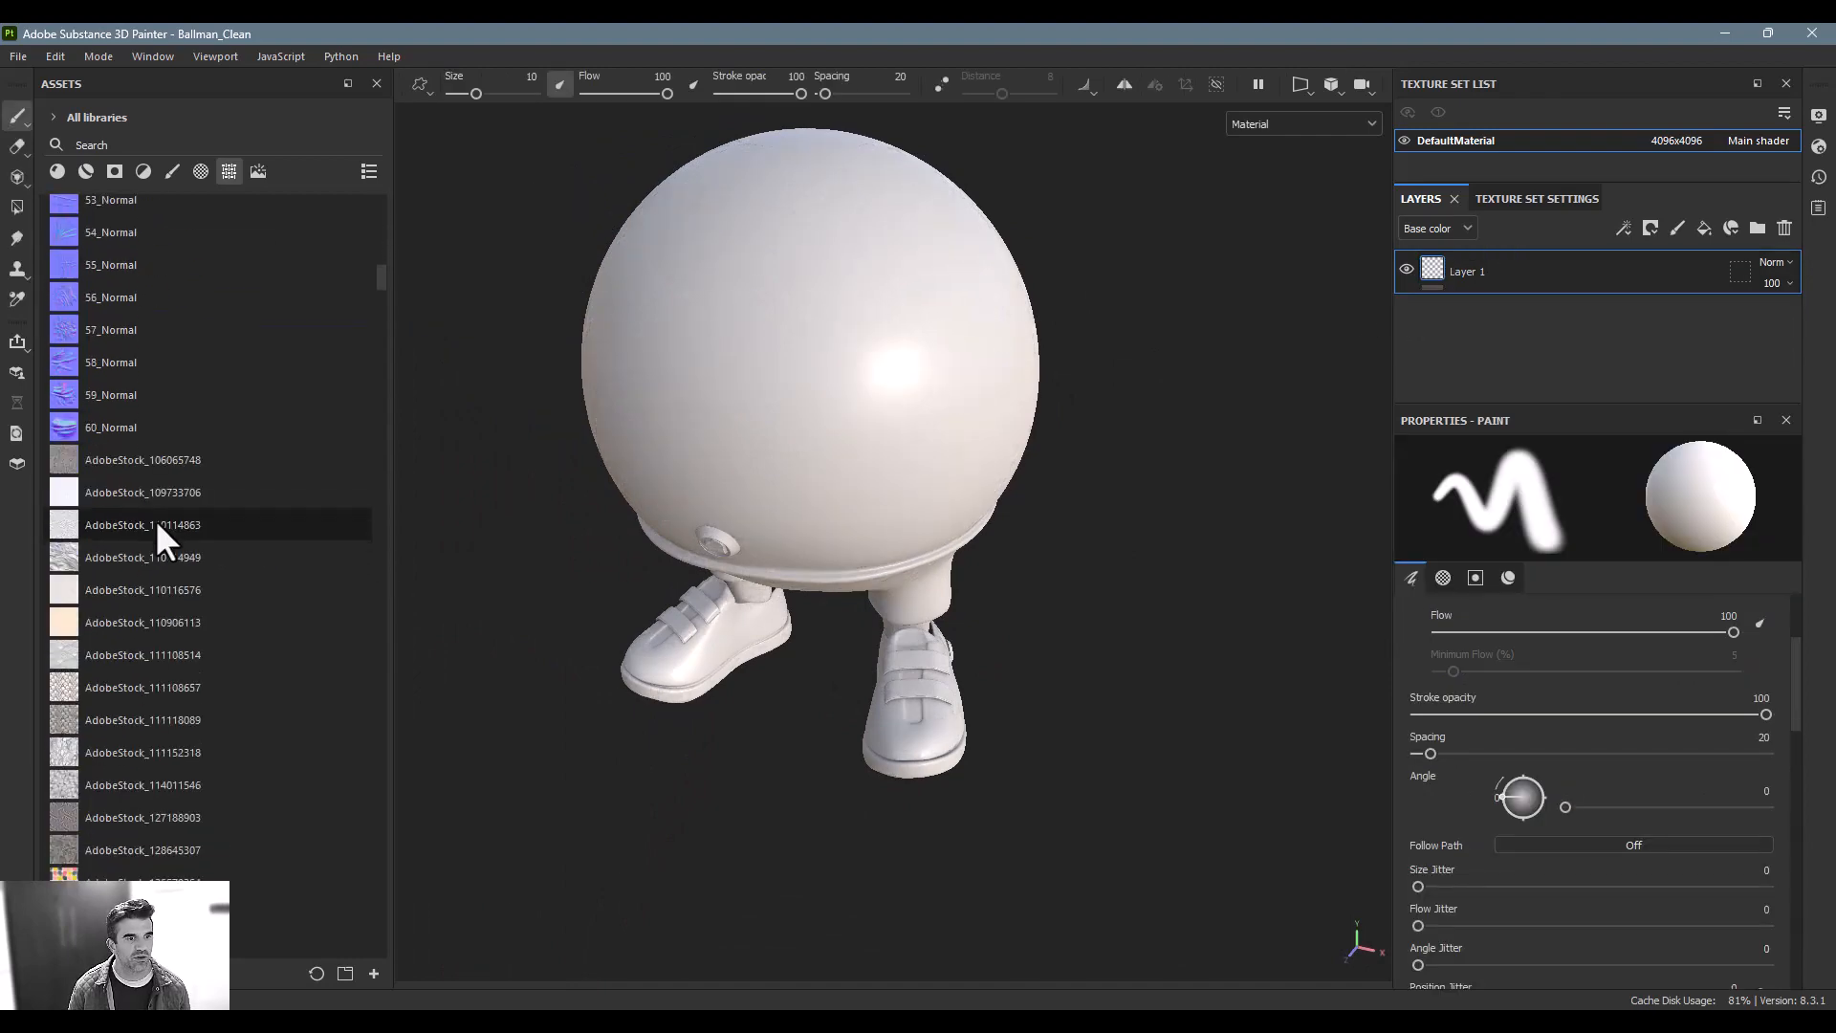
pyautogui.scroll(-10, 157, 520)
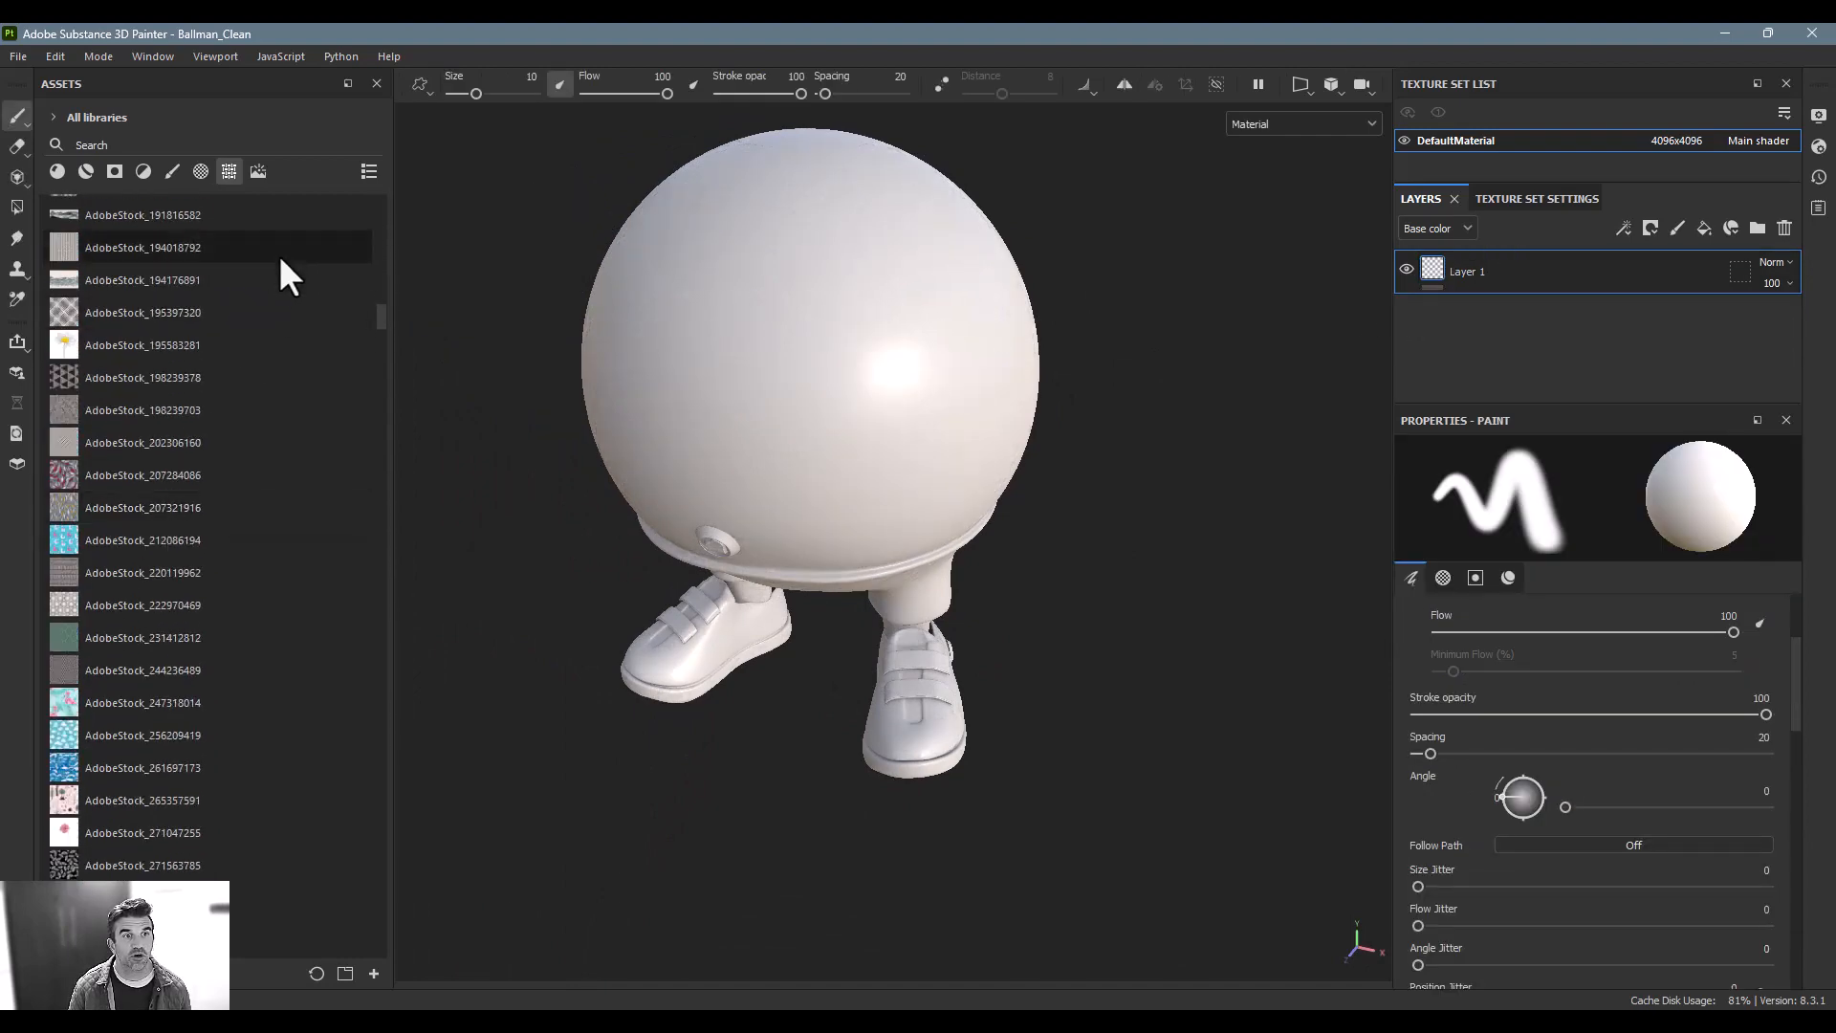
pyautogui.scroll(-10, 208, 515)
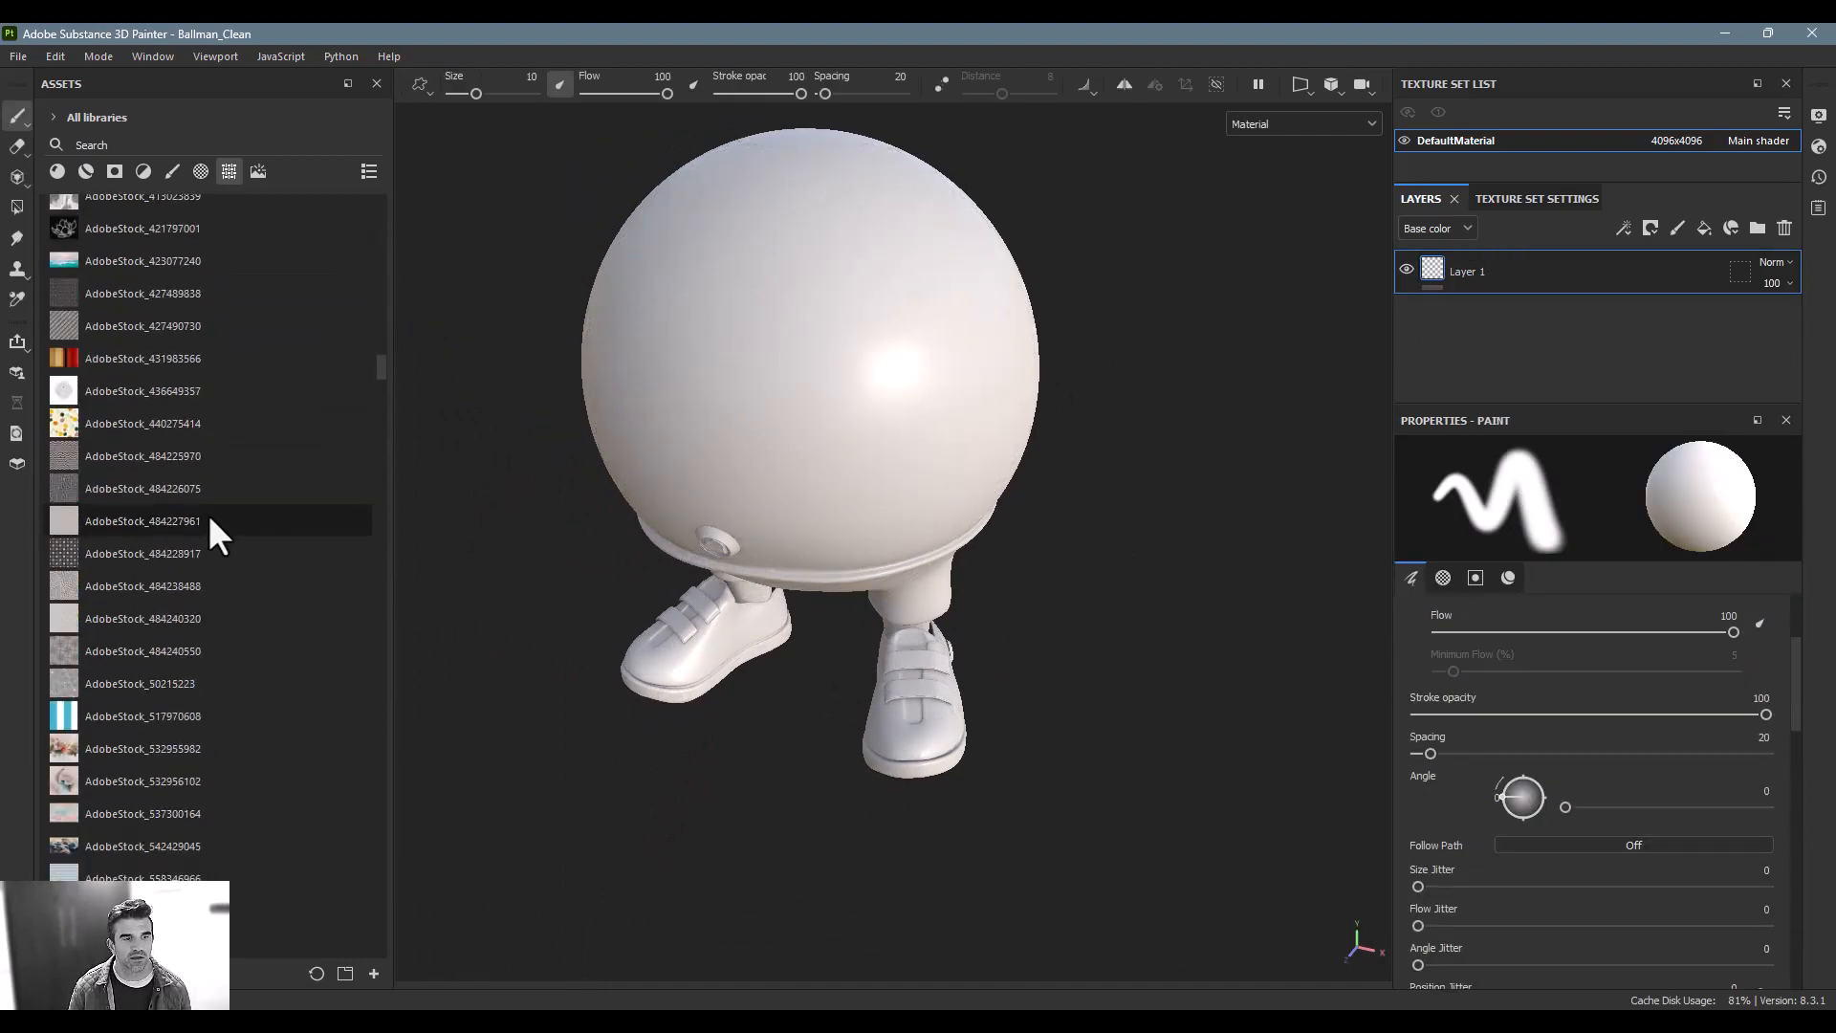
pyautogui.click(59, 173)
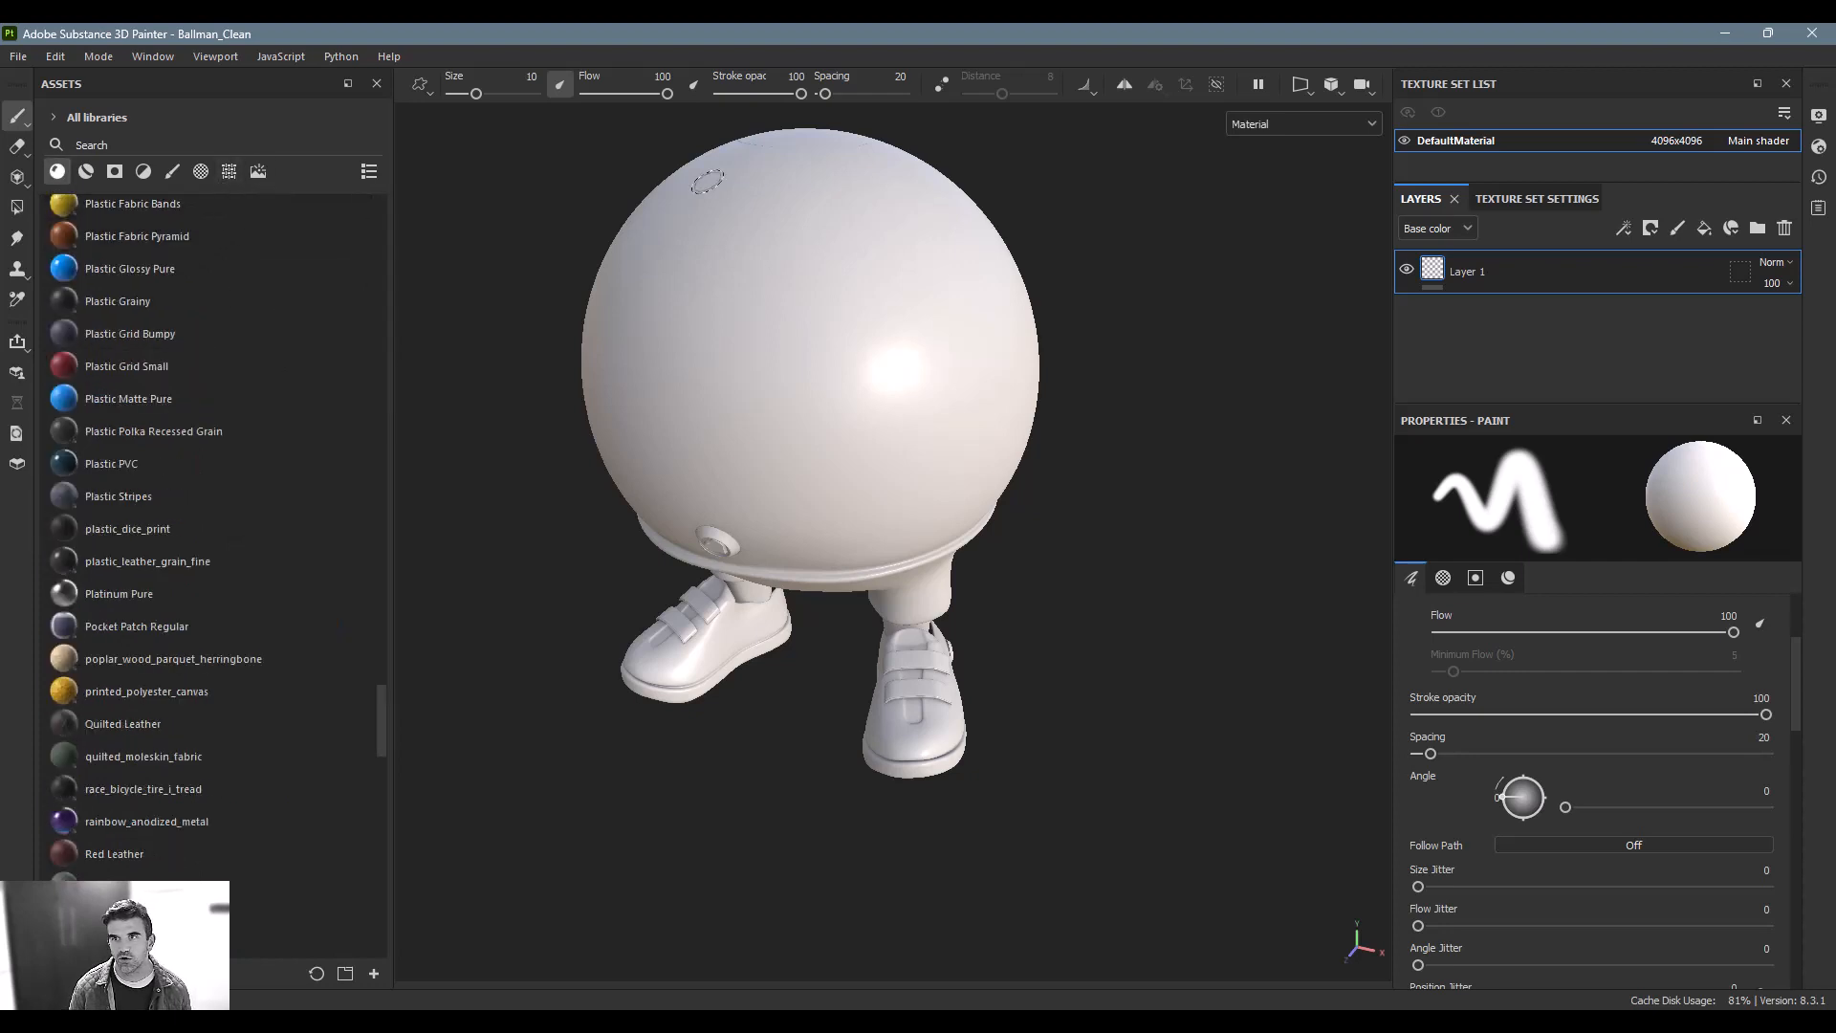
# Add a fill layer and assign the AdobeStock_135579354 pattern texture to its base color, searching the resources for "patter"
pyautogui.click(1704, 229)
pyautogui.click(1608, 877)
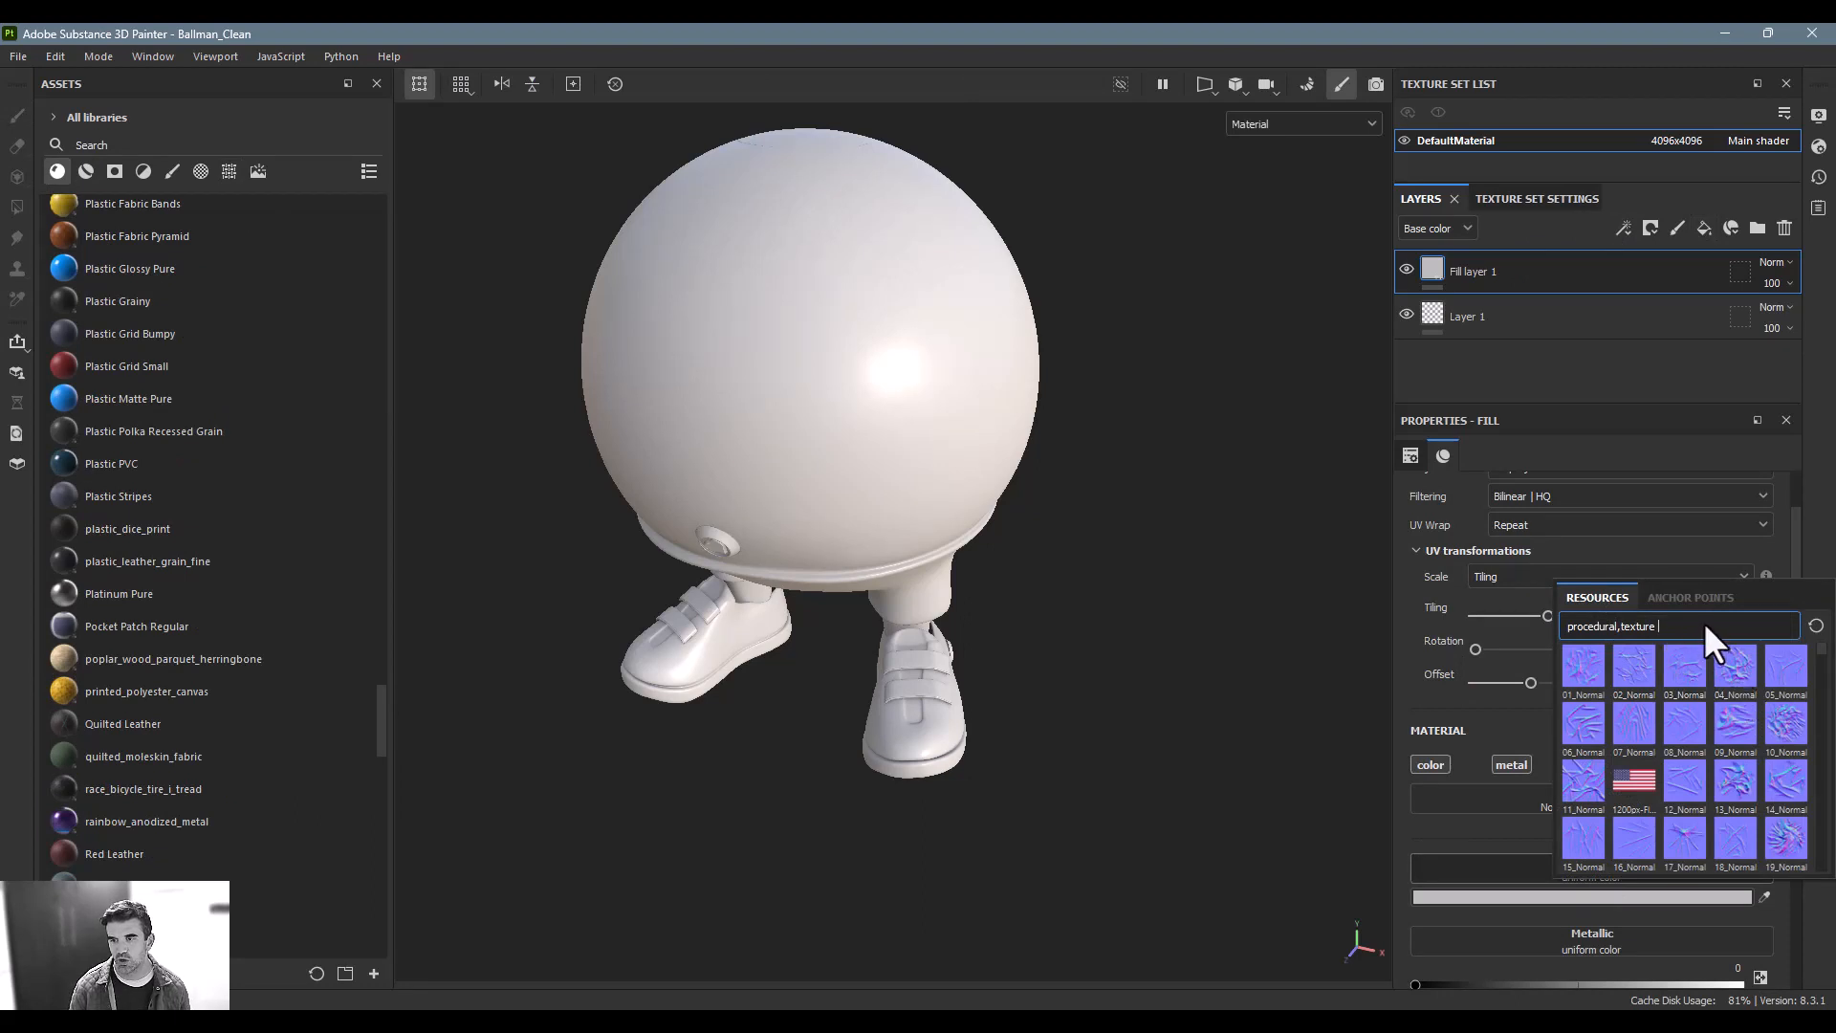
pyautogui.write('patter')
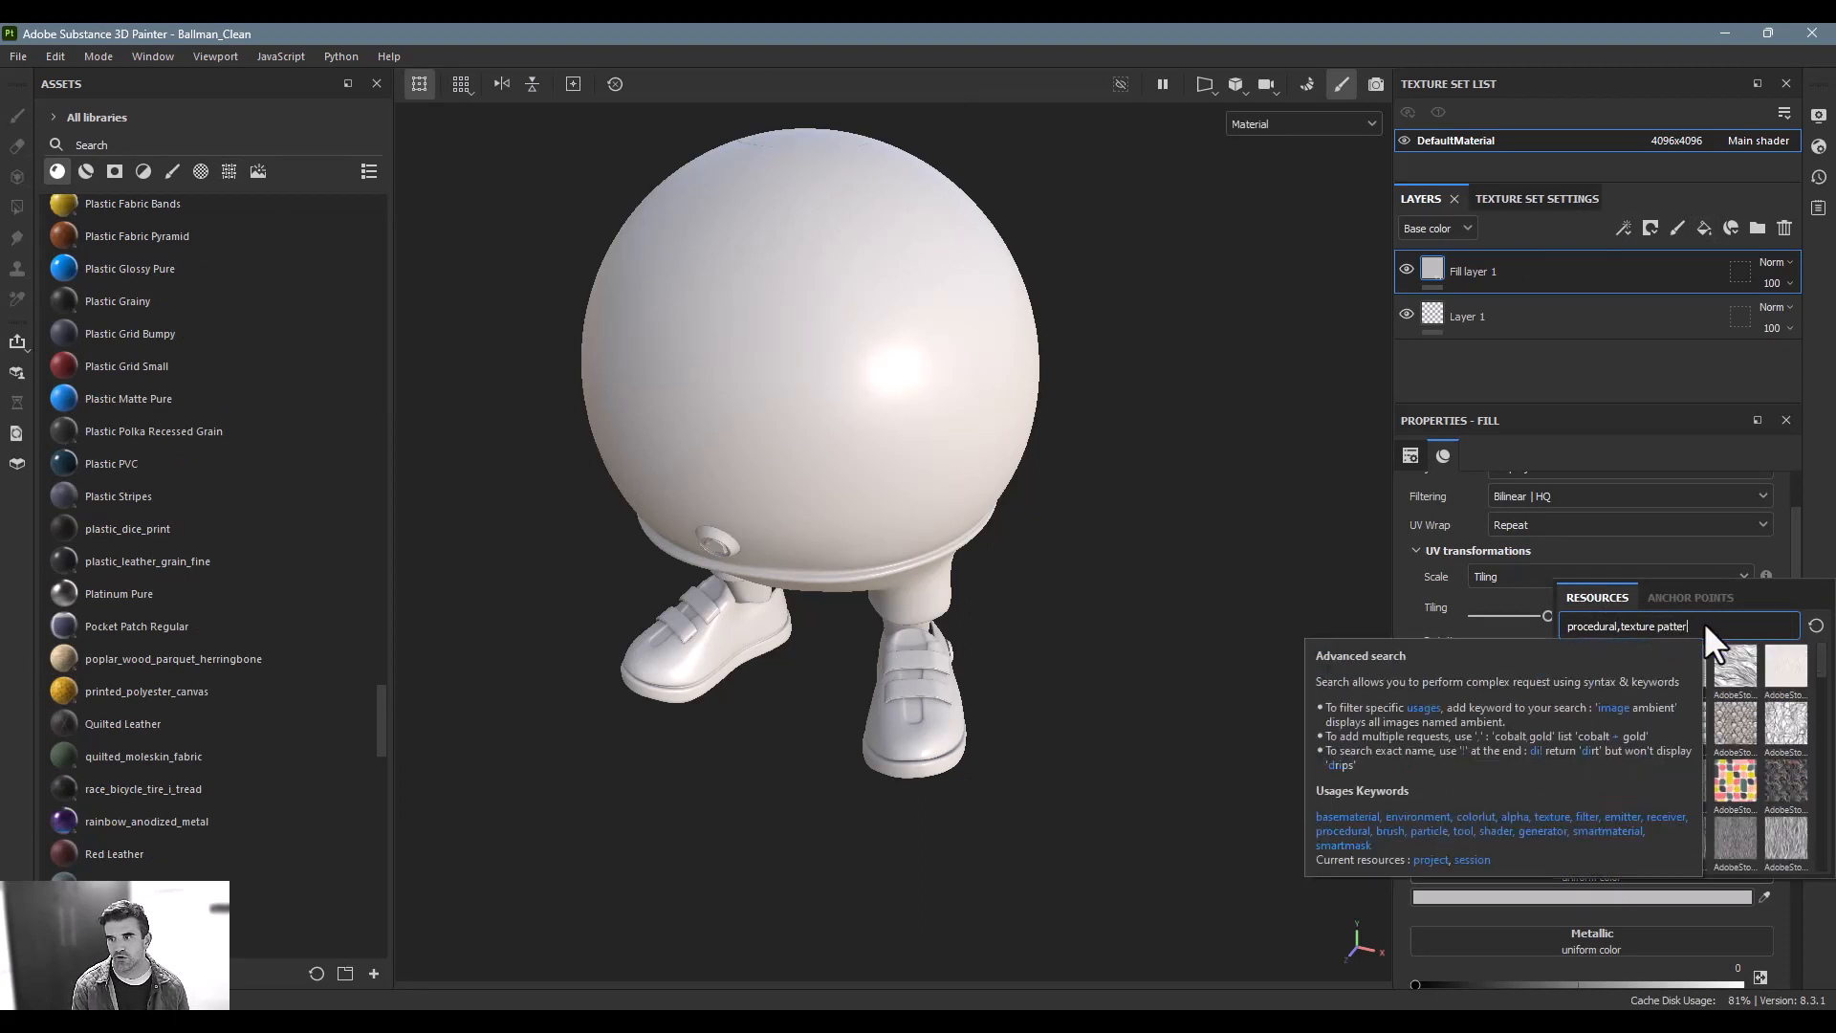
pyautogui.click(1733, 772)
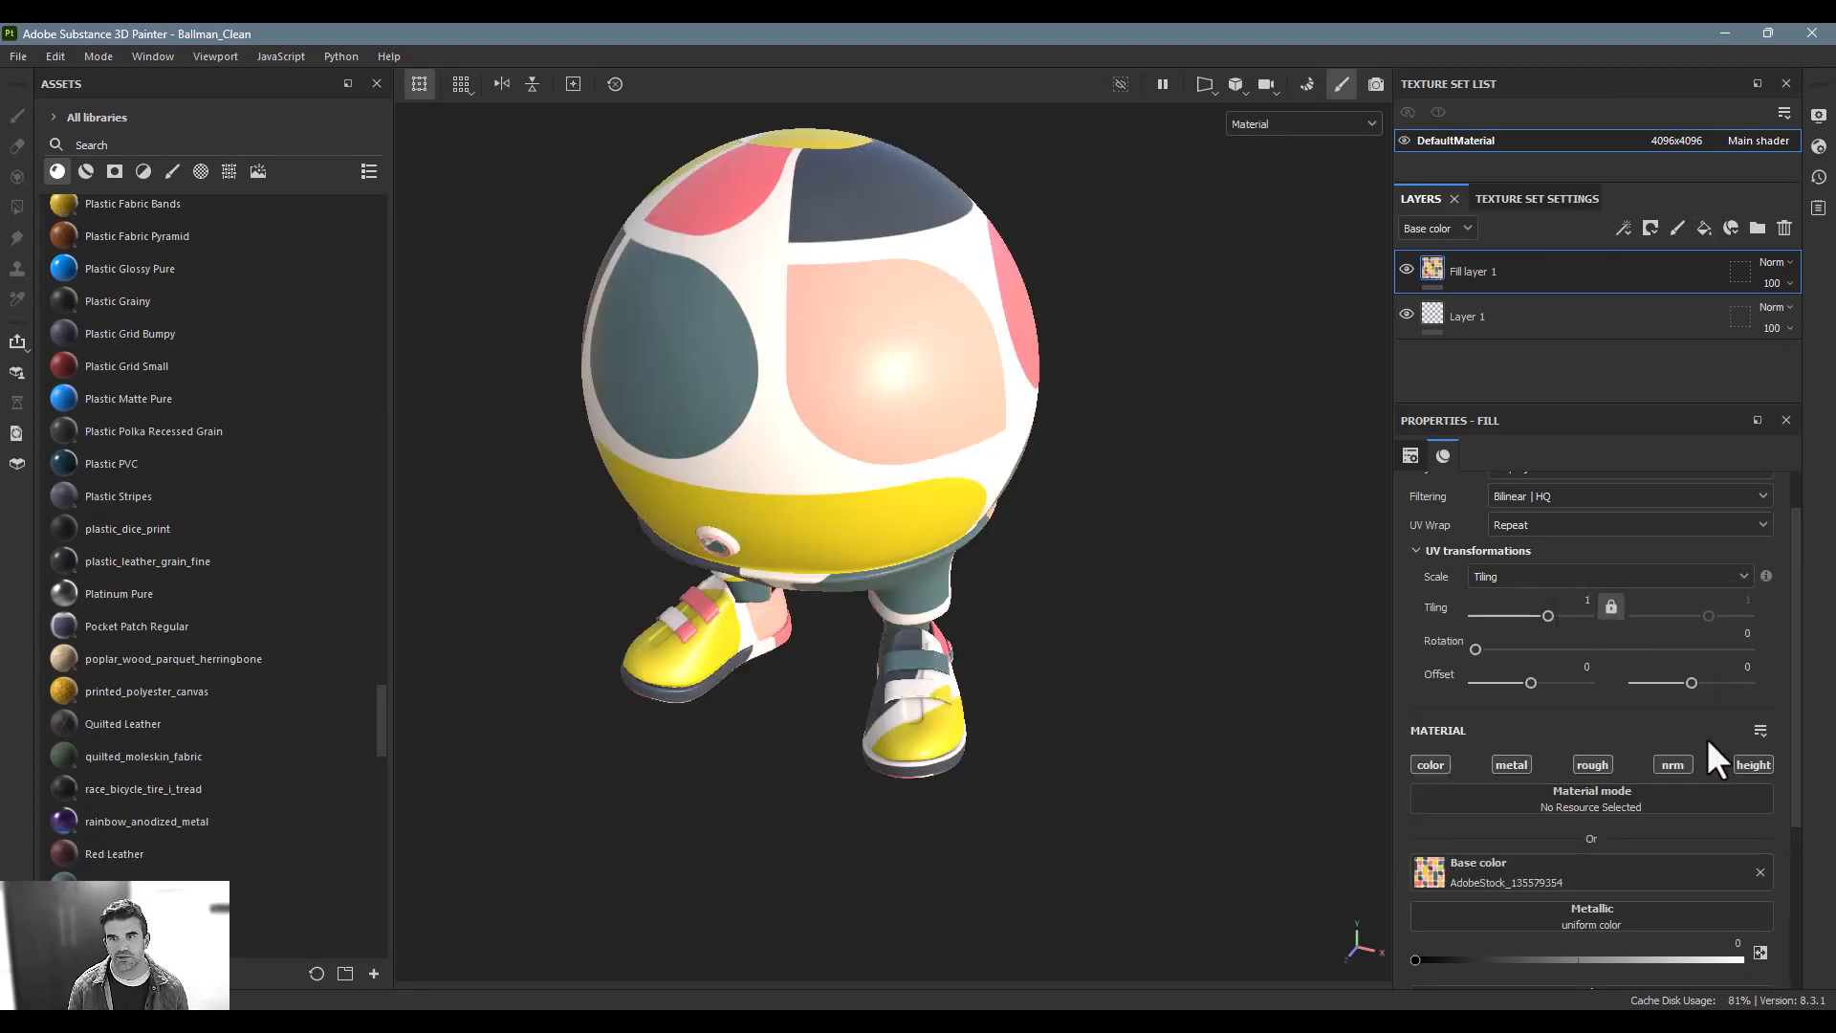
# Set the UV tiling of the pattern fill layer to 5 and inspect it on the model
pyautogui.click(1575, 604)
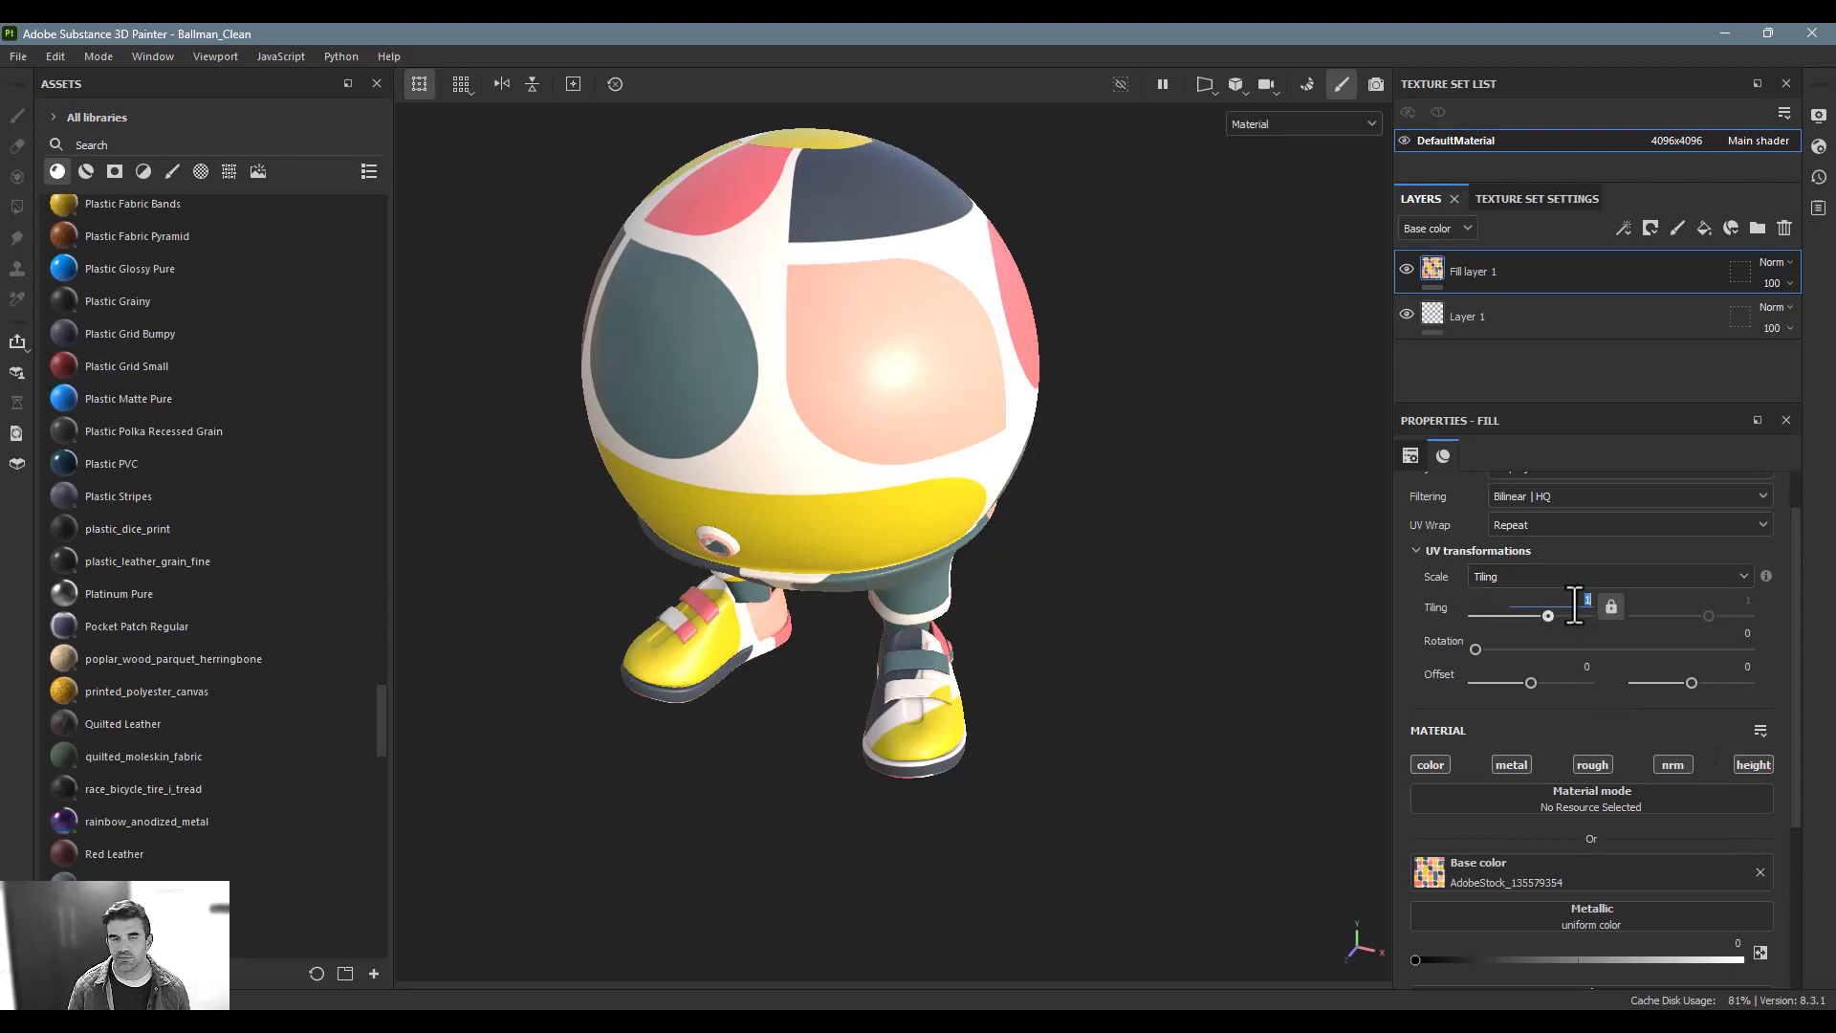
pyautogui.write('5')
pyautogui.press('Return')
pyautogui.keyDown('alt'); pyautogui.moveTo(1266, 445); pyautogui.dragTo(799, 283); pyautogui.keyUp('alt')
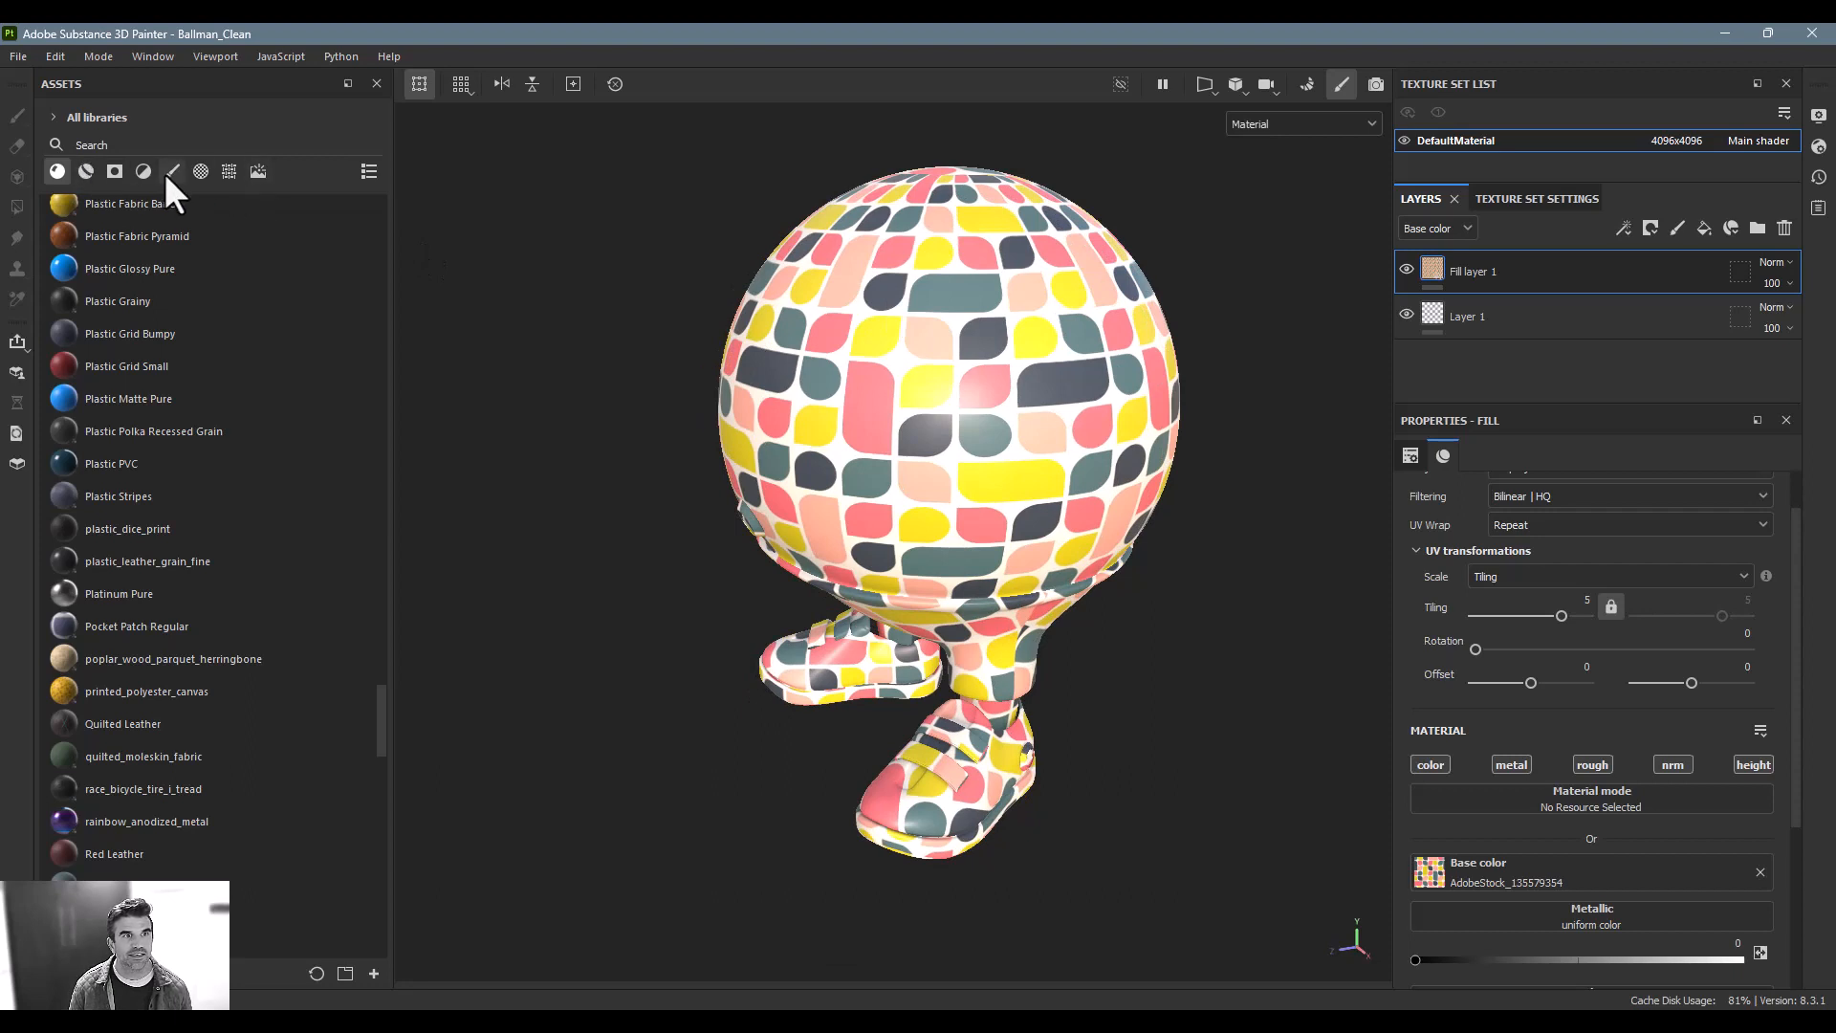